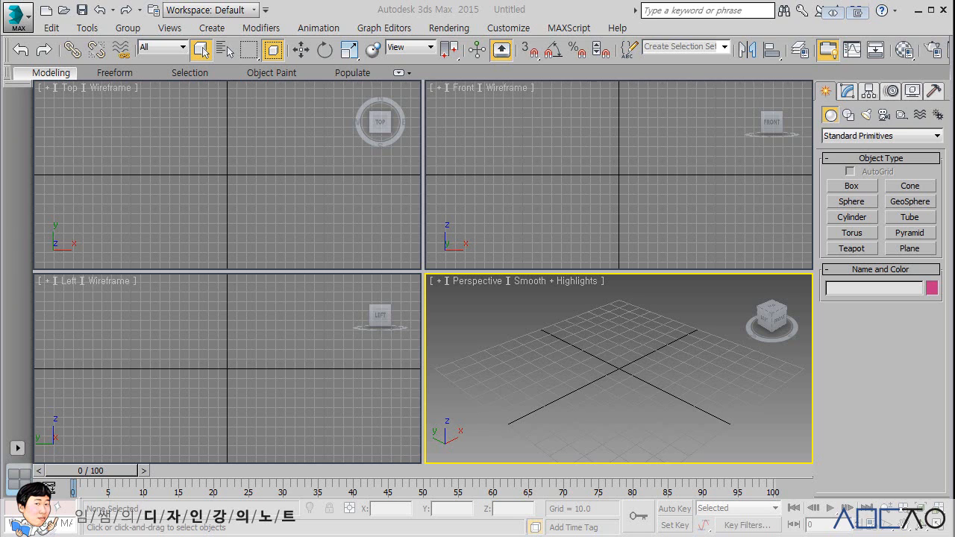
- Create a cylinder with a radius of about 22 and a height of about 38 in the Top view
click(852, 217)
drag(288, 208, 292, 188)
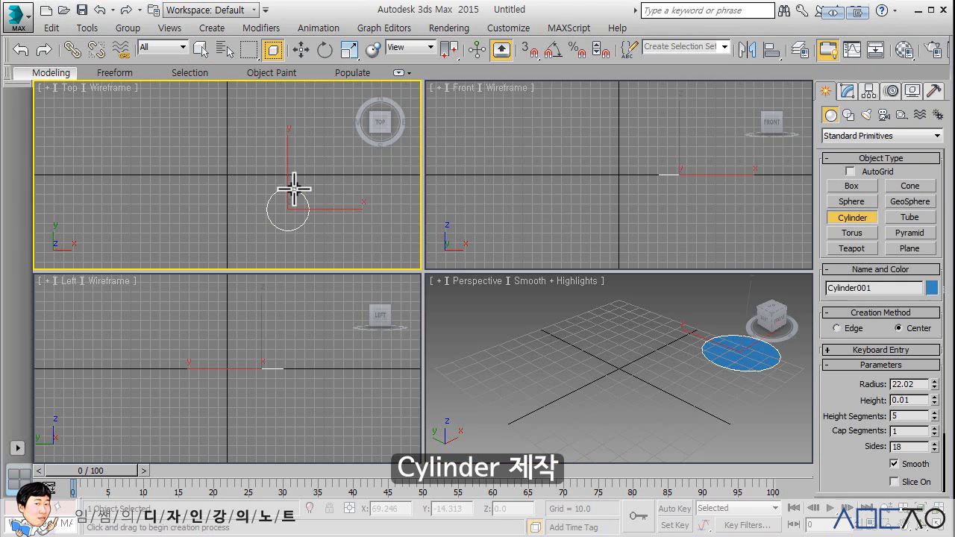
click(304, 150)
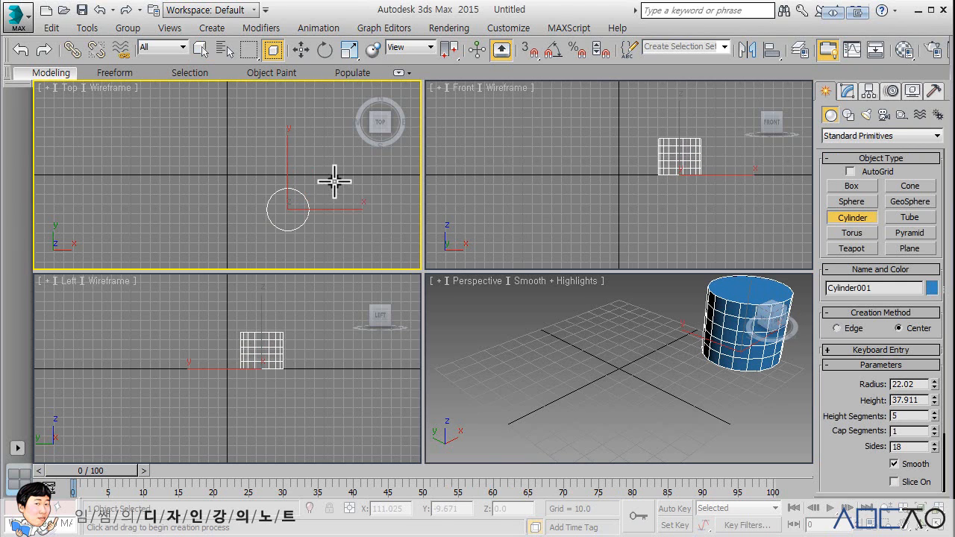
- Move the cylinder to the world origin by setting its X, Y and Z position to 0
click(303, 50)
drag(401, 509, 320, 510)
text(0)
key(Tab)
text(0)
key(Tab)
text(0)
key(Return)
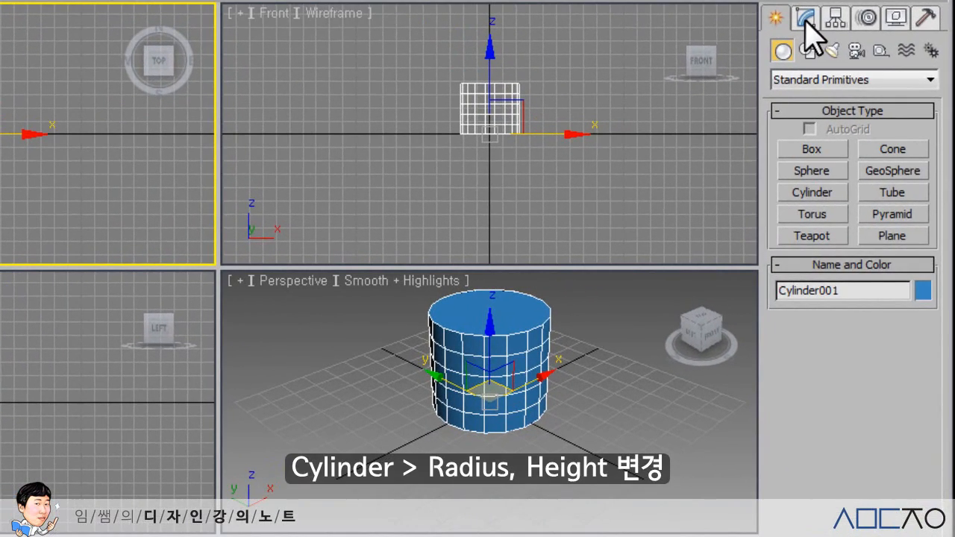
- Reshape the cylinder into a thin, tall stem with a radius of about 5 and a height of about 194
click(804, 17)
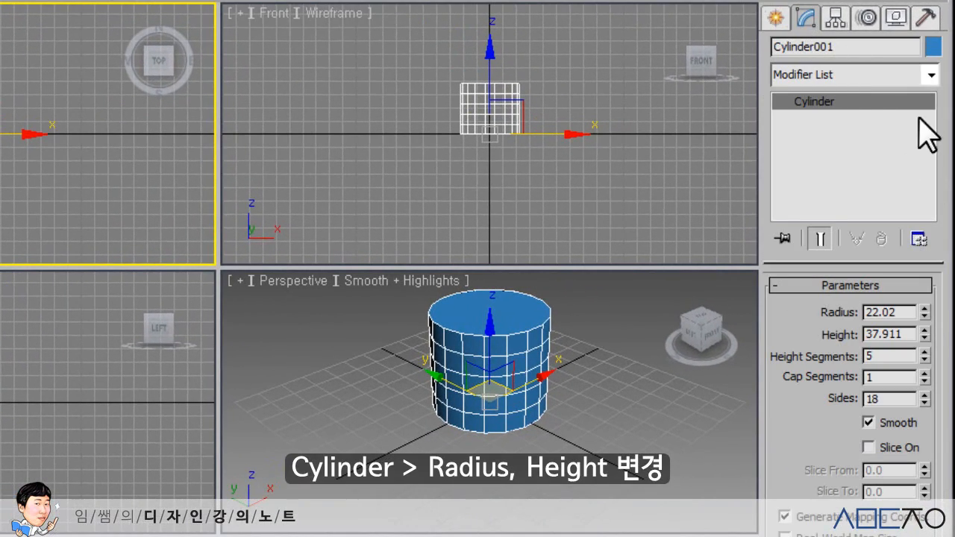
drag(926, 313, 917, 72)
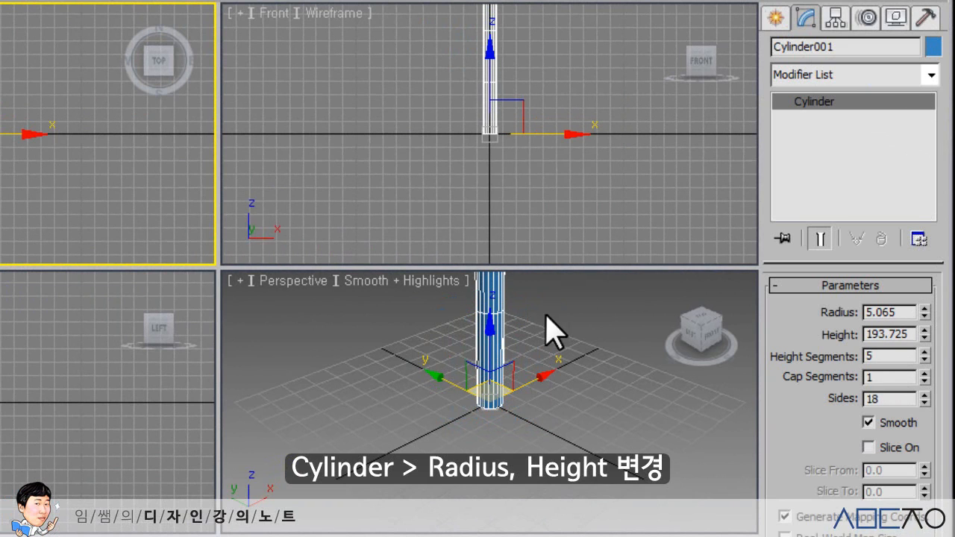
right_click(543, 342)
key(z)
middle_drag(542, 362, 527, 366)
scroll(538, 366, down, 4)
key(z)
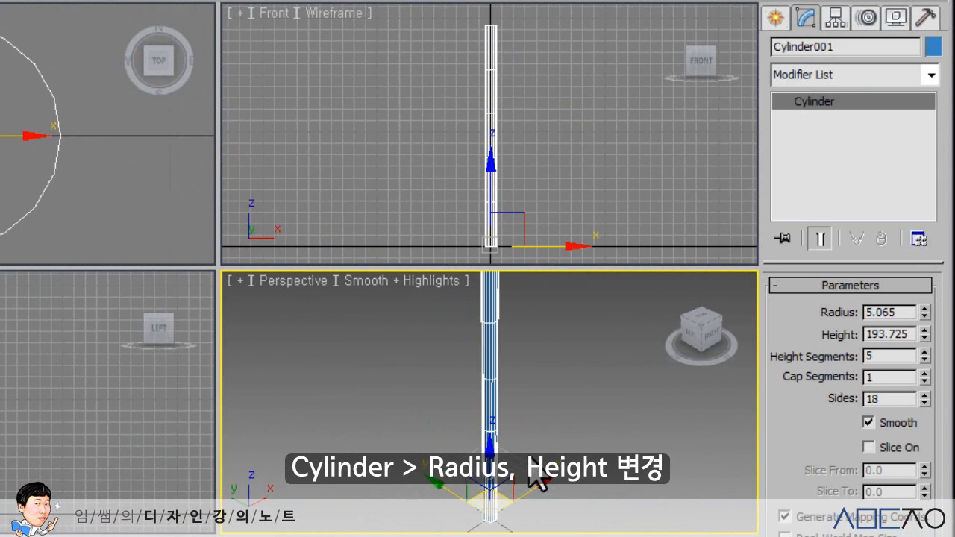
scroll(537, 477, down, 3)
middle_drag(539, 455, 580, 499)
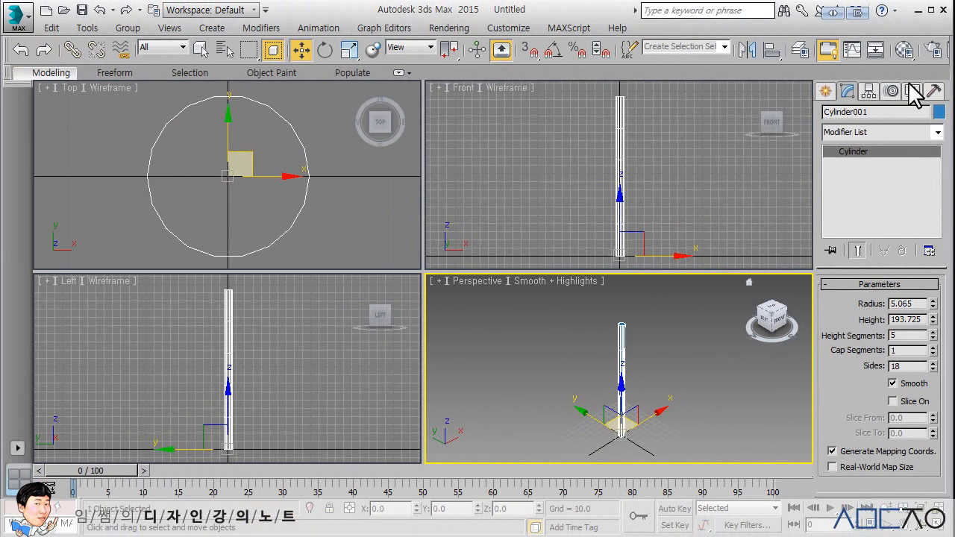
- Create a sphere with a radius of about 17 beside the stem in the Top view
click(826, 91)
click(852, 201)
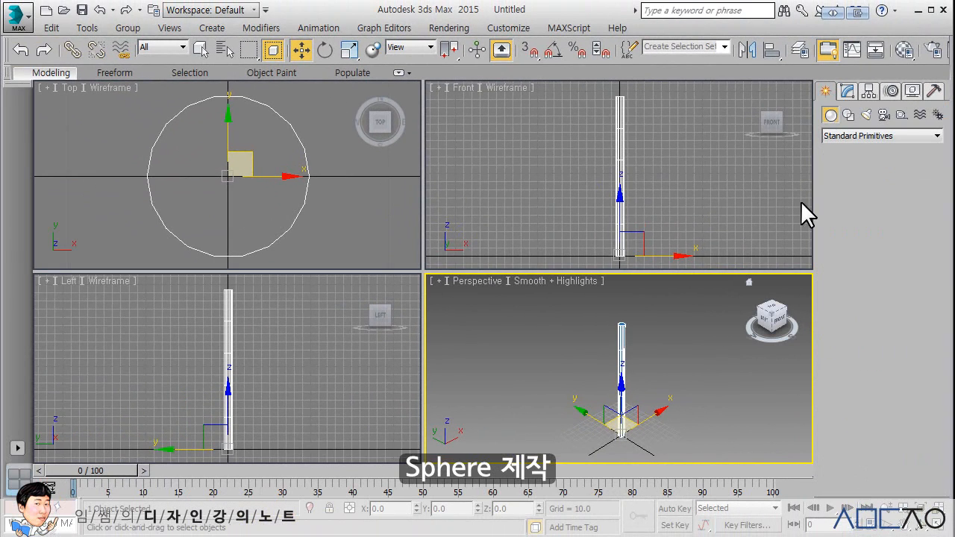
scroll(271, 185, down, 3)
scroll(270, 188, down, 3)
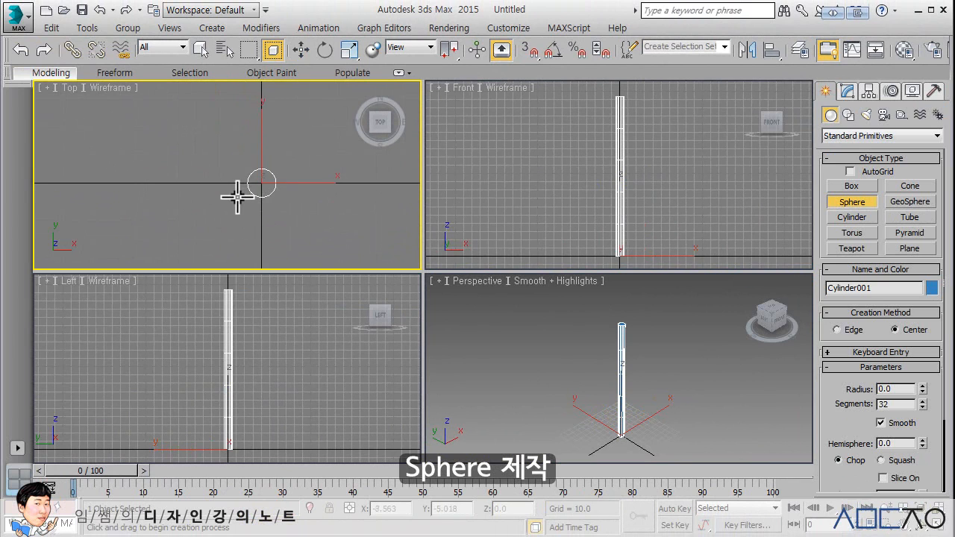
drag(238, 196, 251, 149)
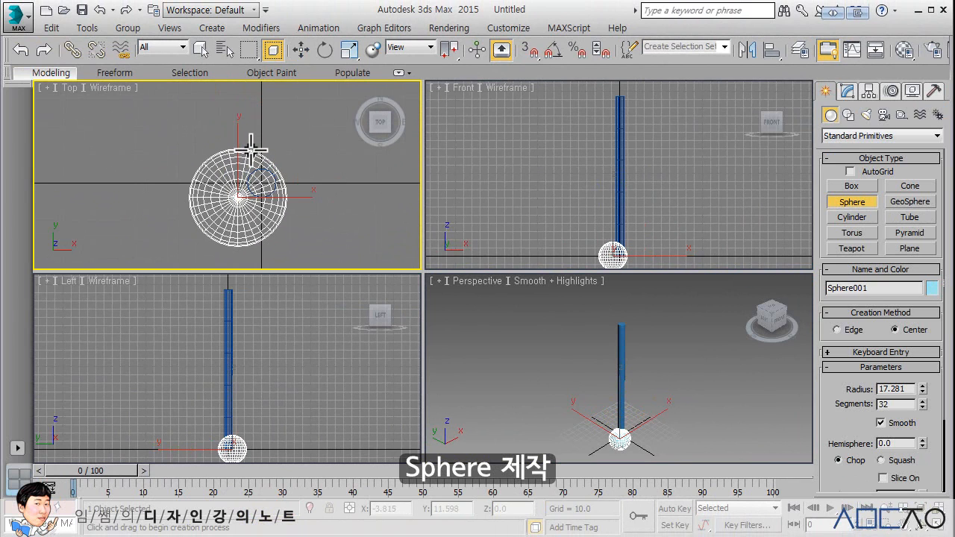
- Center the sphere on the stem by setting its X and Y position to 0
click(301, 49)
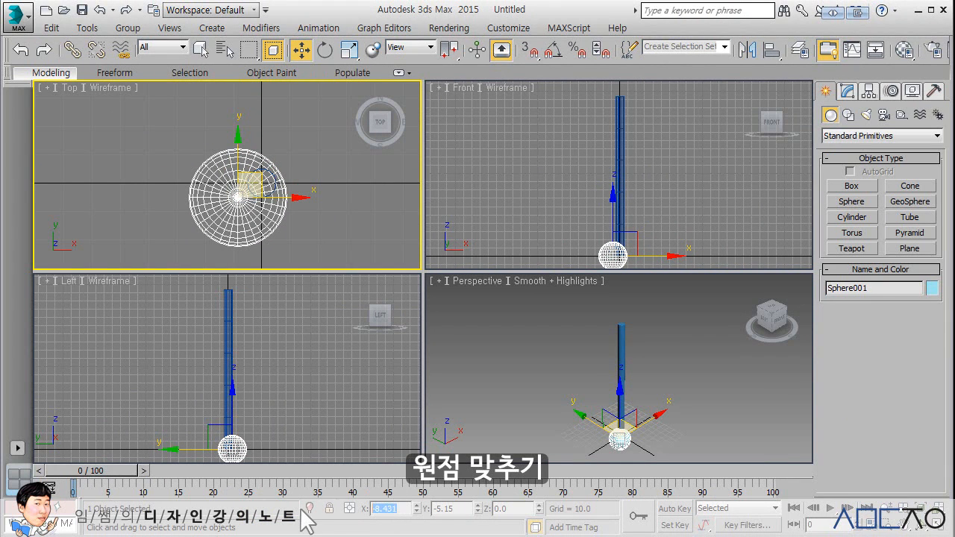
text(0)
key(Tab)
text(0)
key(Tab)
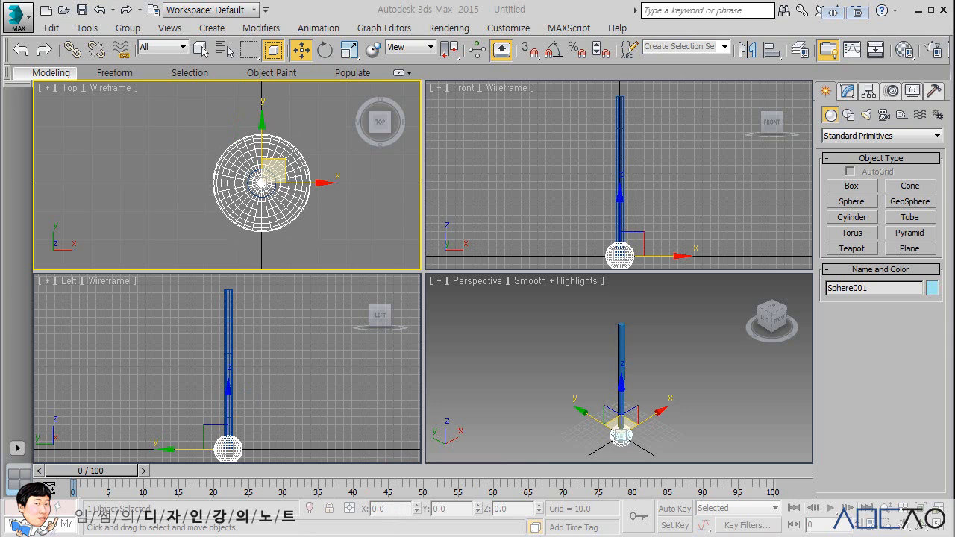
- Raise the sphere about 180 units to the stem's upper end and shift it about 20 units along negative X
click(545, 199)
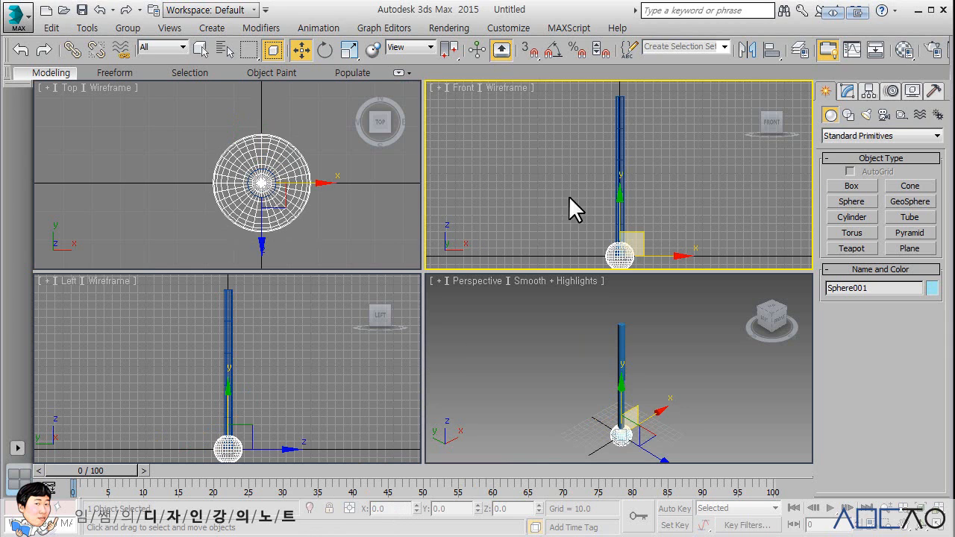
drag(619, 209, 624, 62)
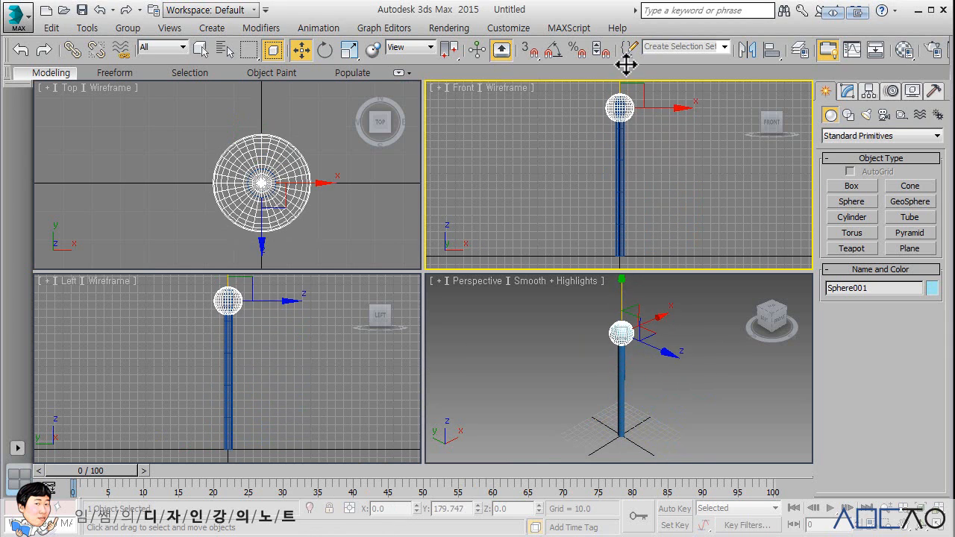
right_click(330, 194)
drag(314, 184, 259, 183)
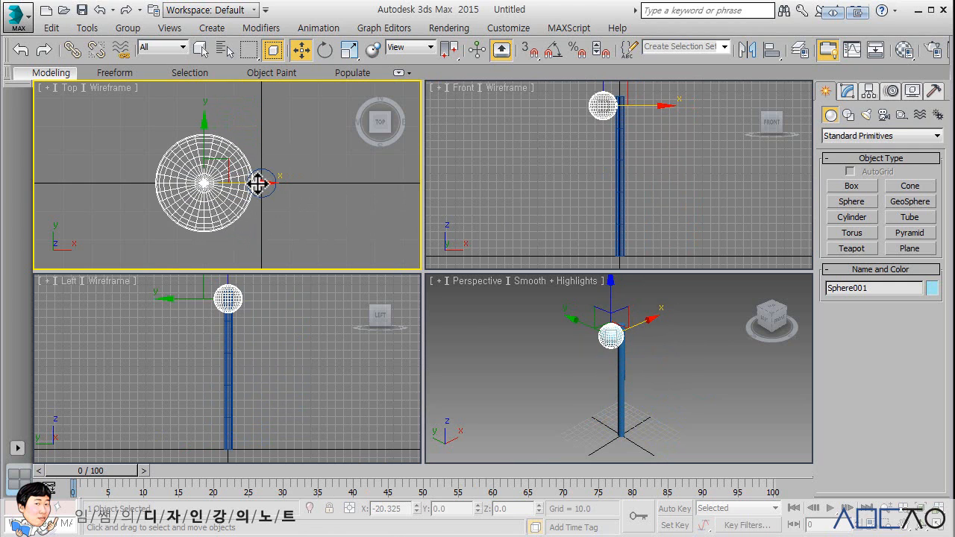
click(473, 335)
key(z)
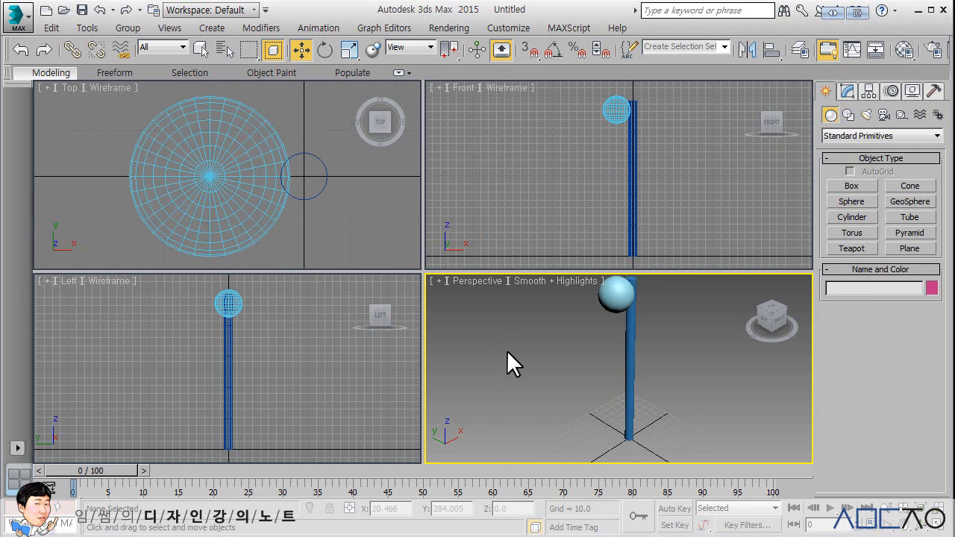
scroll(500, 354, down, 3)
middle_drag(494, 355, 524, 356)
scroll(522, 357, up, 3)
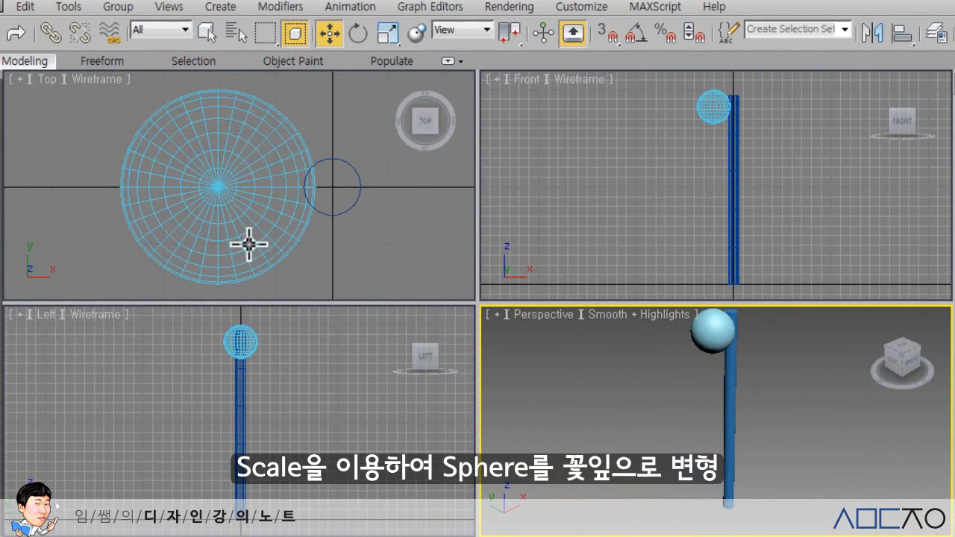
- Scale the sphere into a flattened ellipse in the Top view, longer along X and narrower along Y, and reduce its overall size
click(258, 244)
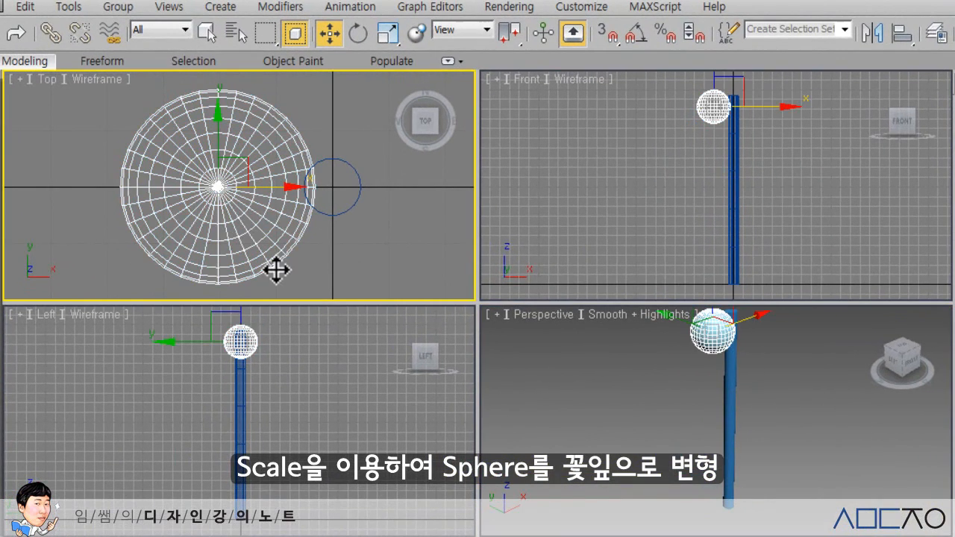
click(388, 33)
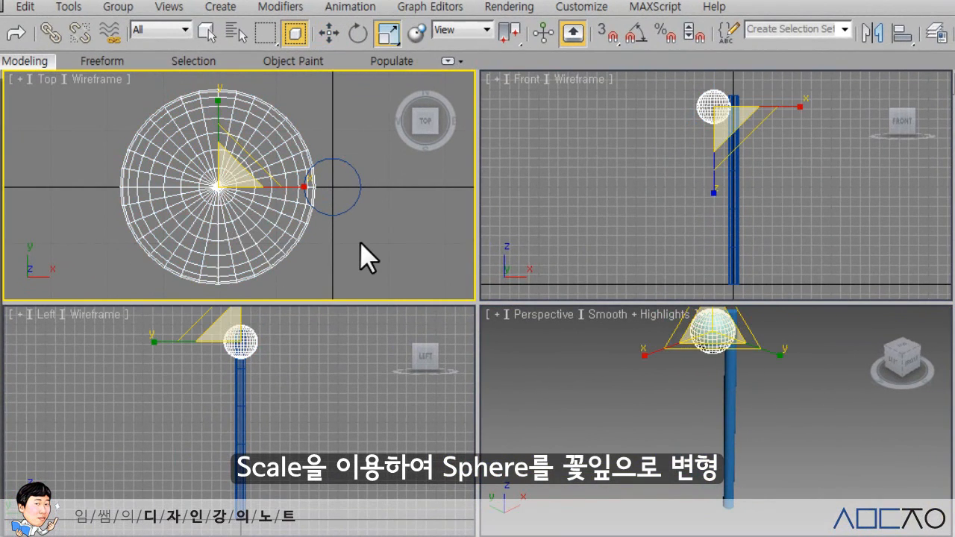
drag(304, 186, 326, 187)
drag(216, 112, 213, 138)
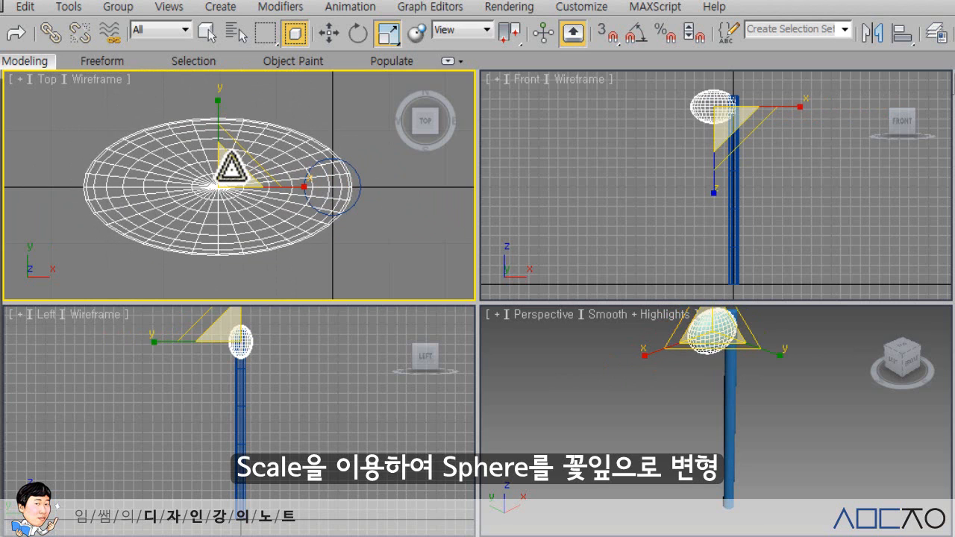
drag(230, 168, 216, 194)
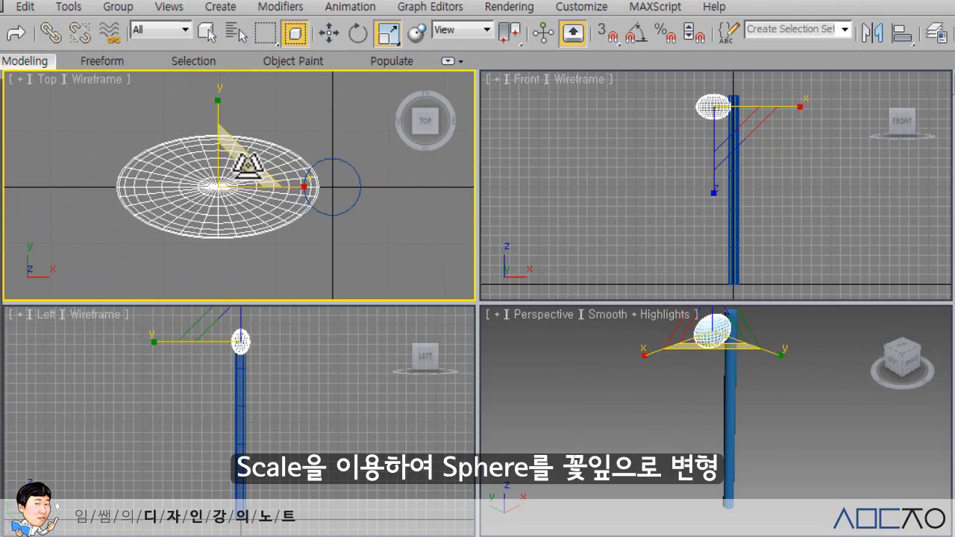
mouse_move(246, 164)
mouse_down()
mouse_move(273, 126)
mouse_move(230, 183)
mouse_move(283, 120)
mouse_move(252, 164)
mouse_up()
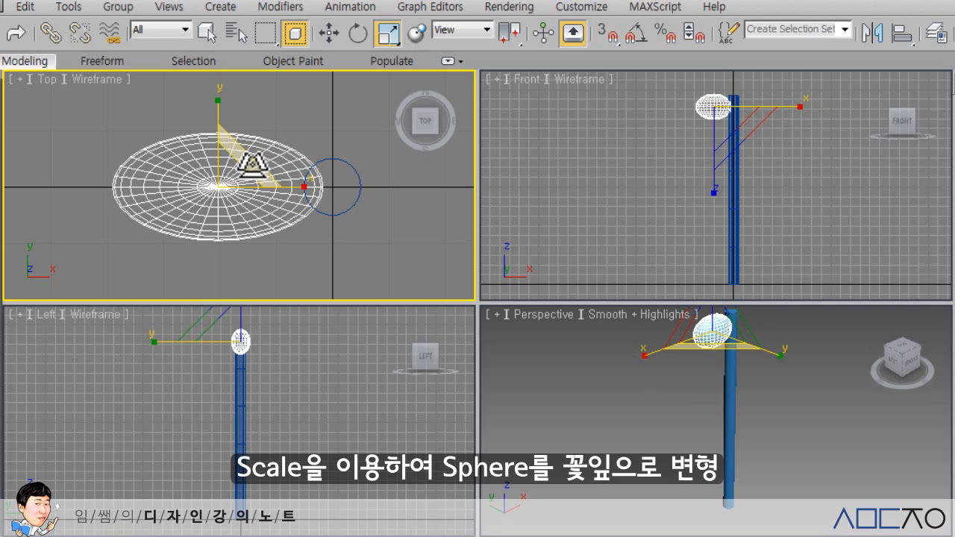
right_click(541, 182)
right_click(541, 381)
right_click(387, 441)
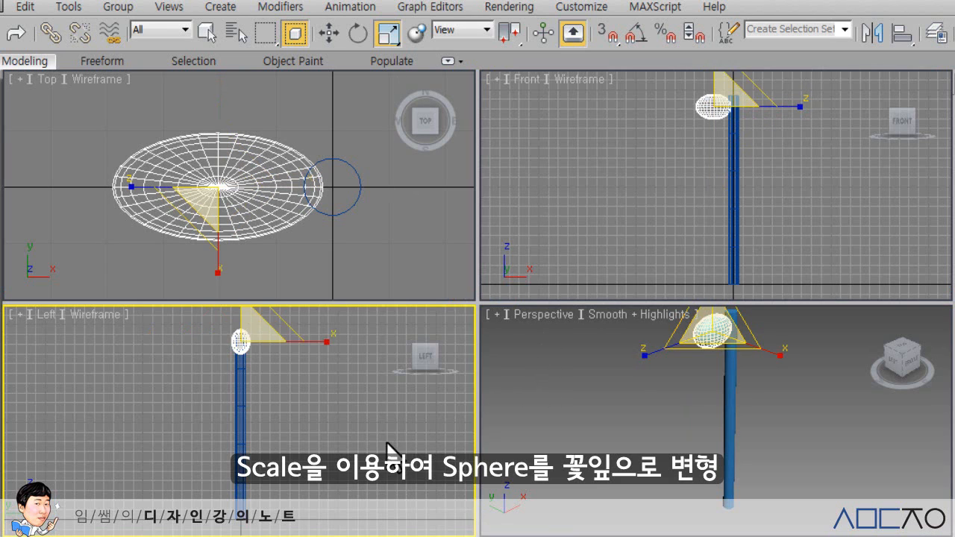
right_click(396, 228)
right_click(535, 231)
right_click(507, 351)
right_click(419, 447)
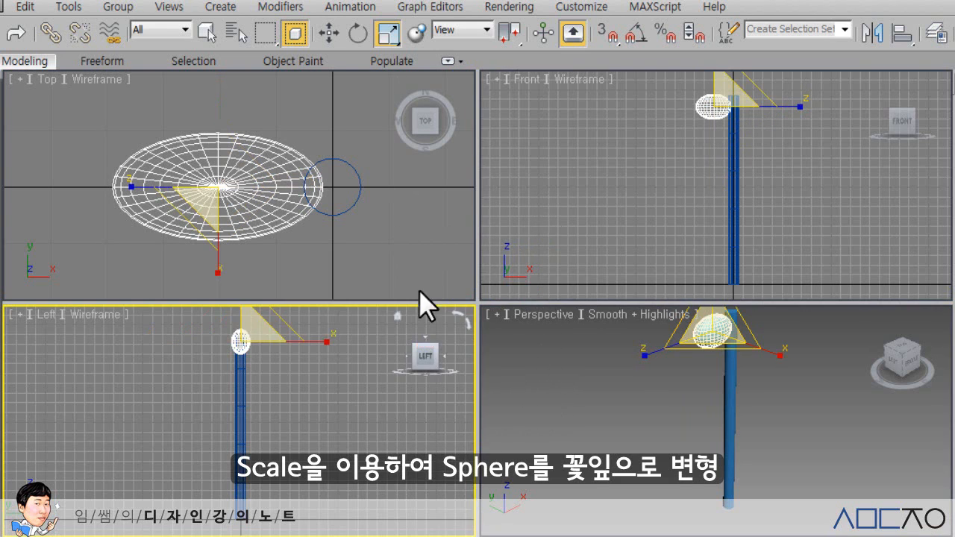
right_click(437, 282)
right_click(552, 239)
right_click(553, 394)
right_click(397, 426)
right_click(419, 229)
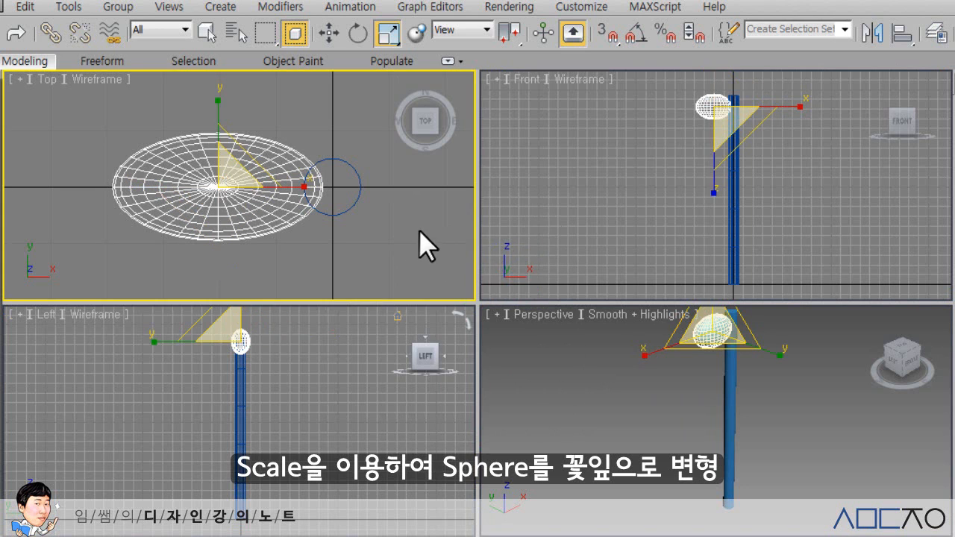
- Stretch the sphere further along world X, then narrow it along Y and flatten it vertically into a petal
right_click(651, 178)
middle_drag(651, 179, 608, 226)
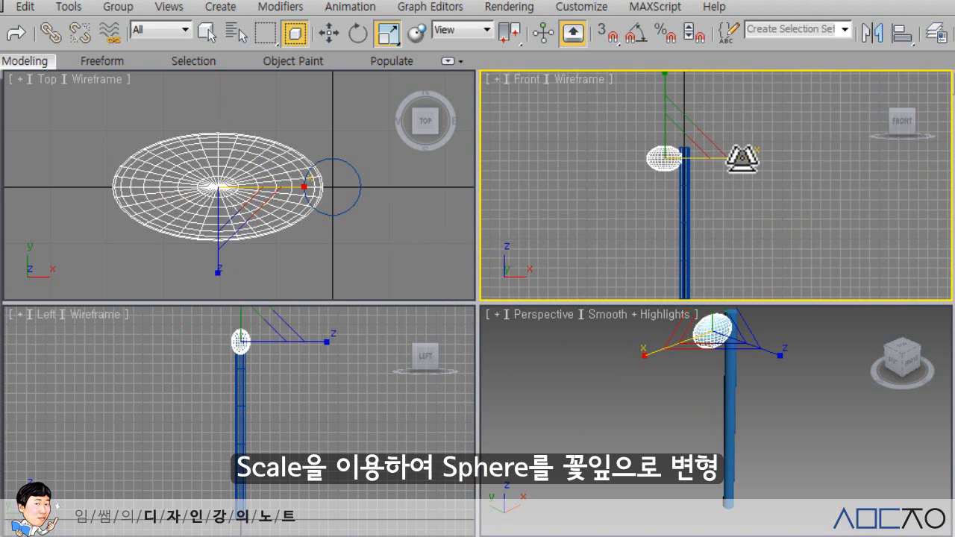
drag(742, 160, 793, 154)
right_click(234, 132)
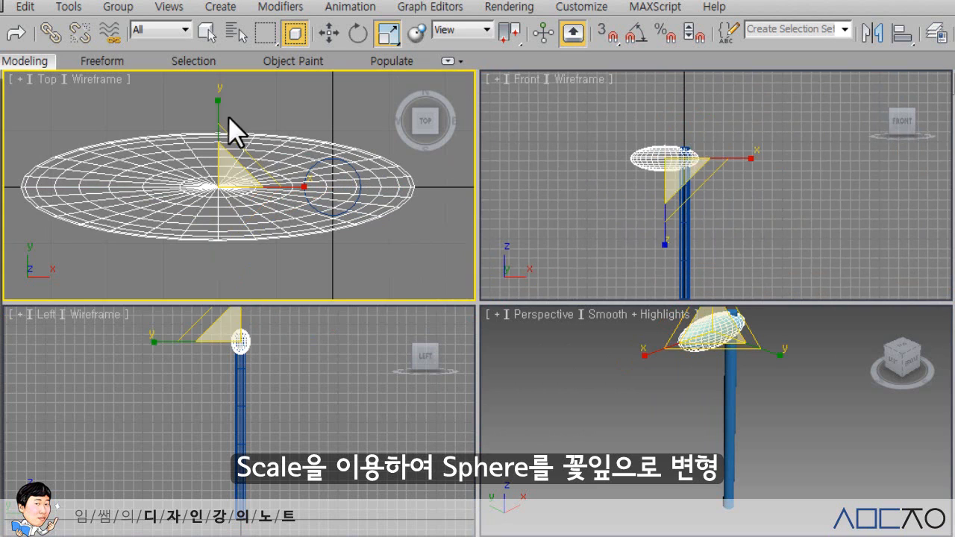
drag(216, 106, 219, 199)
right_click(271, 361)
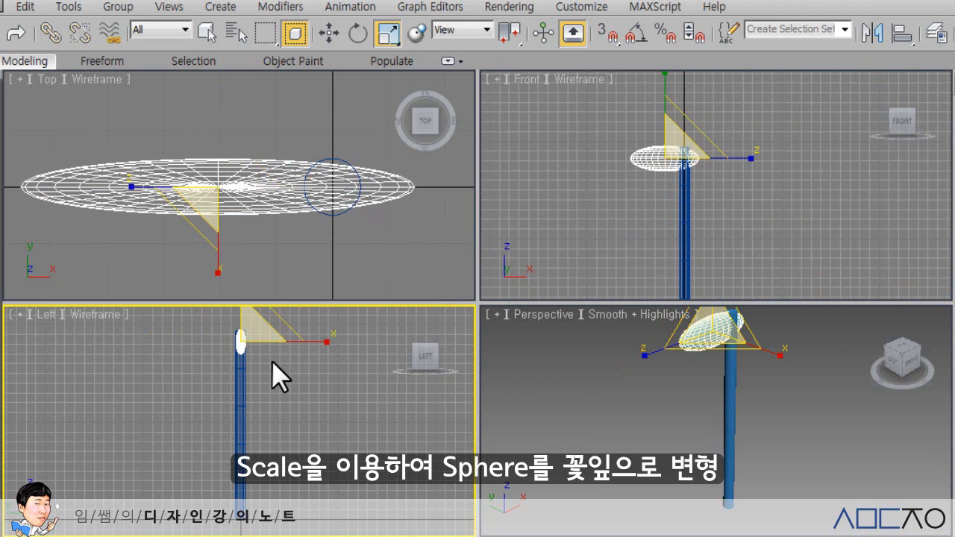
middle_drag(272, 360, 267, 417)
drag(229, 335, 228, 369)
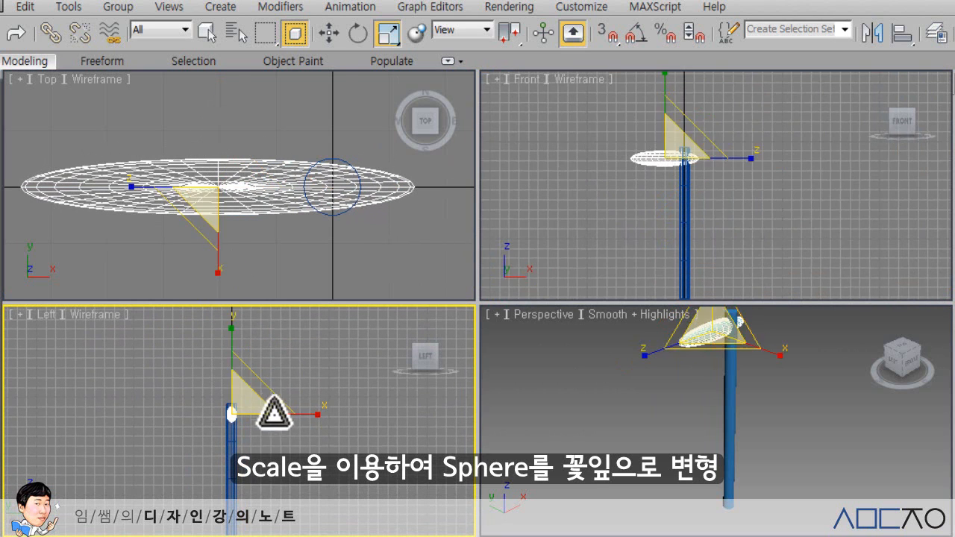
- Widen the petal along world Y, lengthen it along X, and scale it down uniformly
drag(307, 414, 364, 415)
right_click(605, 198)
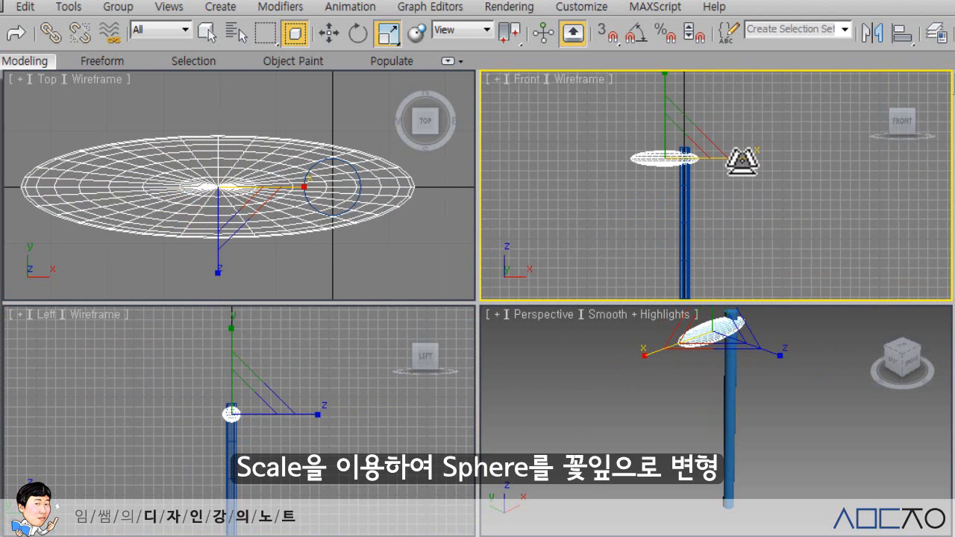
drag(731, 165, 757, 160)
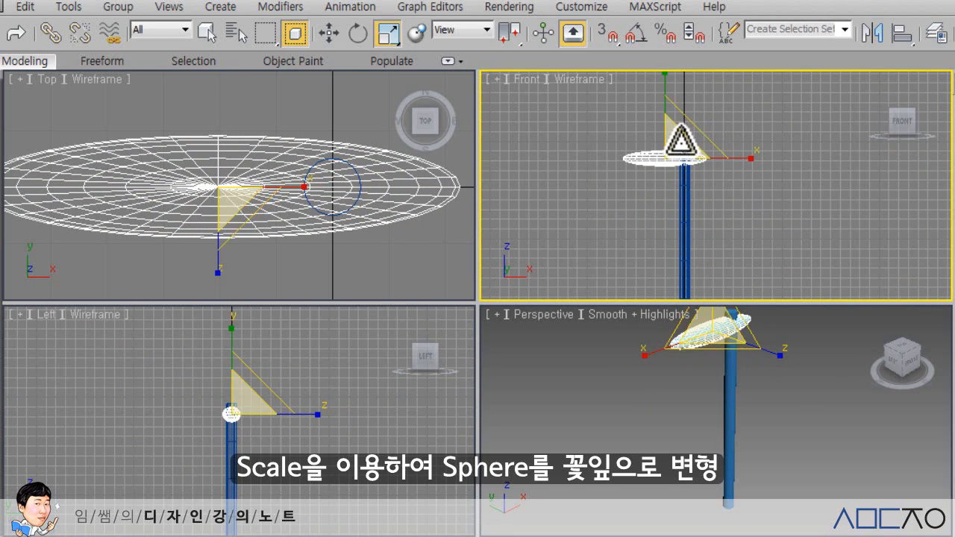
drag(678, 142, 673, 187)
- Move the petal along negative X until its inner tip touches the stem, and deselect it
click(329, 33)
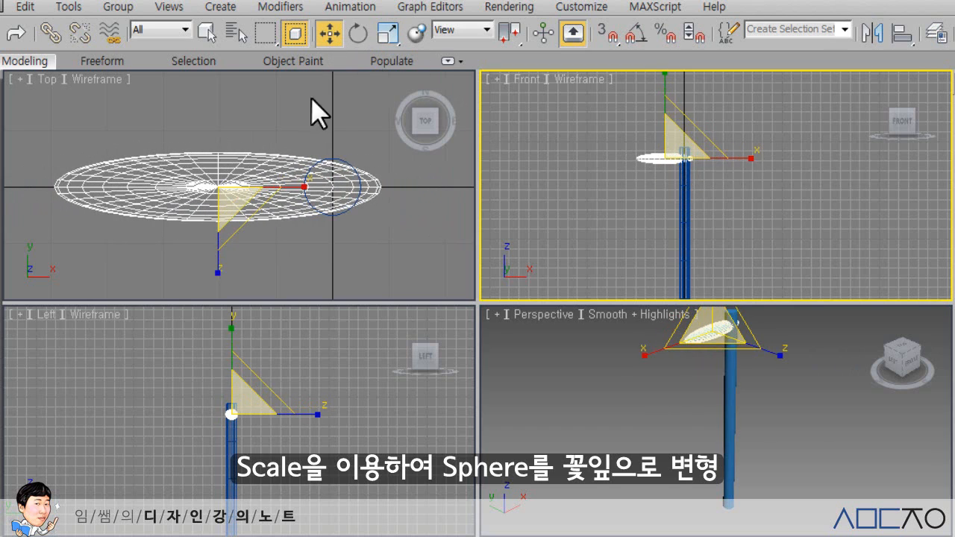
right_click(306, 136)
drag(289, 189, 237, 186)
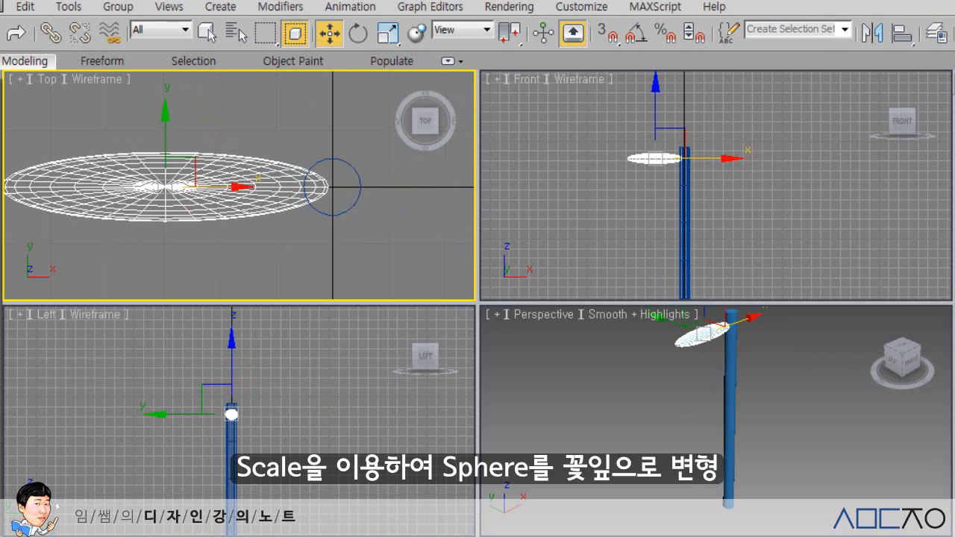
click(300, 491)
key(z)
middle_drag(739, 418, 727, 422)
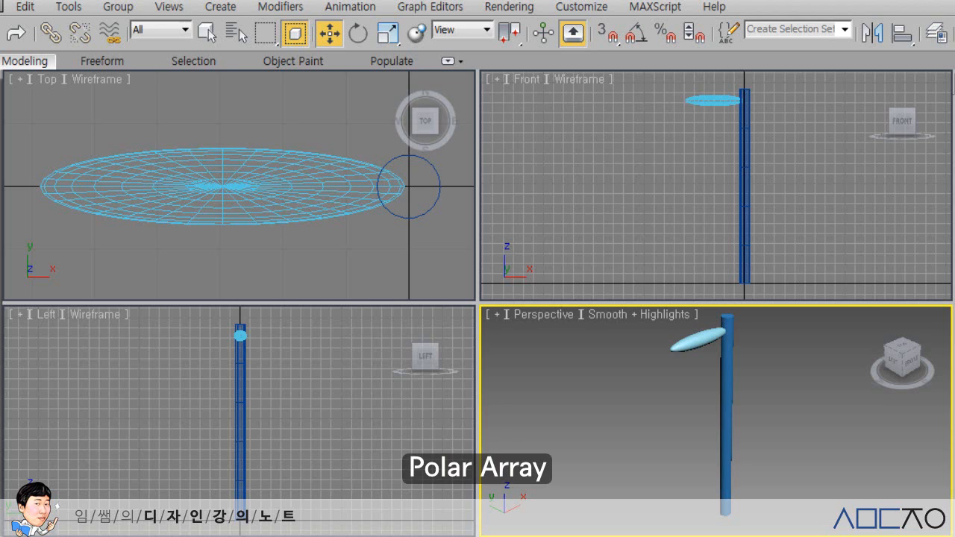
- Select the petal, pick the cylinder stem as reference coordinate system, and use the transform coordinate center as pivot
click(147, 166)
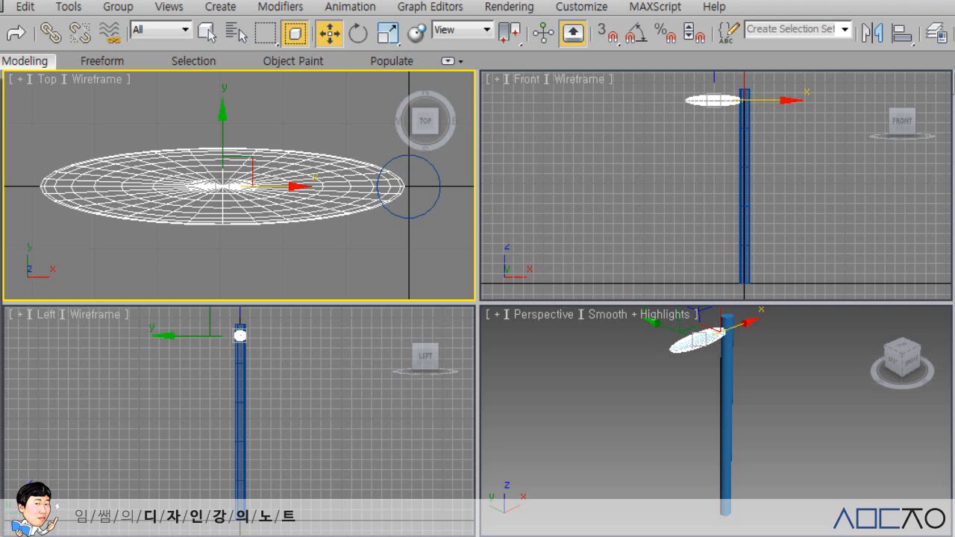
click(474, 31)
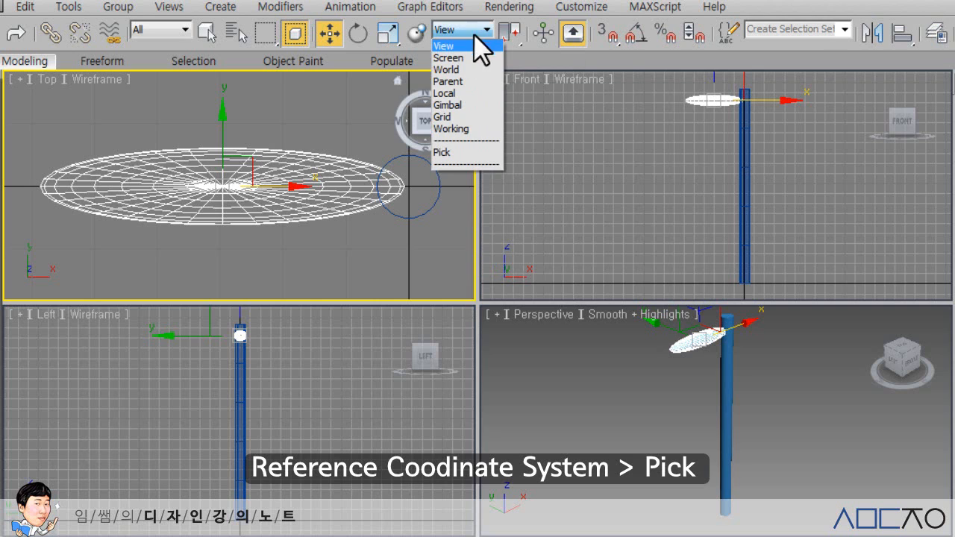
click(462, 151)
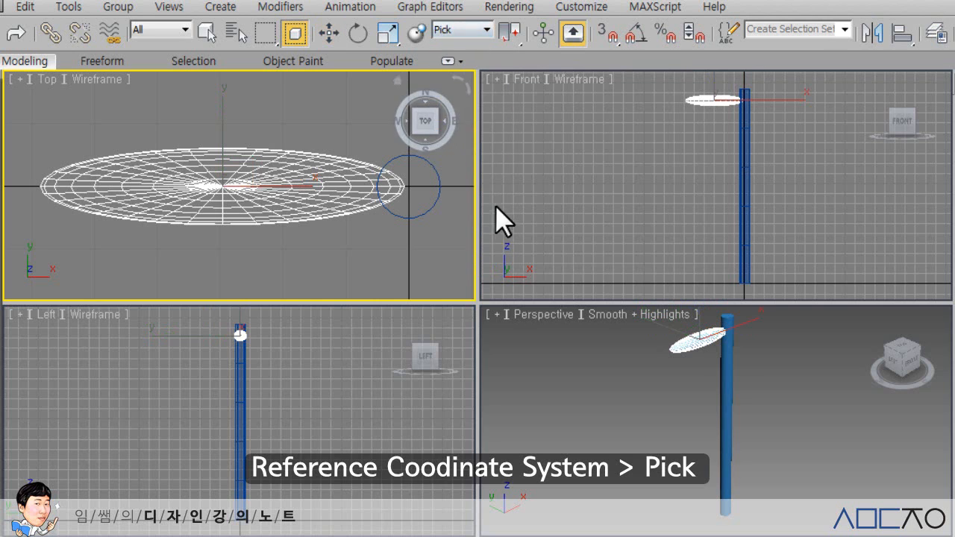
click(427, 210)
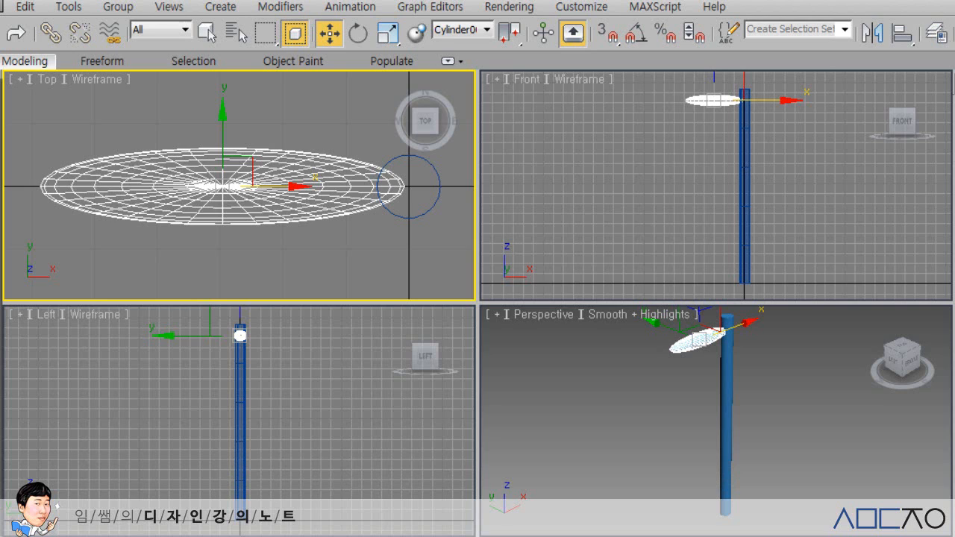
click(508, 33)
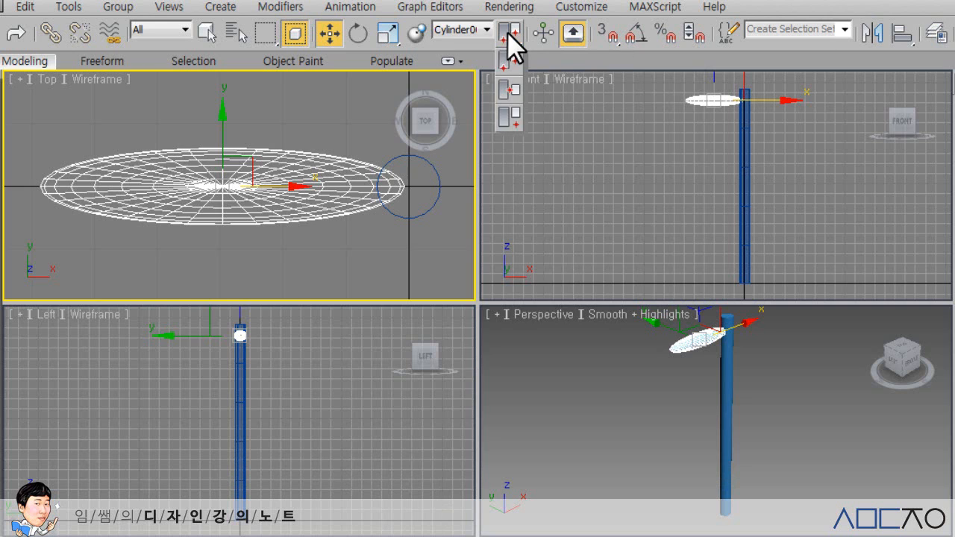
click(503, 117)
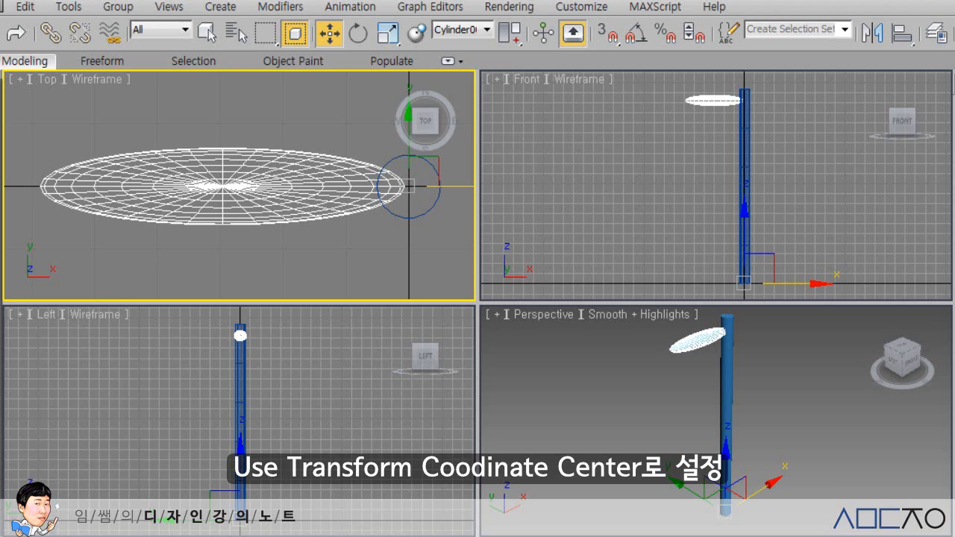
- Start an Array of the petal in the maximized Perspective view, with a 1D count of 6 and the preview turned on
middle_drag(604, 413, 439, 380)
key(alt+w)
click(67, 9)
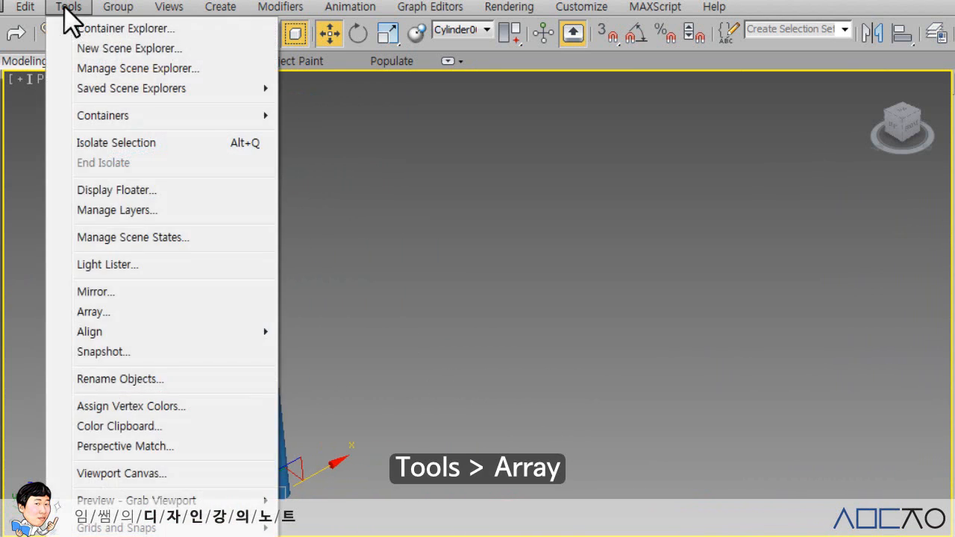
click(99, 316)
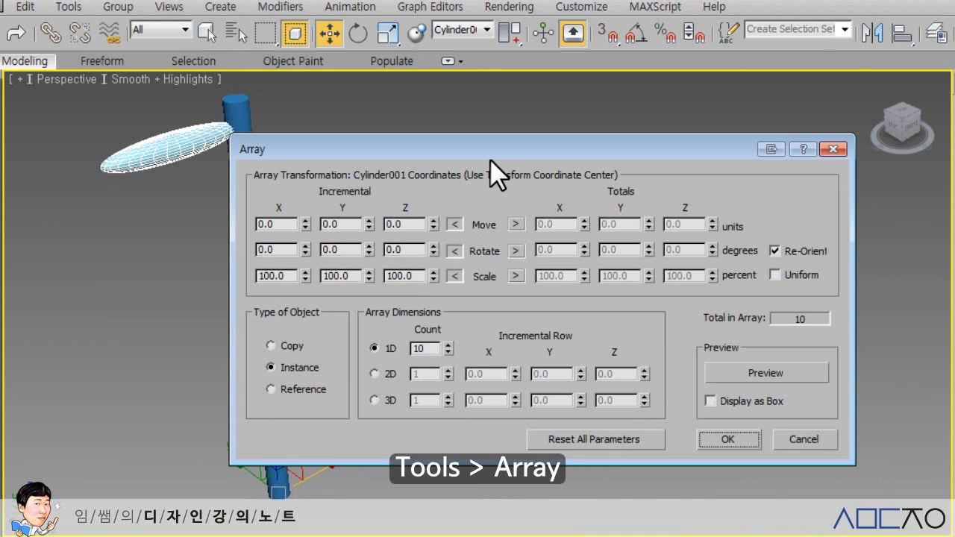
drag(491, 167, 662, 186)
double_click(593, 384)
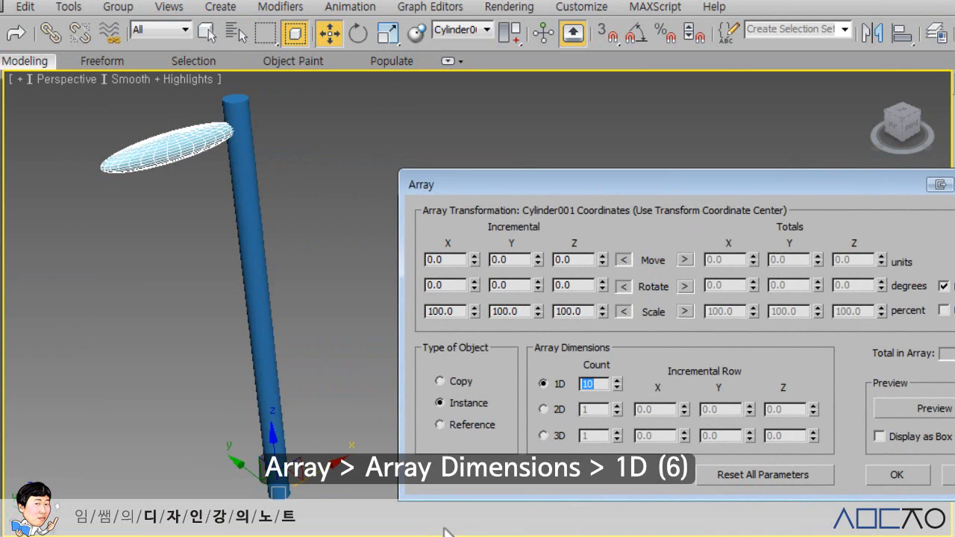
text(6)
click(897, 405)
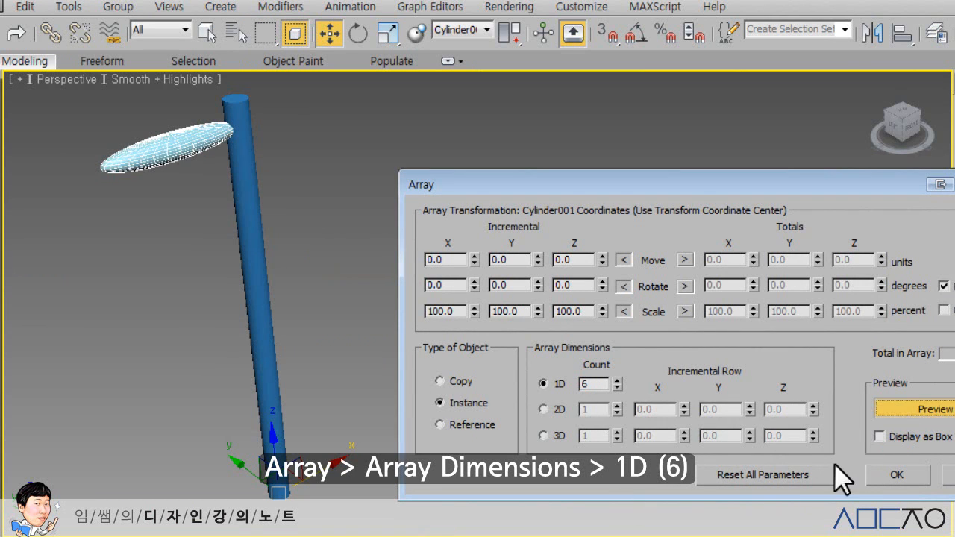
- Set the array's total rotation about Z to 360 degrees and create the petals around the stem
click(684, 286)
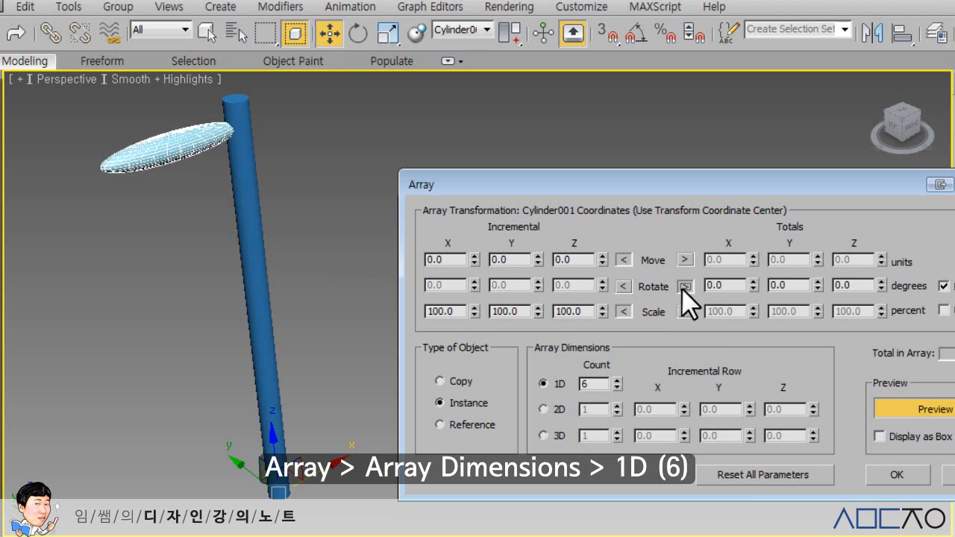
double_click(859, 286)
text(360)
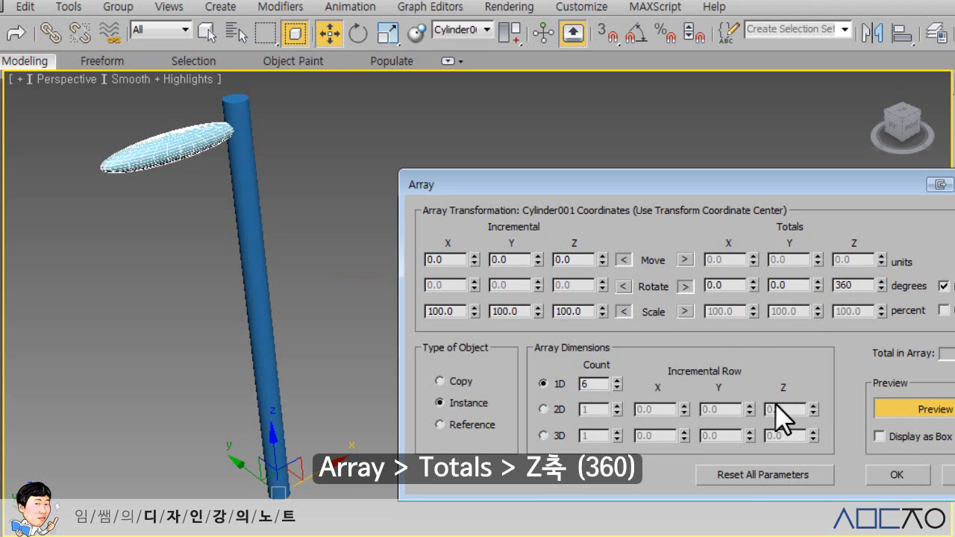
click(897, 474)
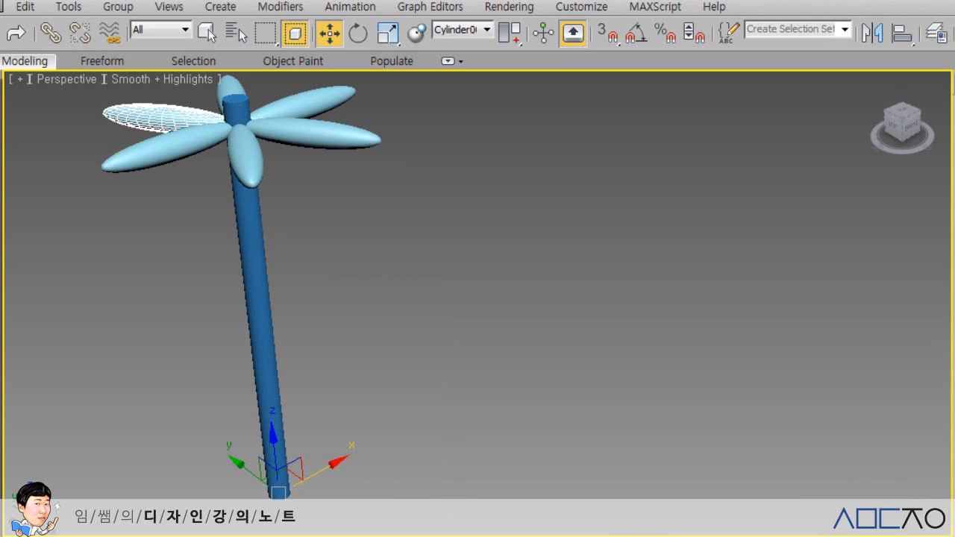
- Review the array's object type without applying another array, and adjust the selected petal's radius to 19.009
key(ctrl+shift+z)
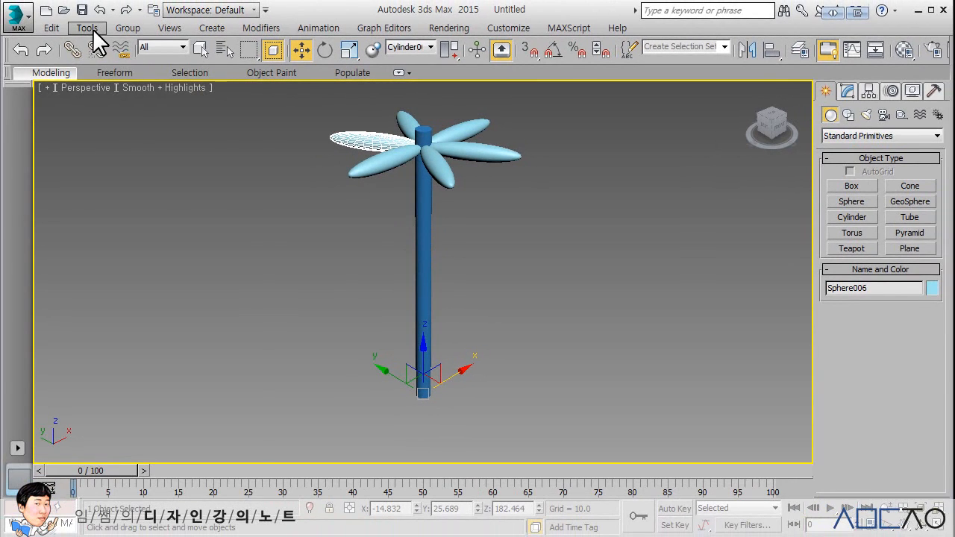
click(92, 32)
click(85, 279)
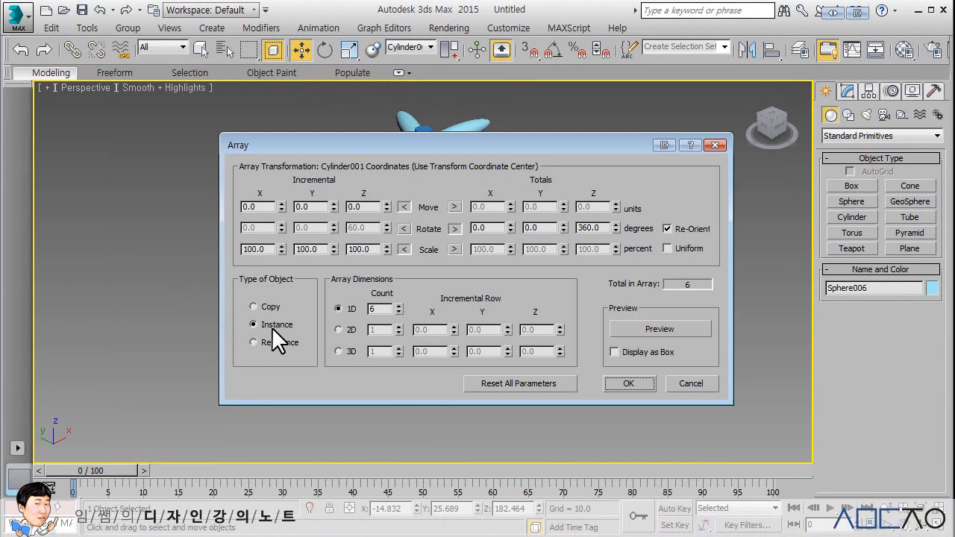
click(699, 145)
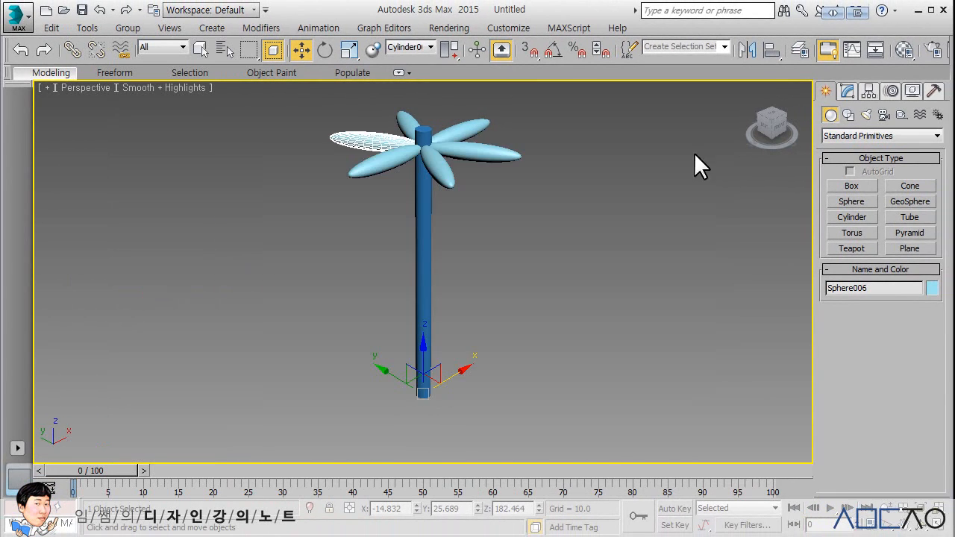
click(847, 91)
mouse_move(921, 306)
mouse_down()
mouse_move(922, 282)
mouse_move(917, 329)
mouse_move(916, 295)
mouse_up()
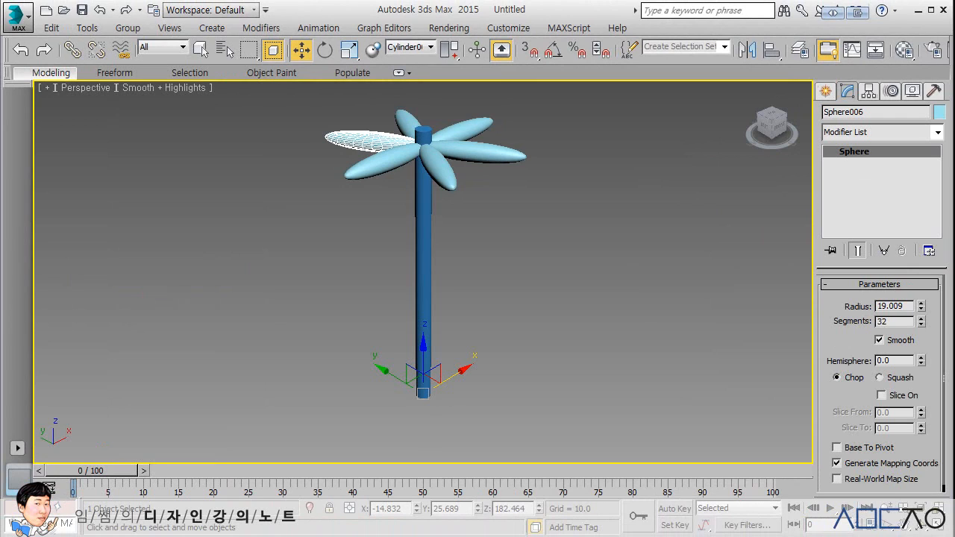
- Try uniformly scaling the selected petal and undo the scaling
click(348, 49)
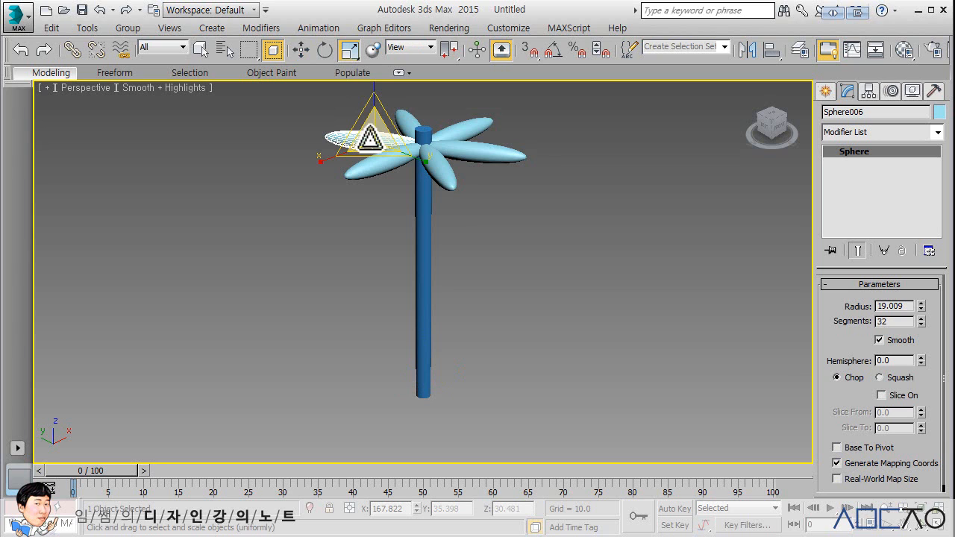
drag(370, 139, 378, 87)
key(ctrl+z)
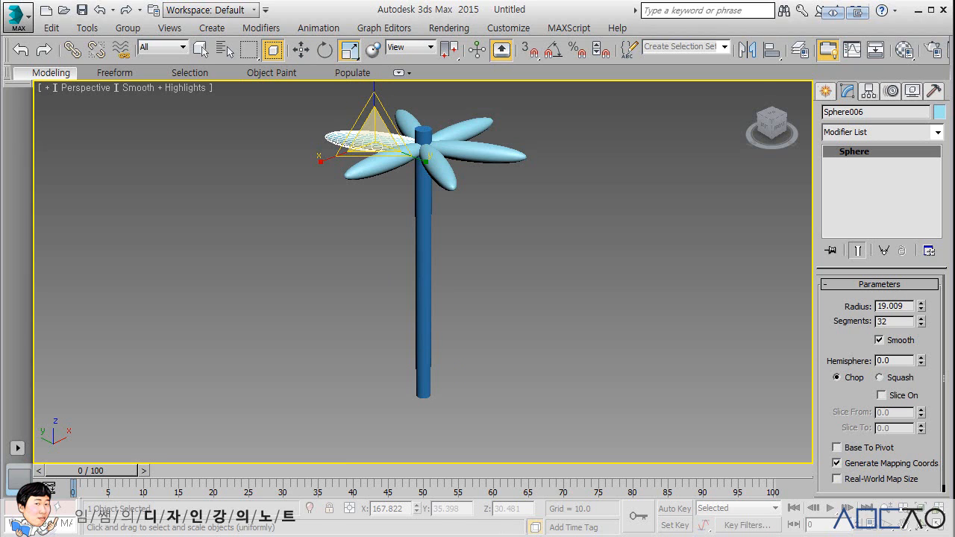
- Return to the four-view layout and create a sphere with a radius of about 17.5 beside the flower in the Top view
key(alt+w)
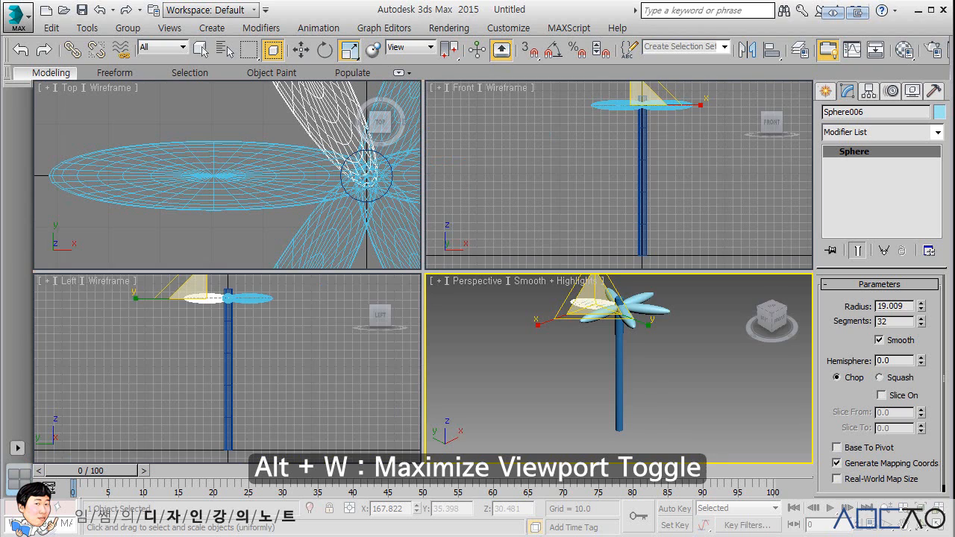
key(ctrl+shift+z)
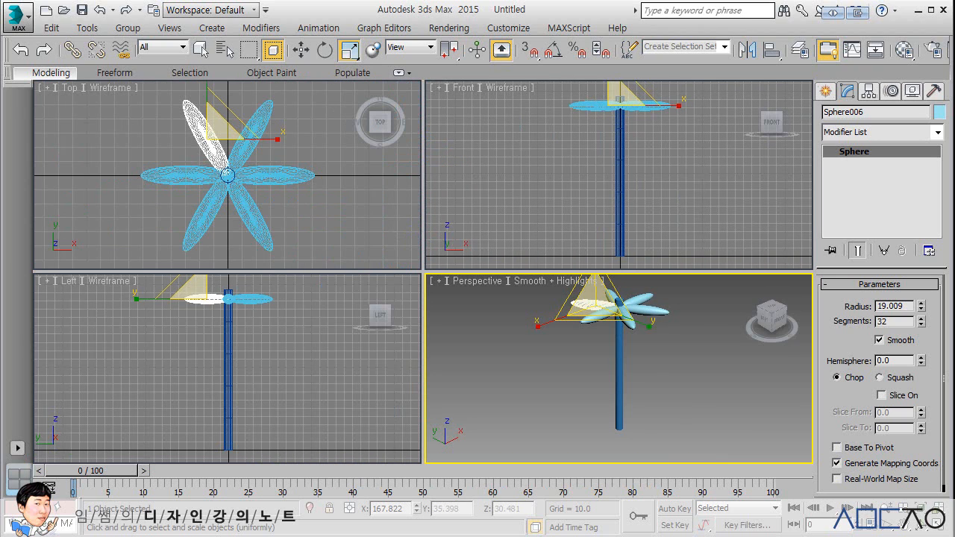
click(827, 91)
click(849, 203)
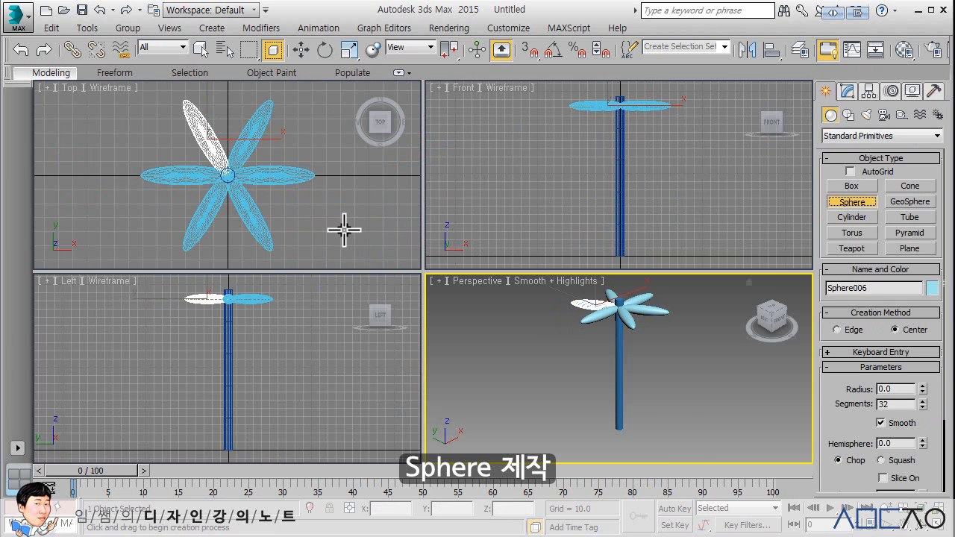
drag(345, 230, 354, 203)
- Move the new sphere to X 0, Y 0 and raise it to about Z 183.4 at the flower's center
click(301, 49)
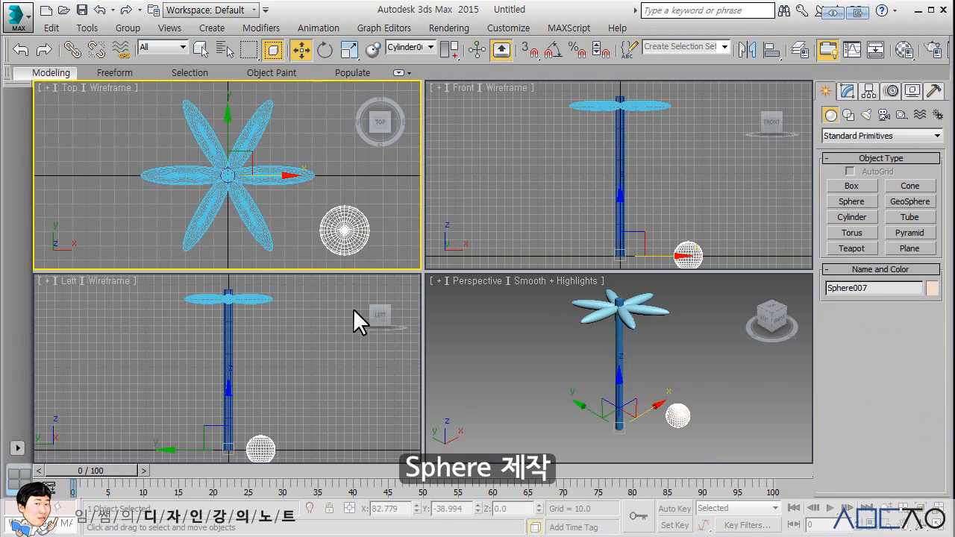
double_click(408, 508)
text(0)
key(Tab)
text(0)
key(Tab)
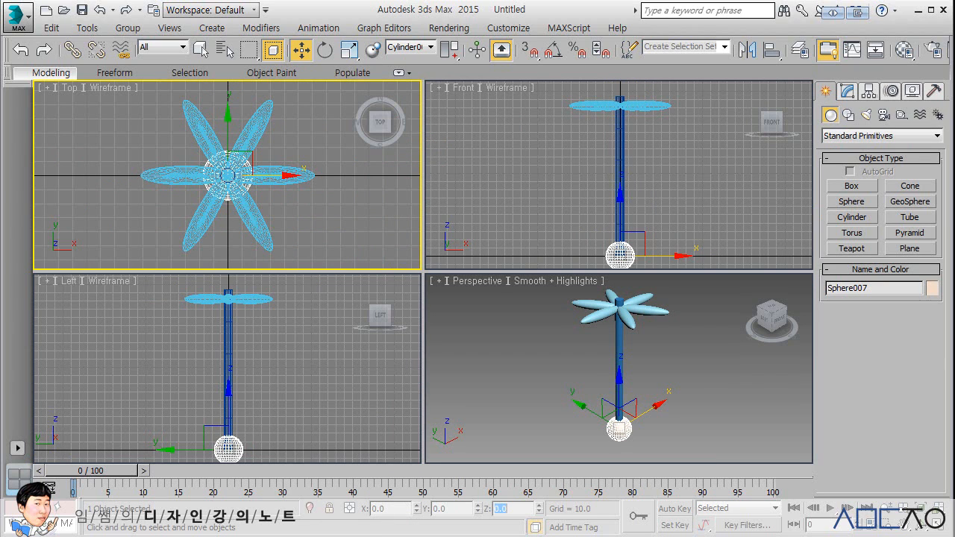
drag(617, 210, 612, 70)
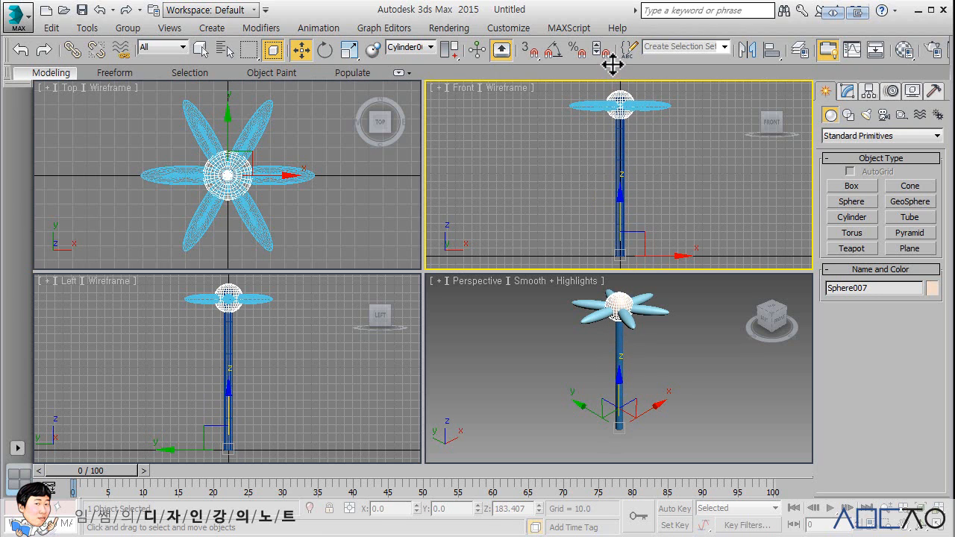
- Reduce the center sphere's radius to about 11.9 and deselect it
click(847, 90)
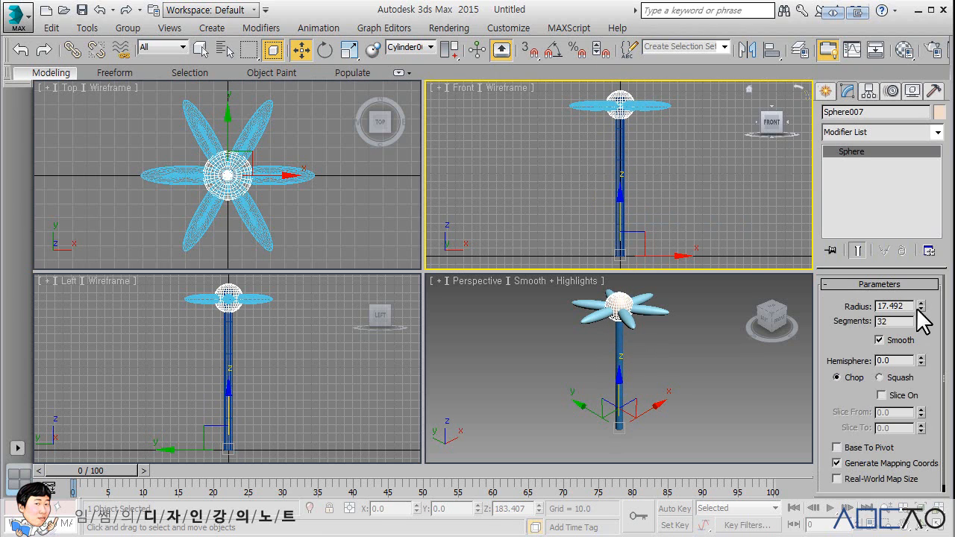
drag(922, 313, 922, 335)
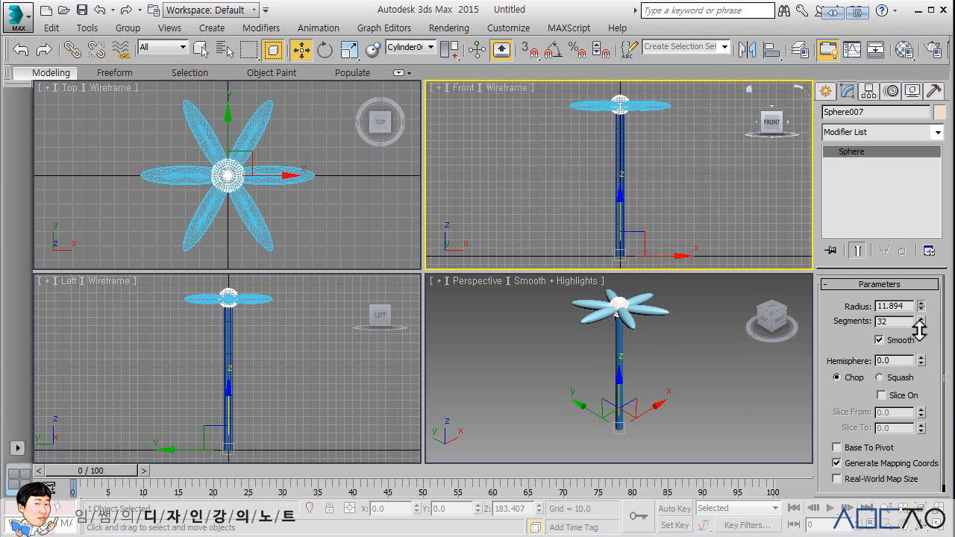
click(717, 395)
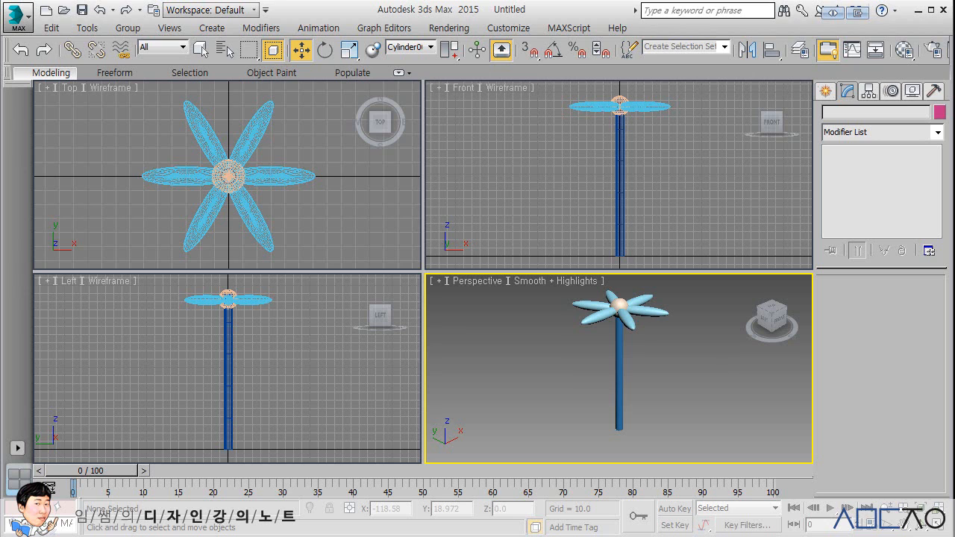
- Select the petal on the negative X side, and restore the View coordinate system and pivot point center with the Front view active
click(177, 179)
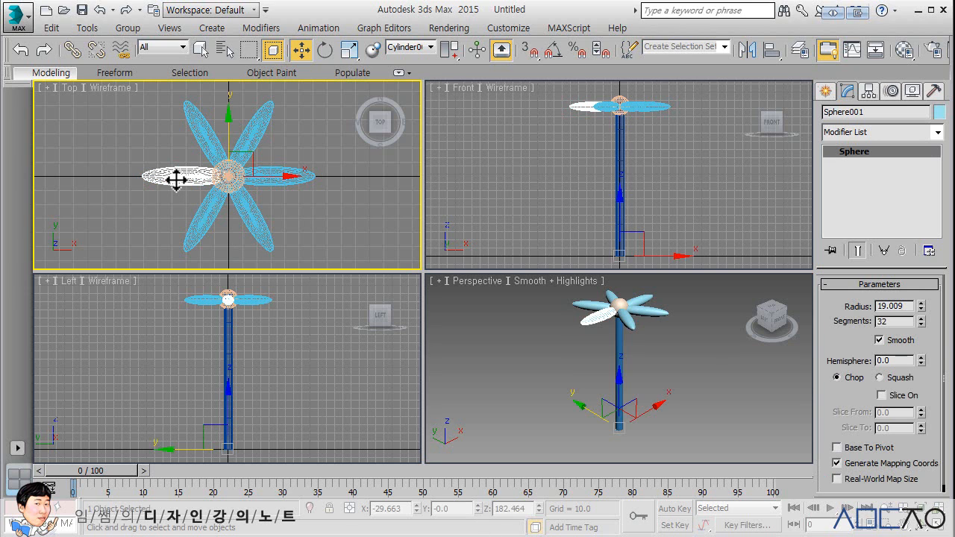
right_click(521, 166)
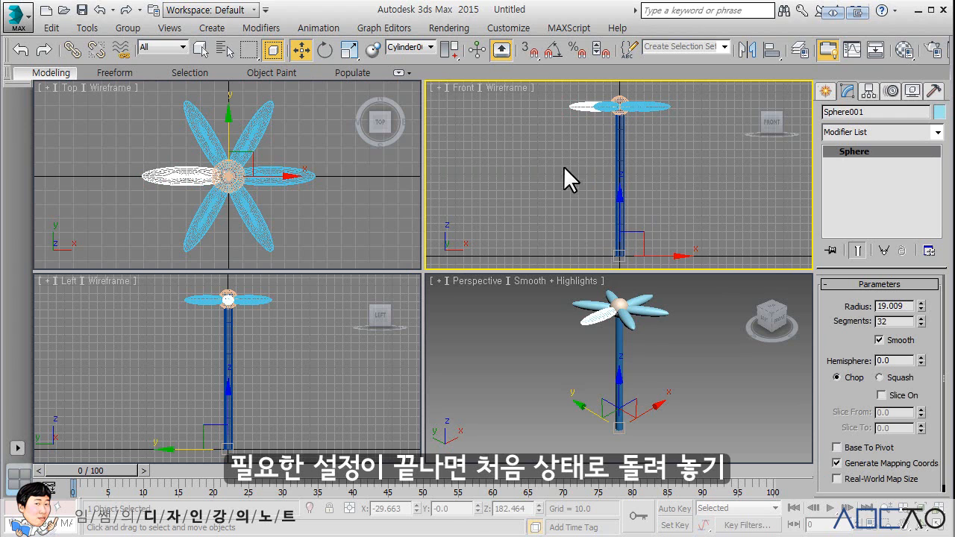
click(429, 47)
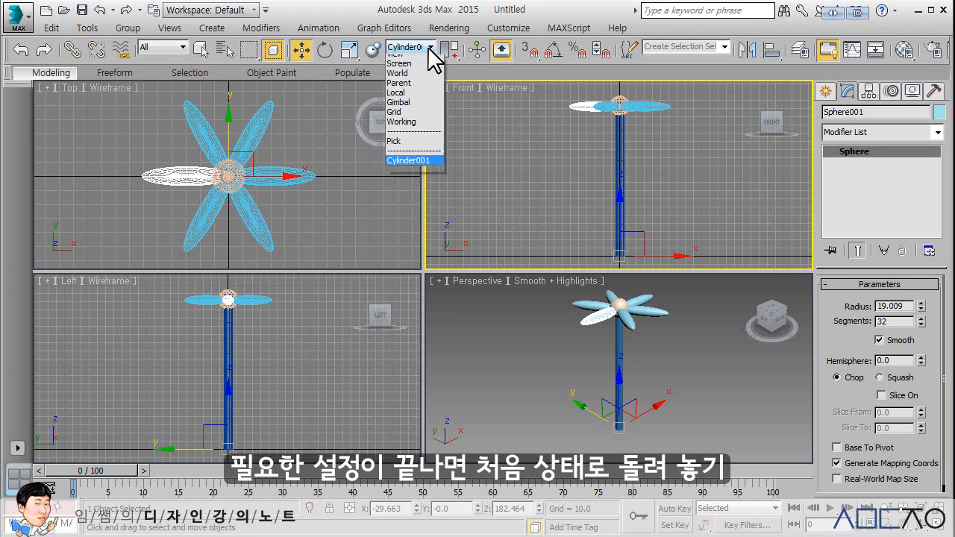
click(427, 55)
drag(449, 50, 451, 74)
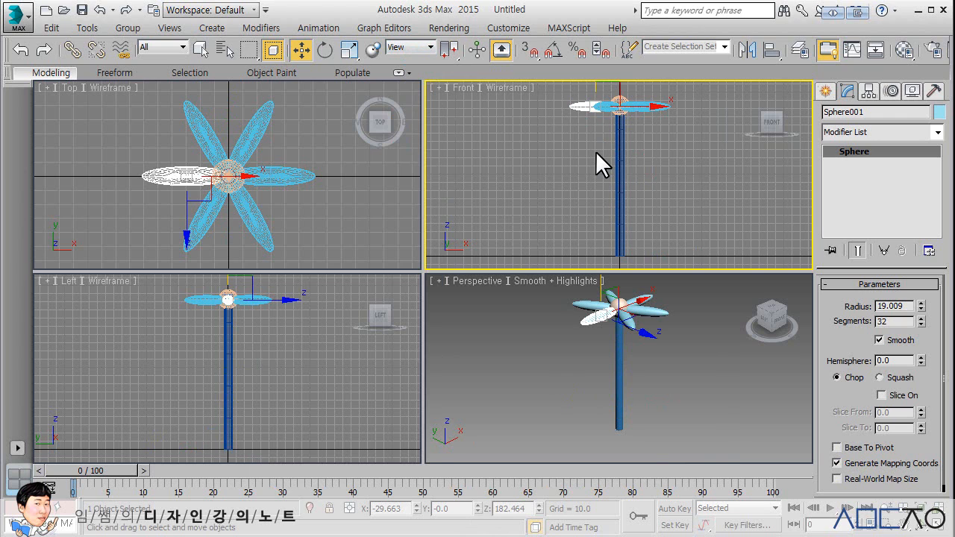
- Clone the selected petal straight down the stem to about Z 73.1 in the Front view, as one independent copy
middle_drag(587, 146, 574, 170)
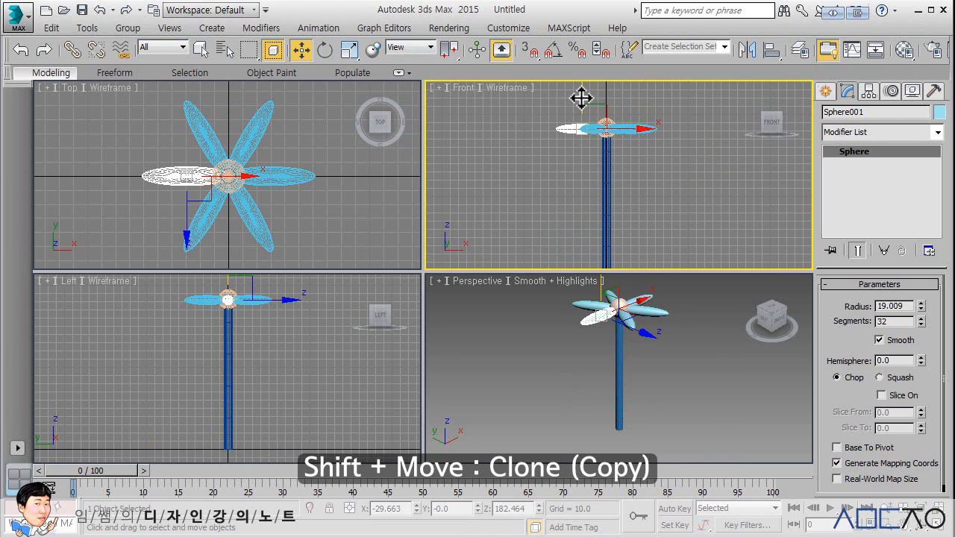
shift+drag(580, 97, 571, 187)
drag(450, 191, 290, 263)
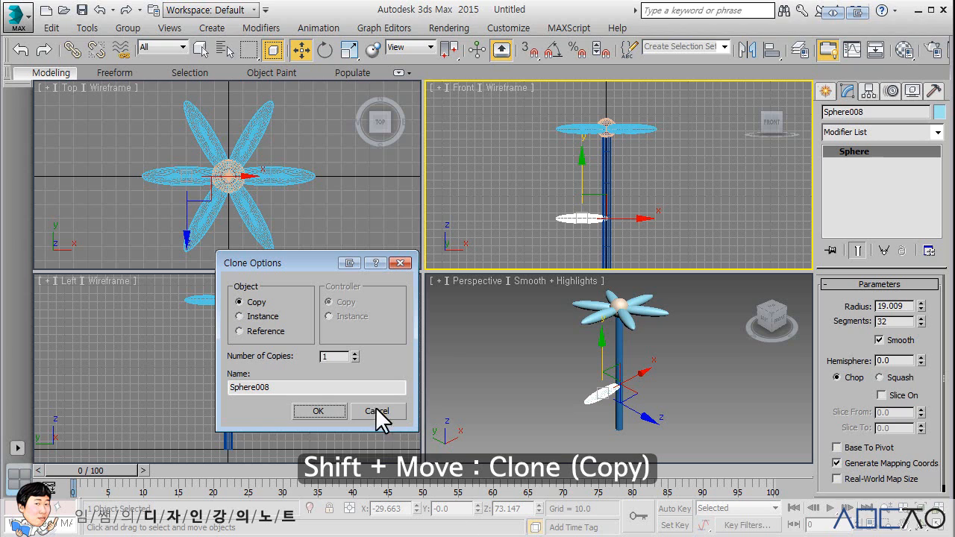
click(268, 321)
click(254, 302)
click(317, 411)
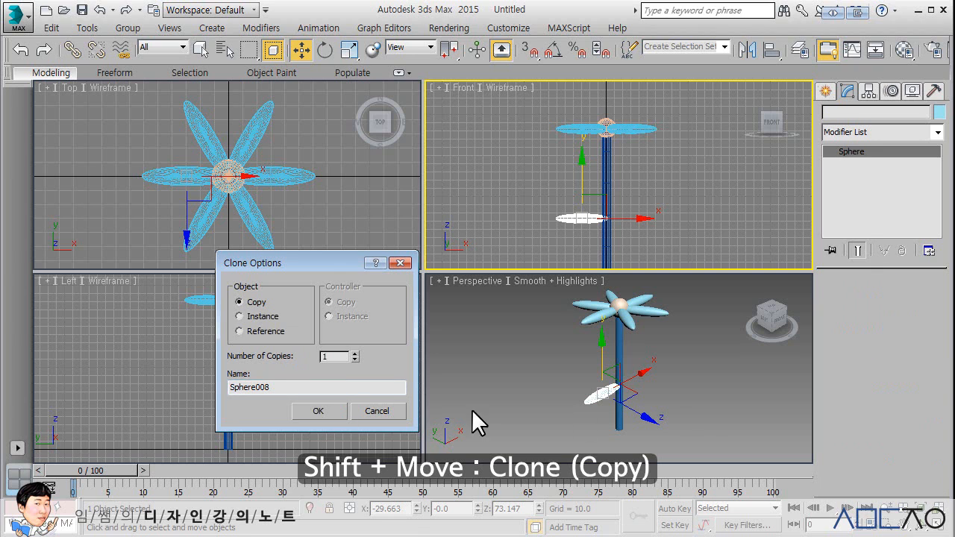
- Increase the radius of the petal copy on the stem to about 21.67
mouse_move(922, 307)
mouse_down()
mouse_move(921, 285)
mouse_move(922, 297)
mouse_up()
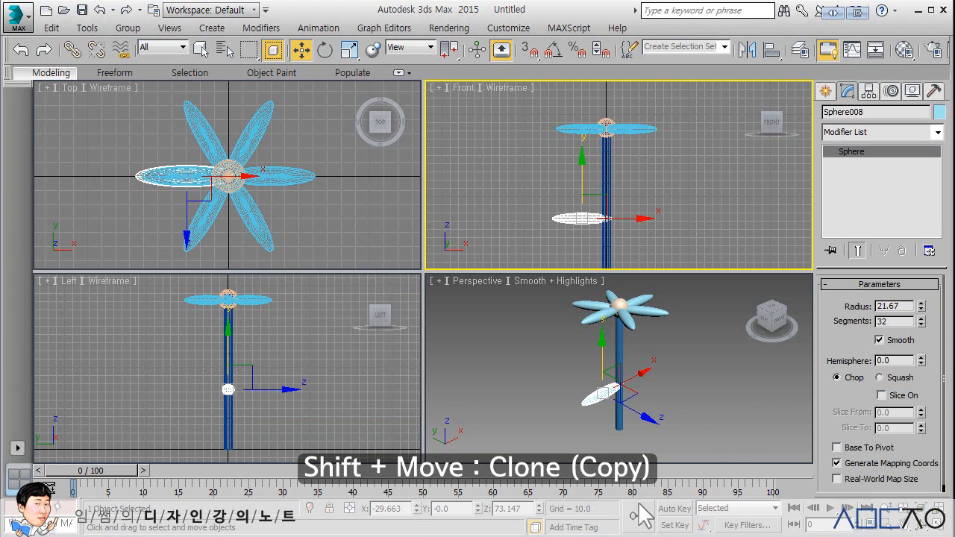
click(938, 509)
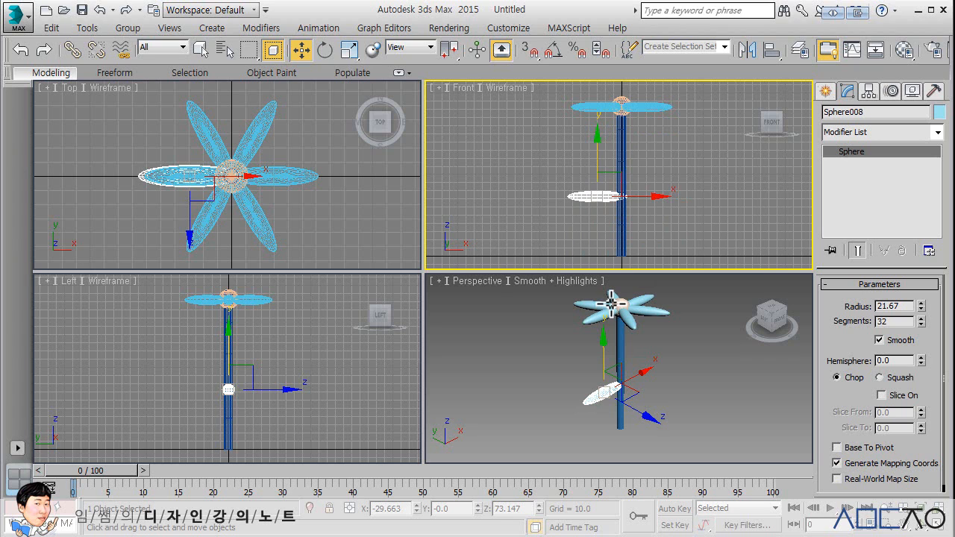
- Preview a three-count leaf array over 360 degrees about Z, using Cylinder001 coordinates and the transform coordinate center, without applying it
click(431, 47)
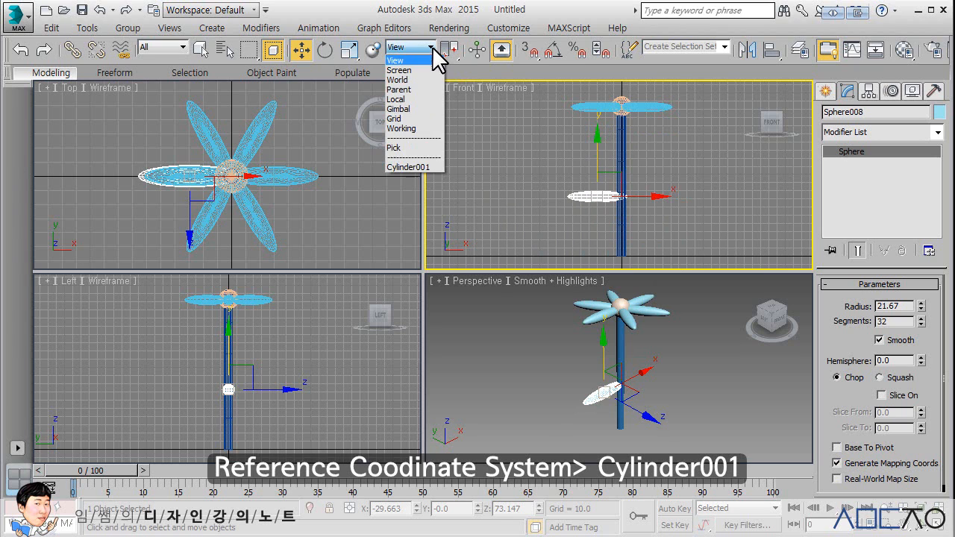
click(410, 167)
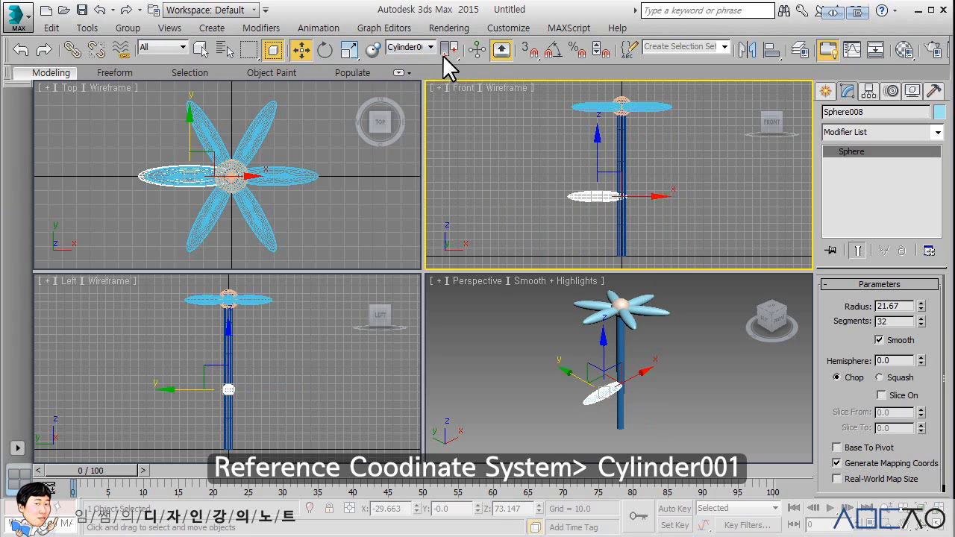
drag(445, 48, 444, 114)
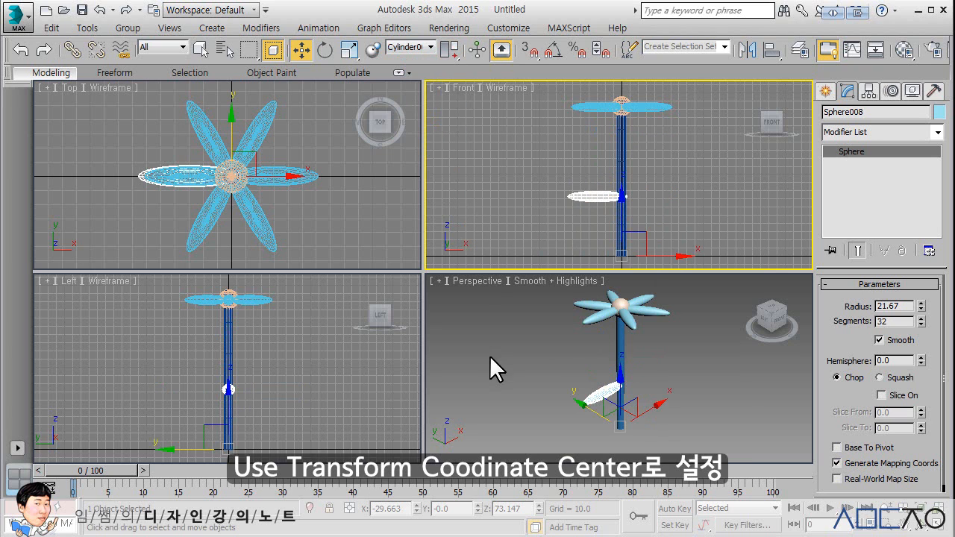
click(85, 28)
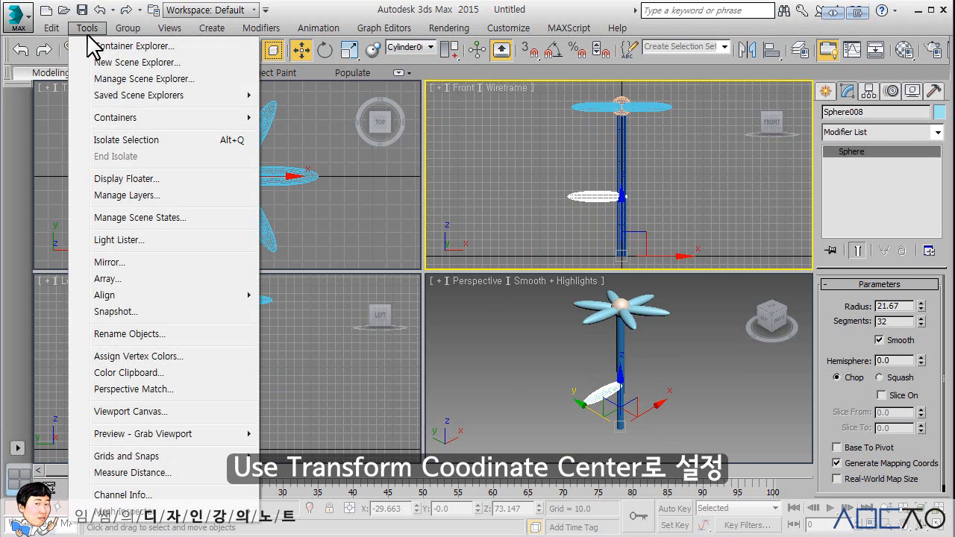
click(114, 279)
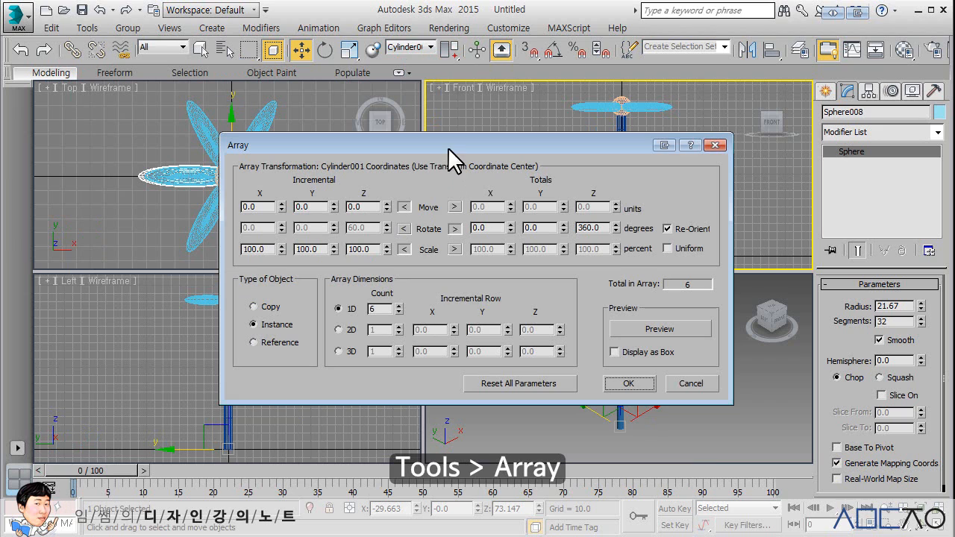
drag(448, 149, 316, 158)
double_click(249, 320)
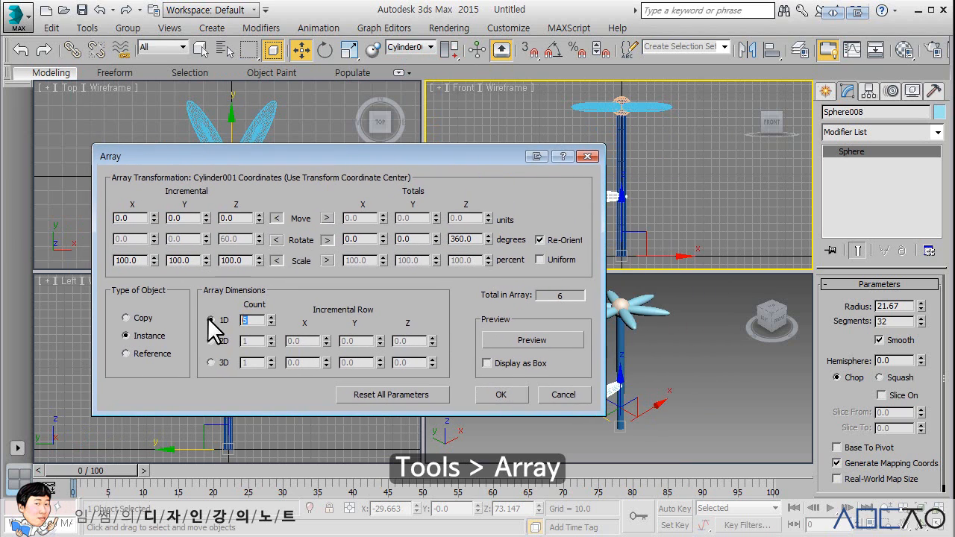
text(3)
click(510, 340)
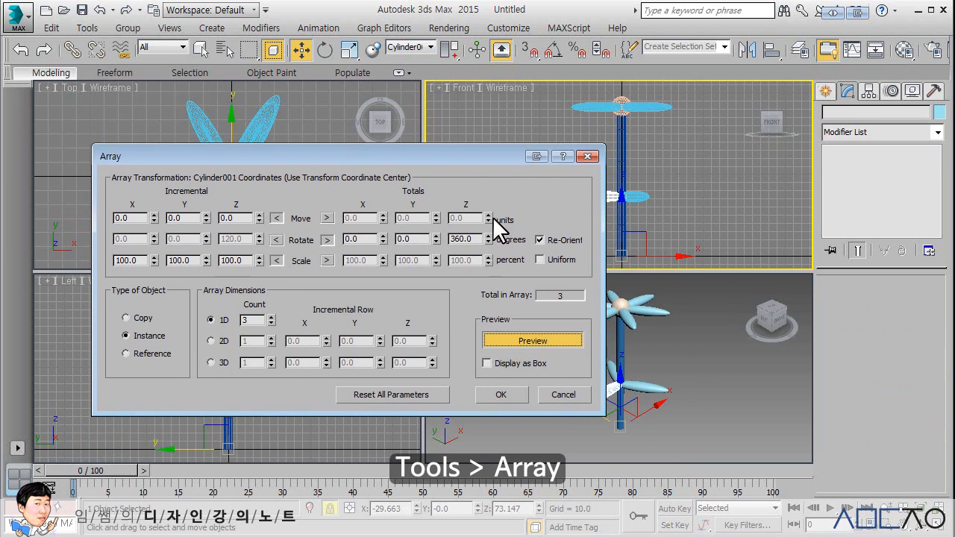
drag(464, 147, 385, 138)
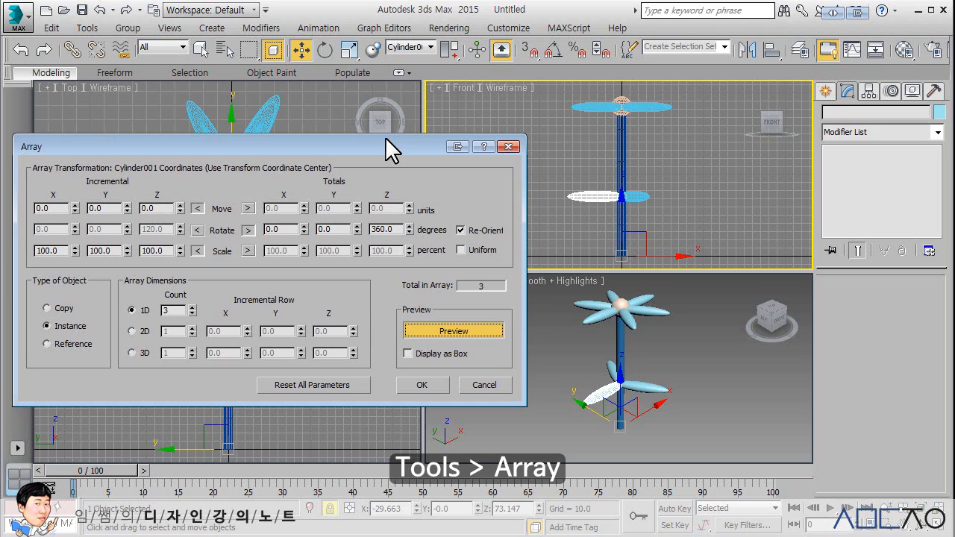
click(495, 385)
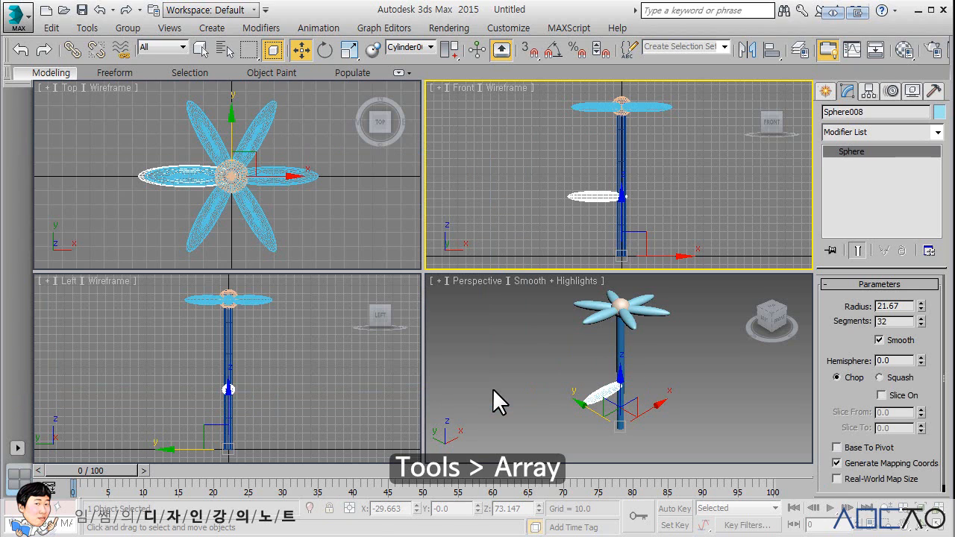
- Activate Rotate with Cylinder001 as the reference coordinate system and the transform coordinate center as the pivot
click(431, 47)
click(413, 167)
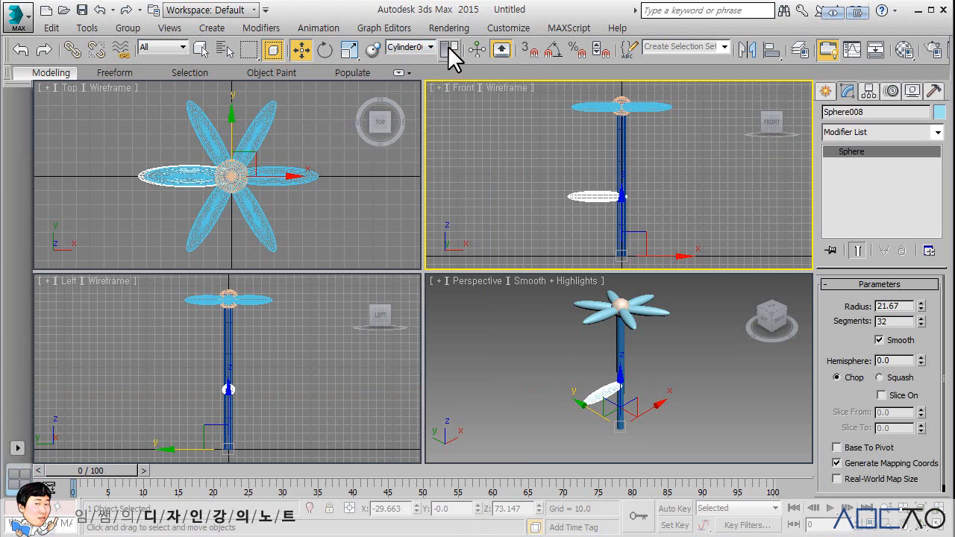
drag(447, 47, 448, 120)
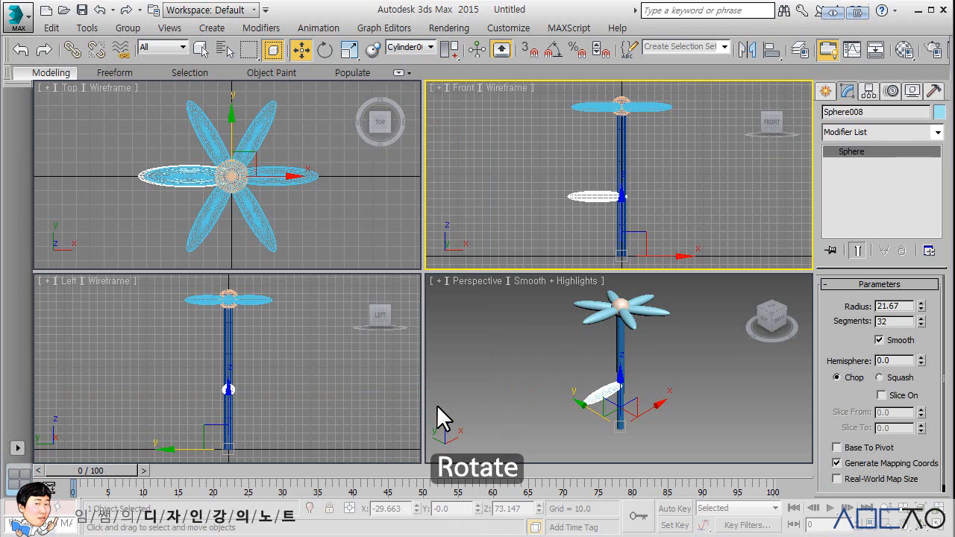
click(321, 50)
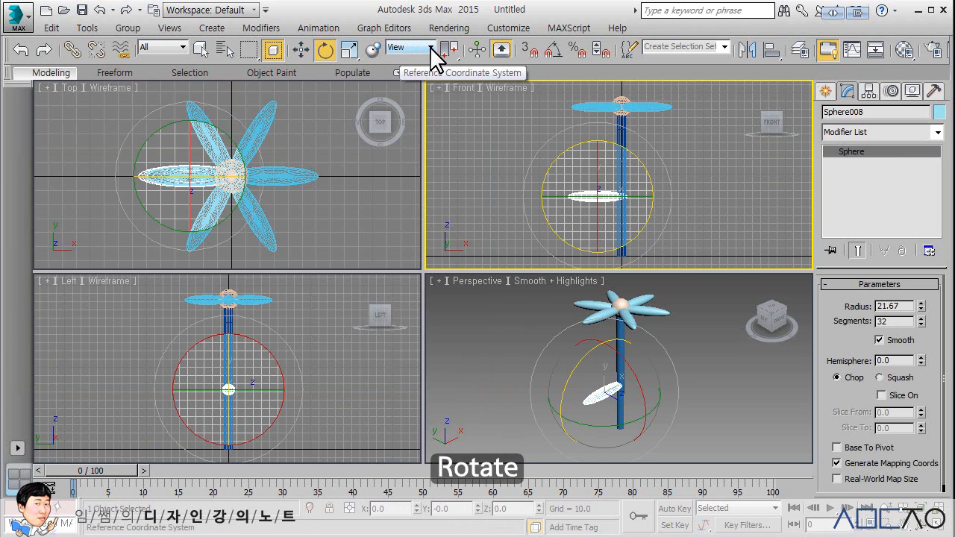
click(421, 47)
click(399, 165)
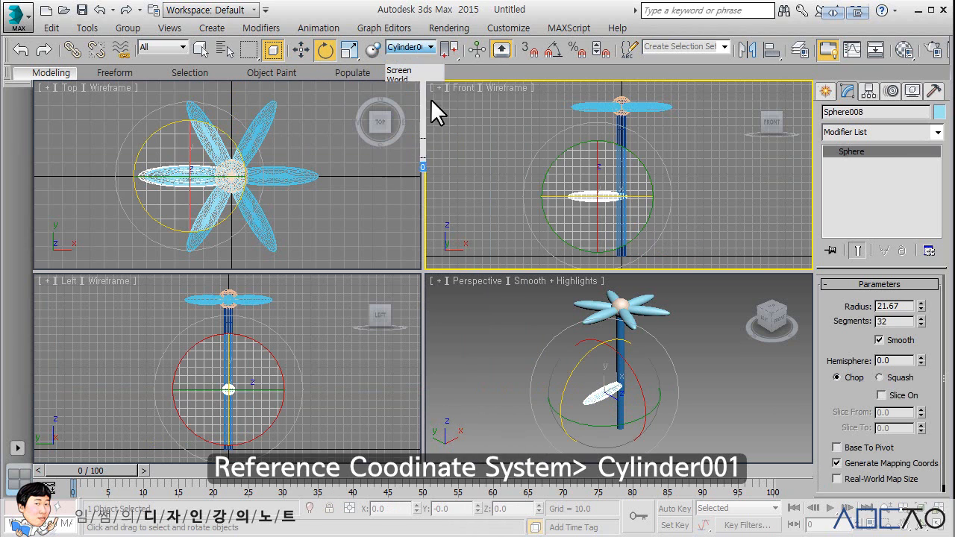
drag(445, 48, 448, 119)
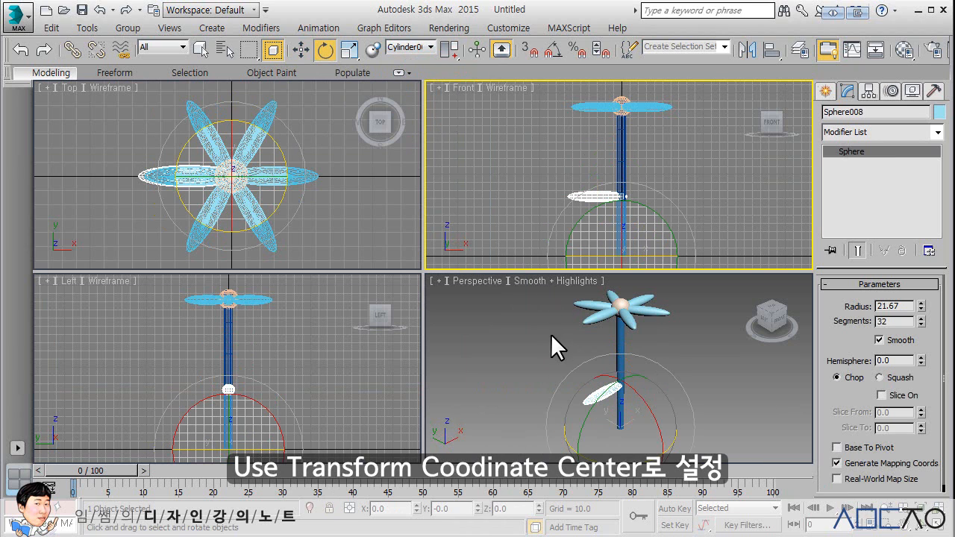
- Clone the leaf around the stem by rotating it about 99 degrees on the Z axis, making two instances
middle_drag(544, 234, 534, 179)
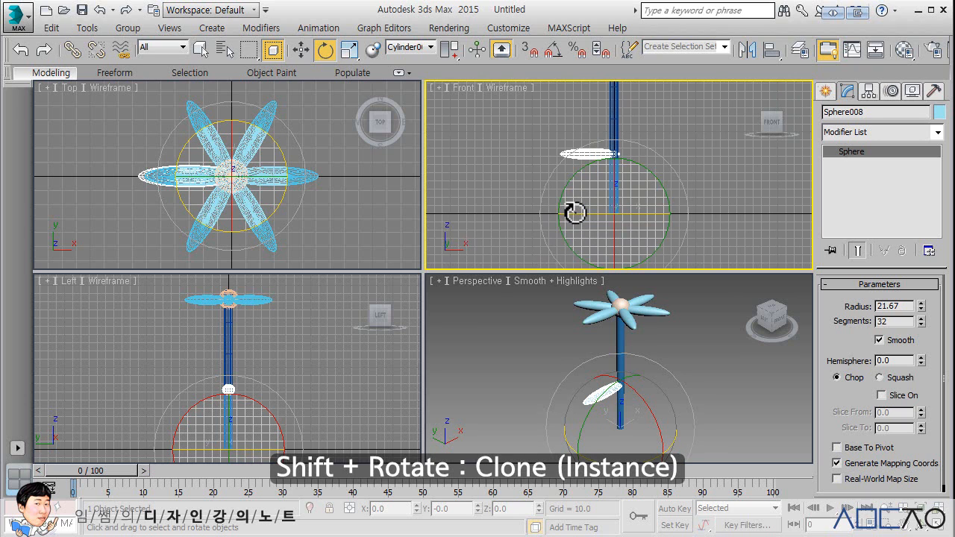
mouse_move(575, 212)
shift+mouse_down()
mouse_move(721, 217)
mouse_move(723, 226)
shift+mouse_up()
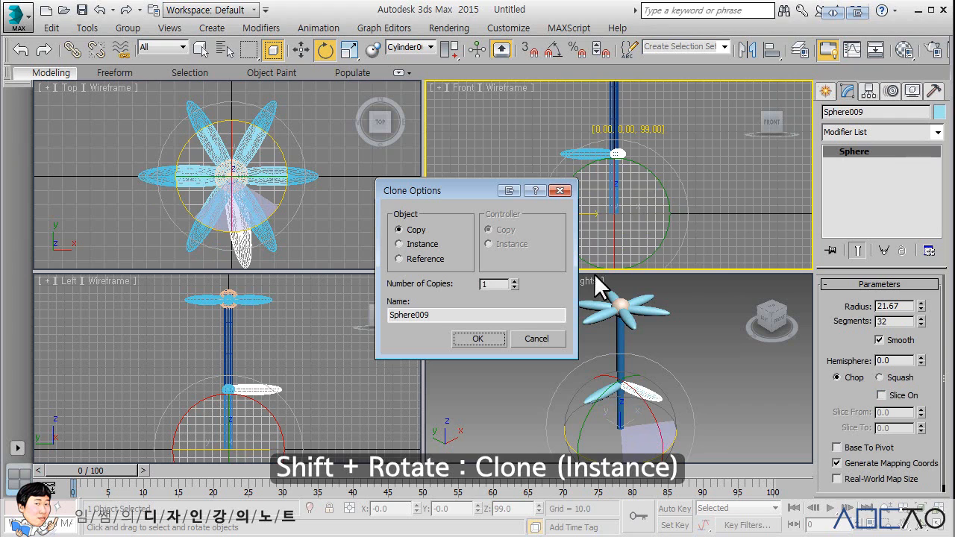
click(515, 282)
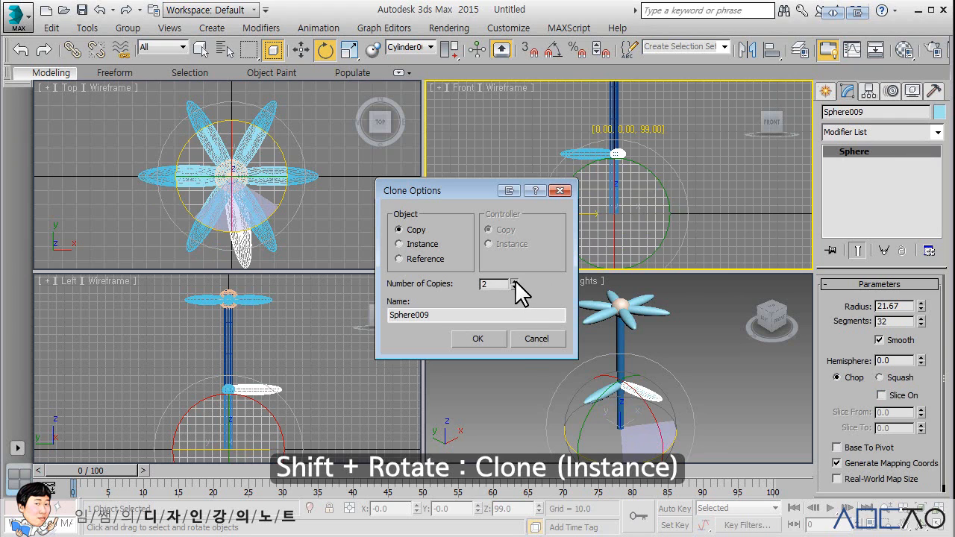
click(423, 245)
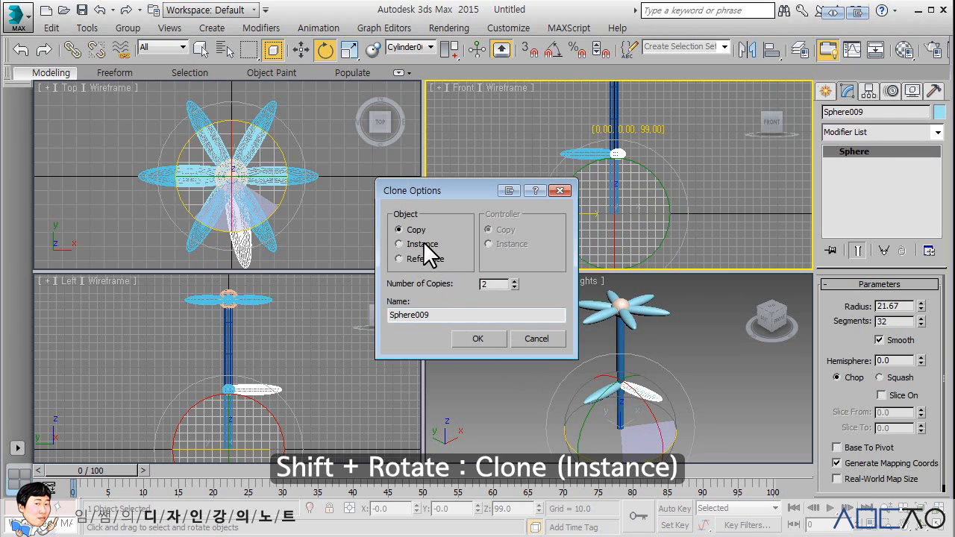
click(477, 339)
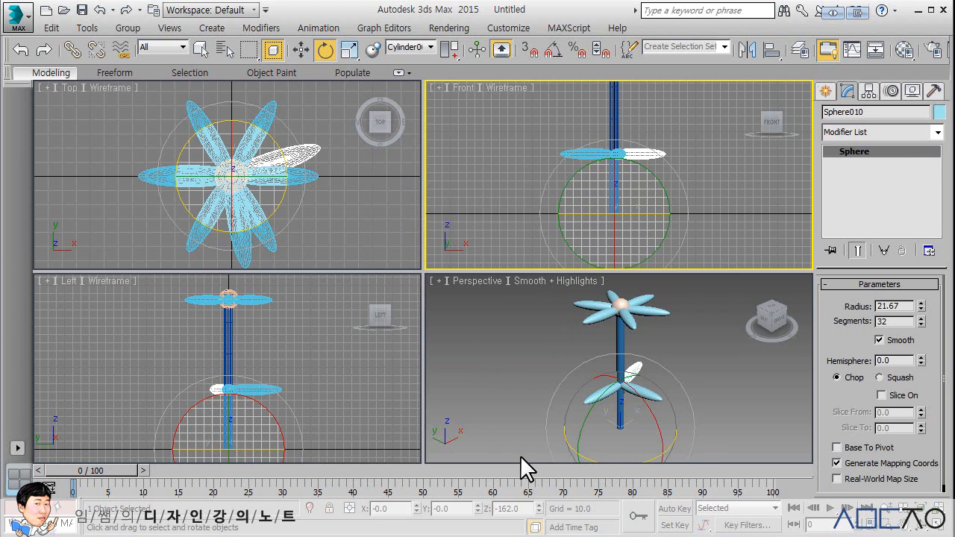
- Restore the View coordinate system for both the Rotate and Move tools, with Move using the pivot point center
click(429, 46)
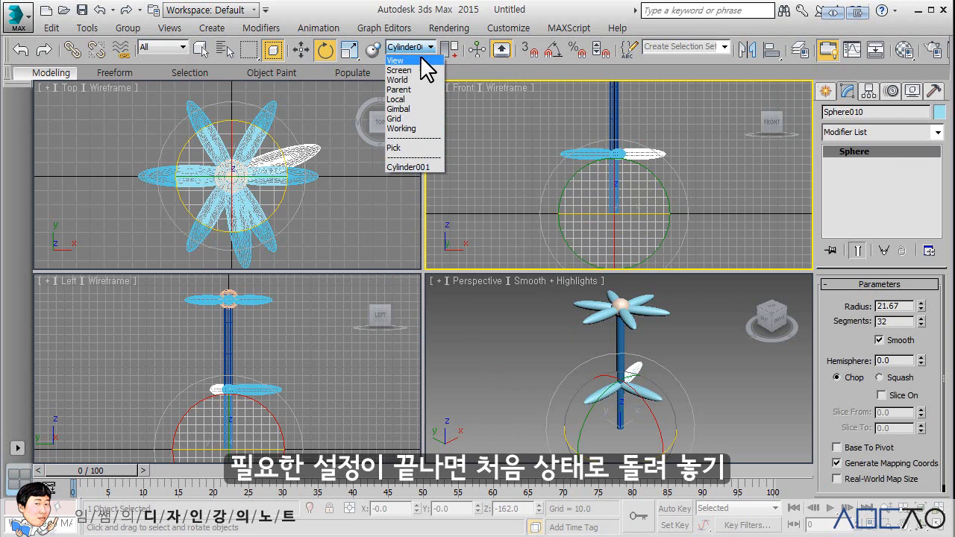
click(424, 64)
drag(448, 51, 449, 118)
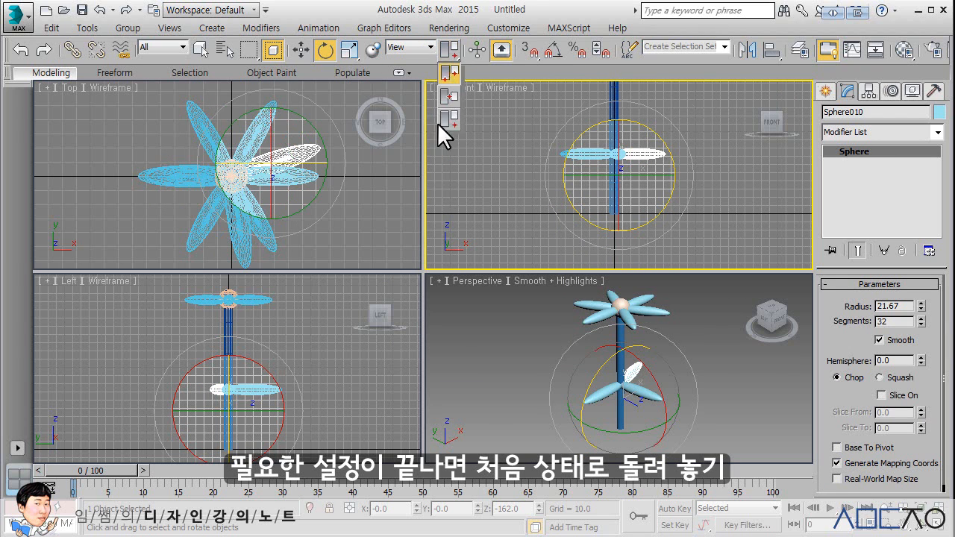
key(w)
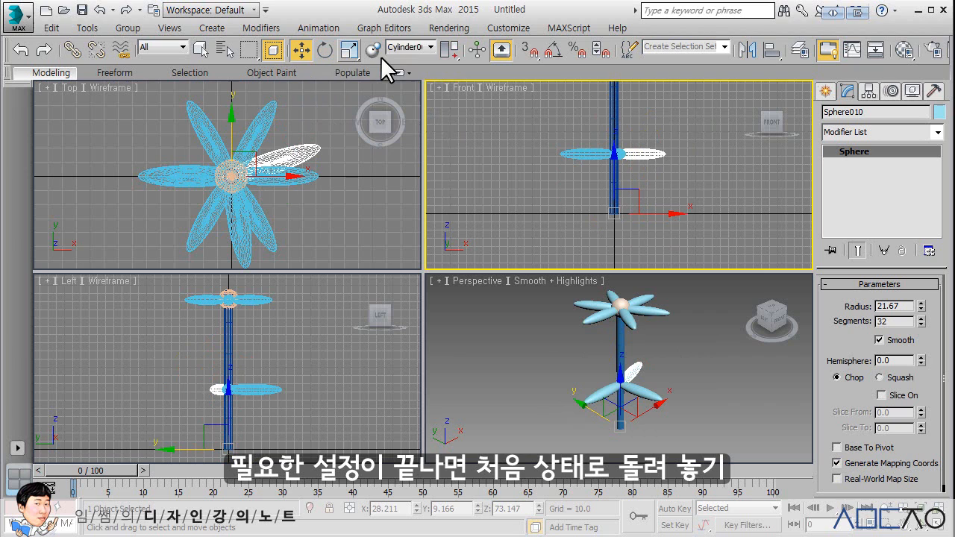
click(429, 48)
click(424, 64)
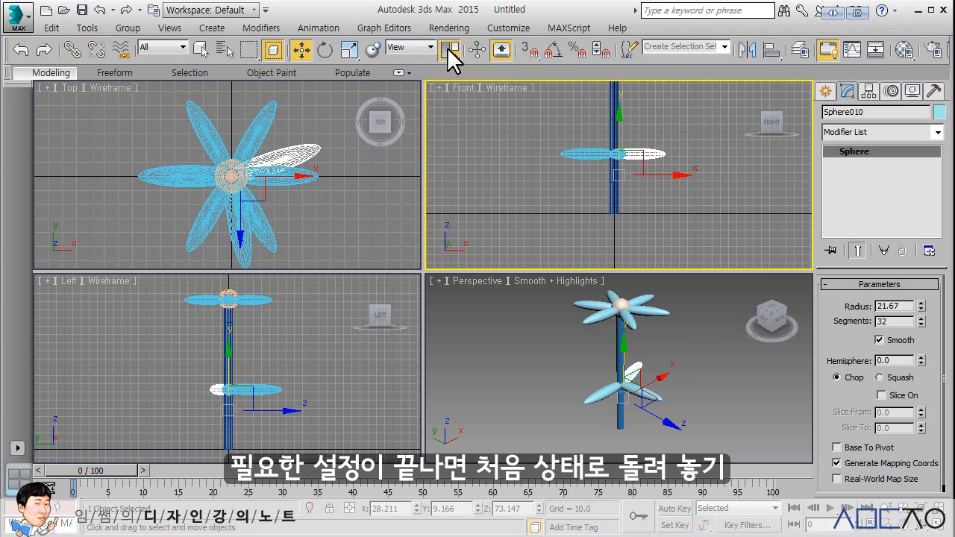
drag(447, 47, 451, 74)
- In the Front view, raise the leaf on the positive X side to about Z 109.7 and lower the front-facing leaf to about Z 44.1
middle_drag(531, 186, 598, 164)
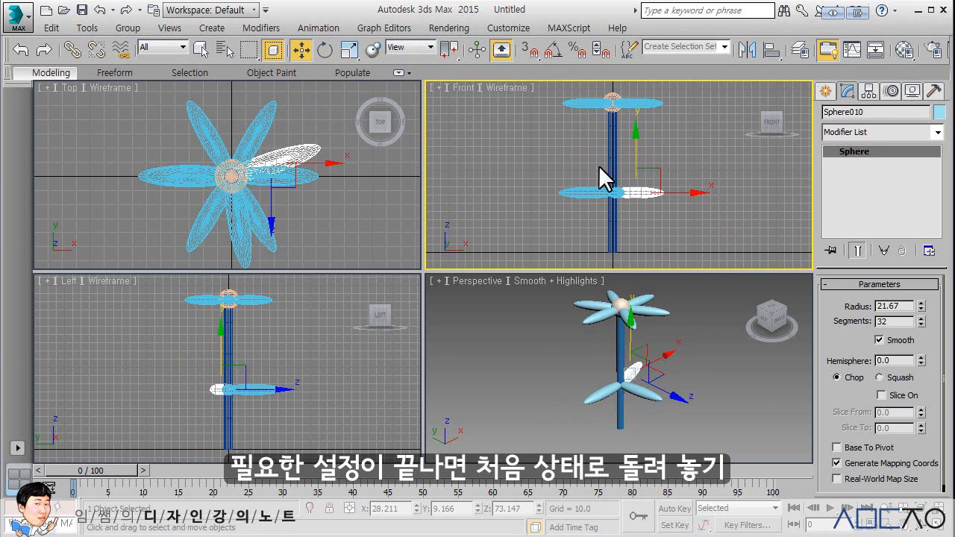
drag(635, 149, 635, 121)
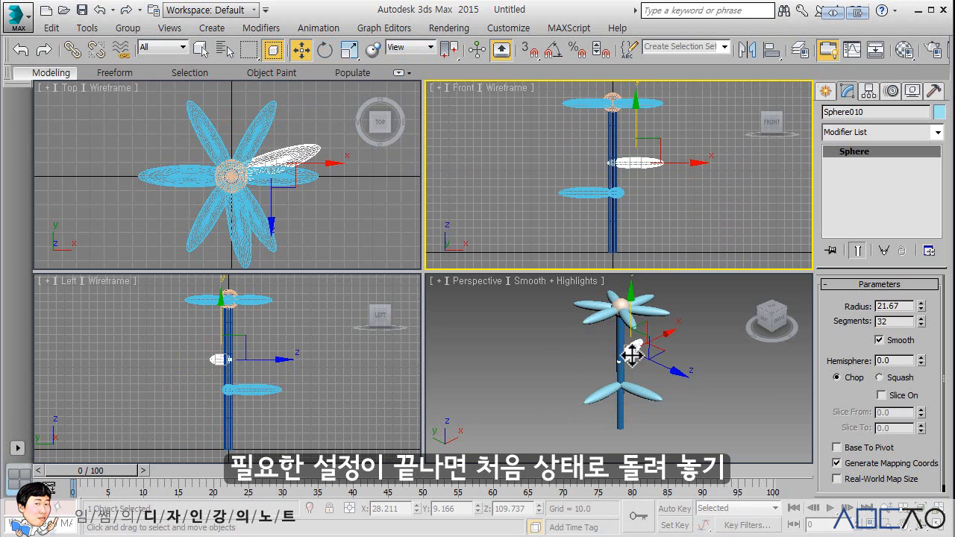
click(636, 384)
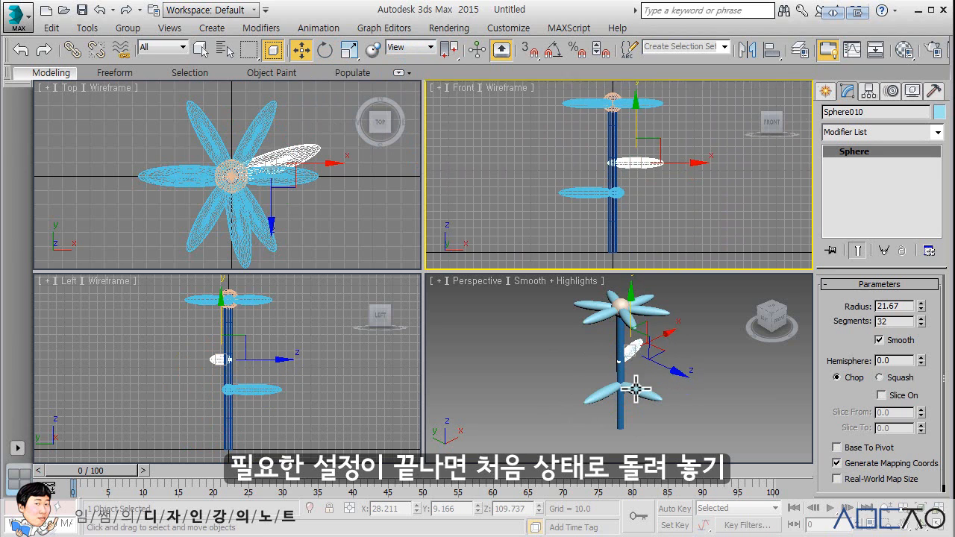
right_click(635, 156)
drag(619, 149, 618, 178)
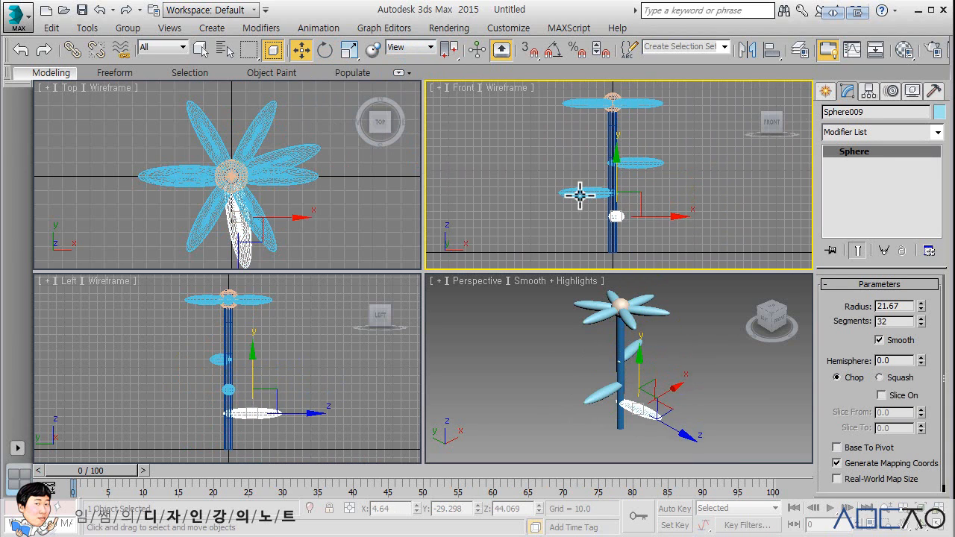
- Raise the leaf on the negative X side slightly, and raise the uppermost leaf to about Z 121.6
click(580, 195)
click(633, 158)
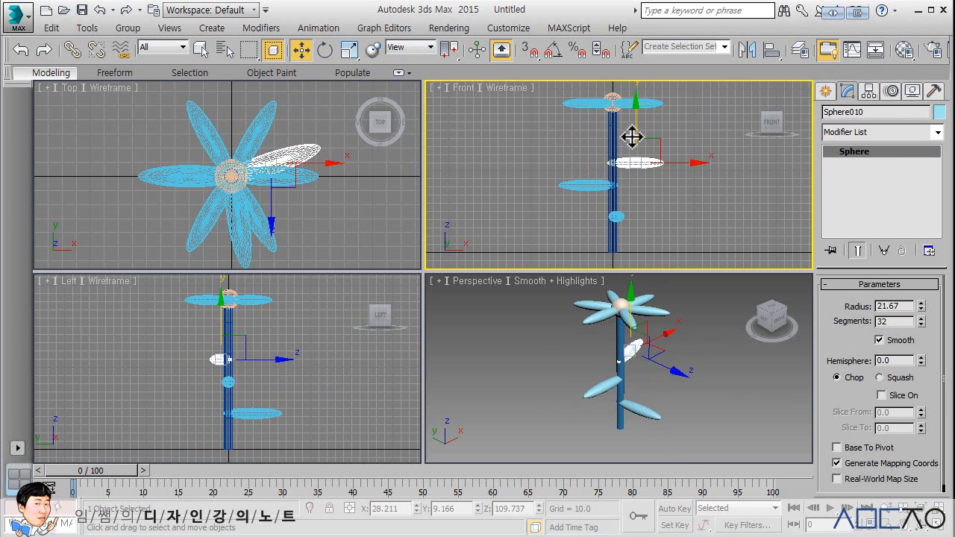
drag(633, 121, 633, 117)
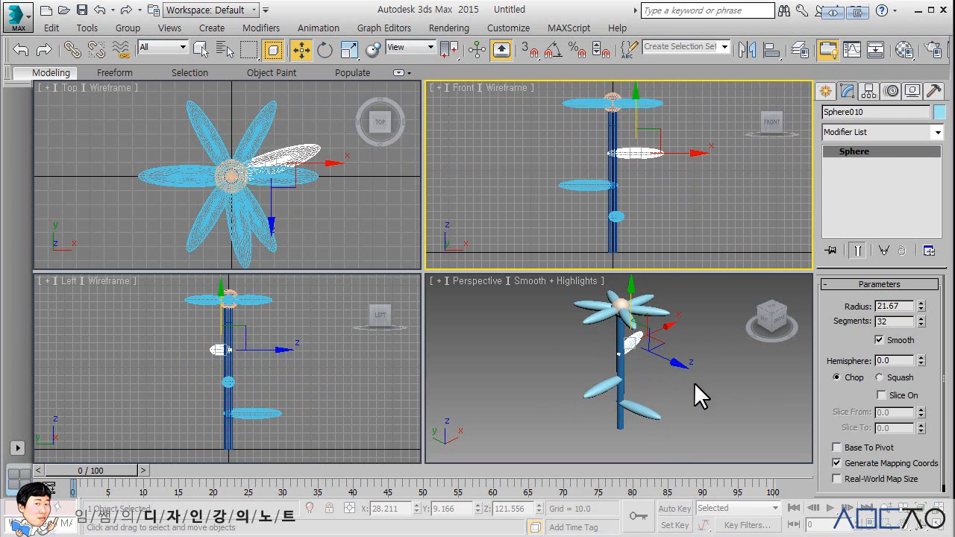
- Increase the shared radius of the instanced leaves to about 24.9, and save the scene as Flower.max
drag(922, 309, 923, 293)
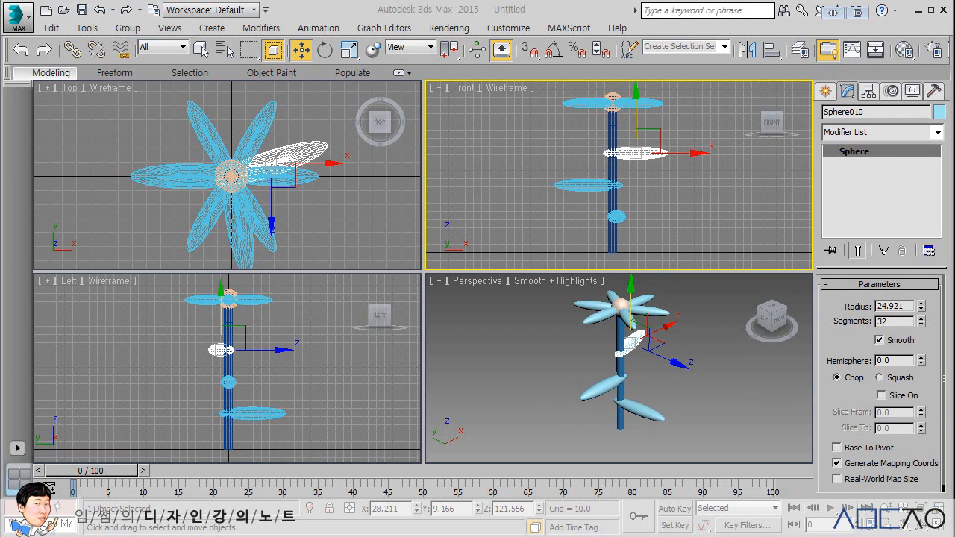
click(563, 400)
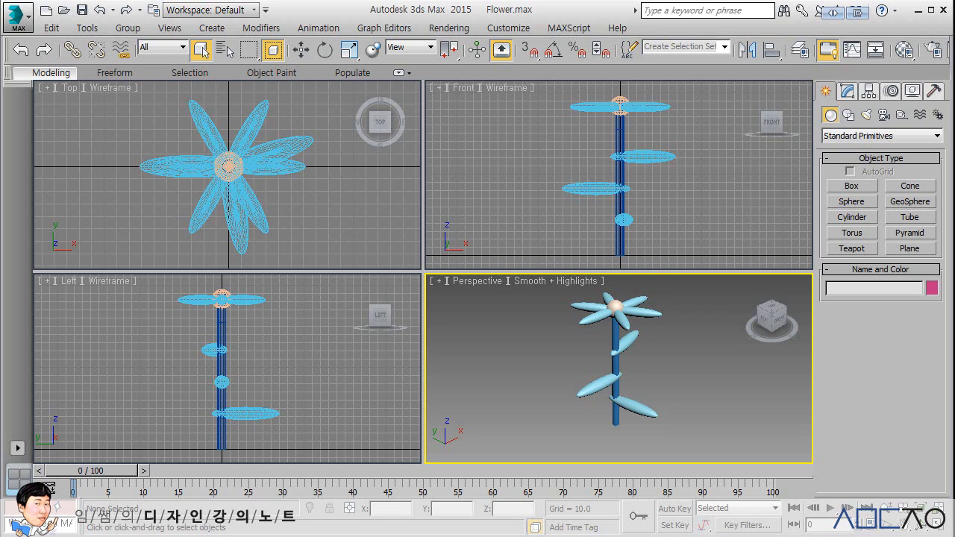
- Select all eleven flower objects, including the stem cylinder, and group them under the name Flower
middle_click(650, 207)
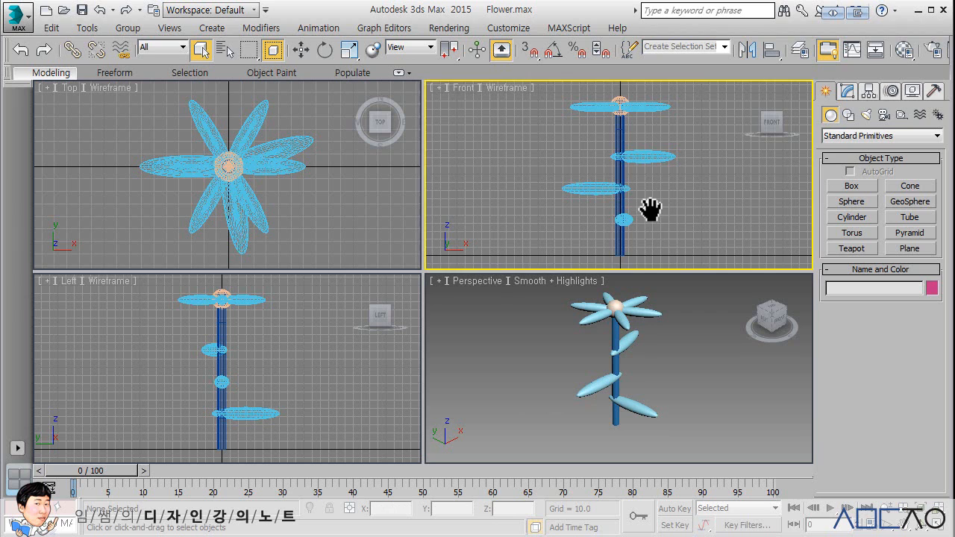
scroll(650, 216, down, 3)
drag(636, 192, 540, 106)
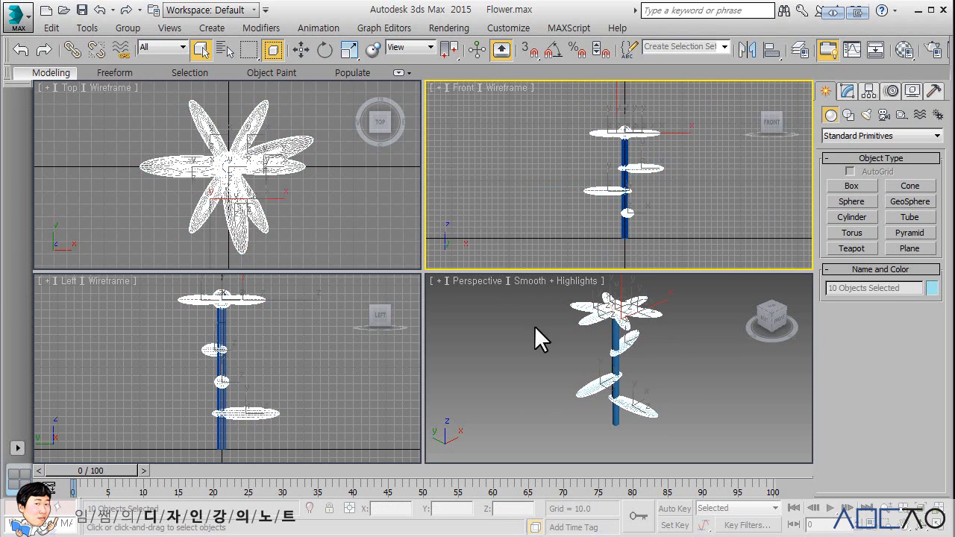
ctrl+click(622, 151)
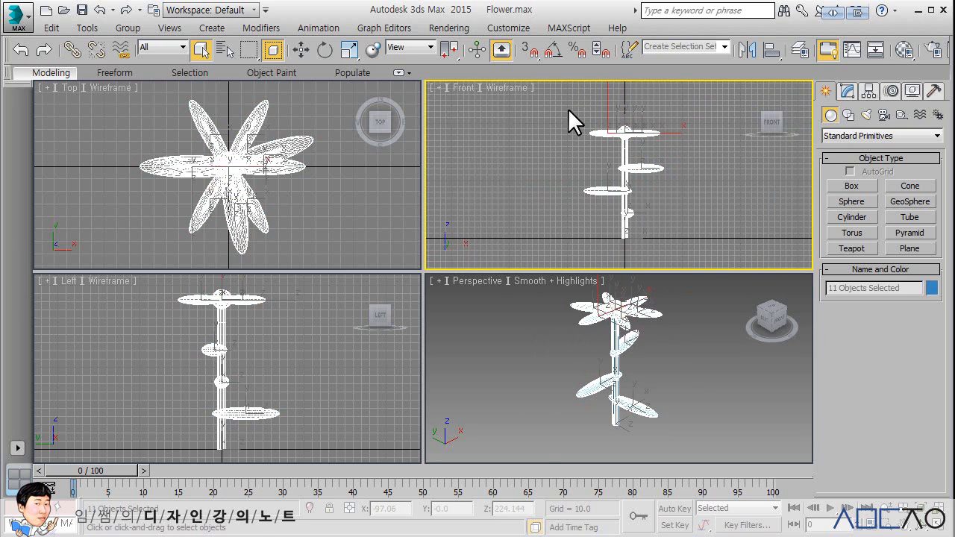
key(z)
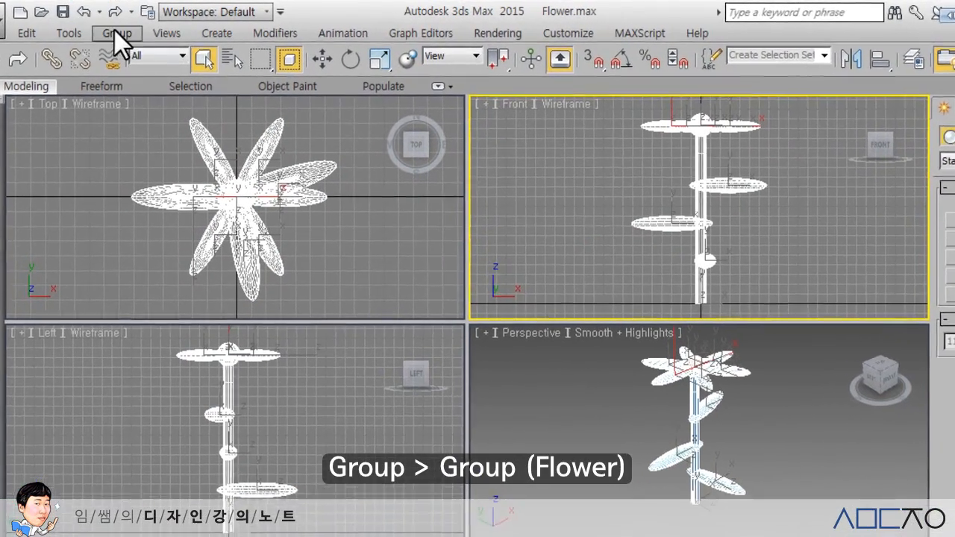
click(127, 28)
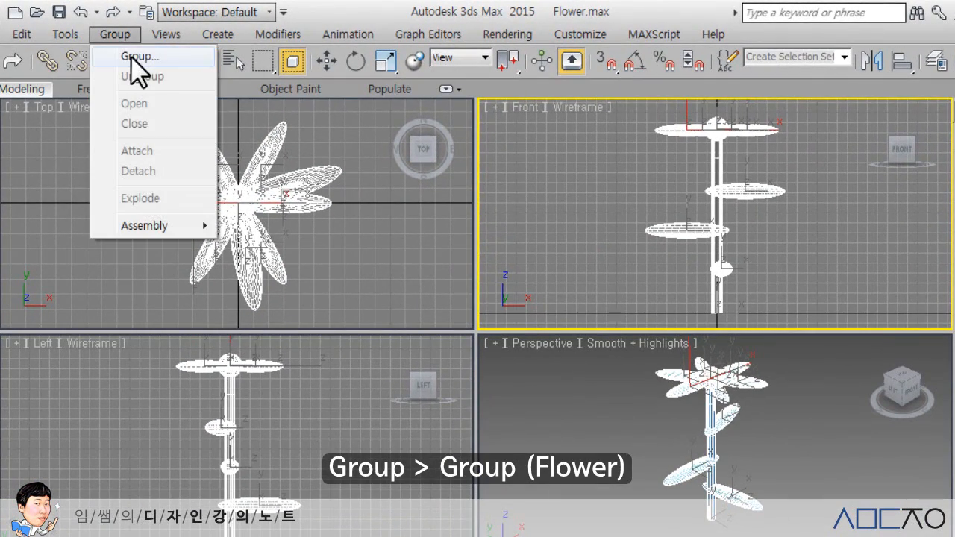
click(131, 56)
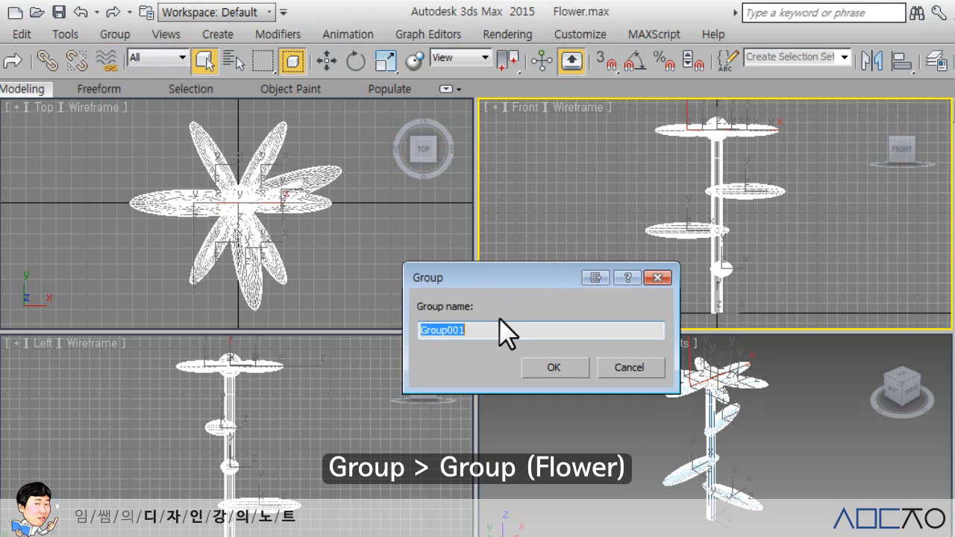
text(Flower)
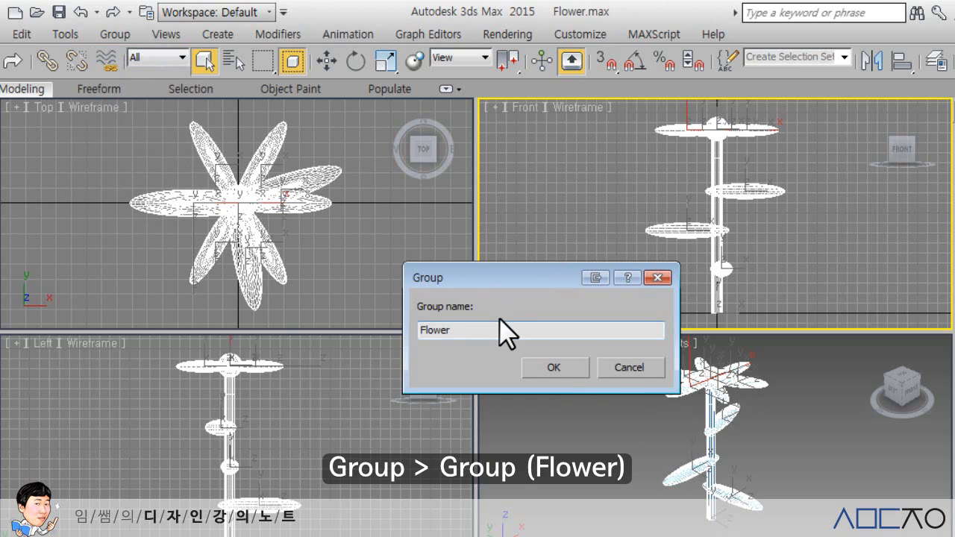
click(544, 366)
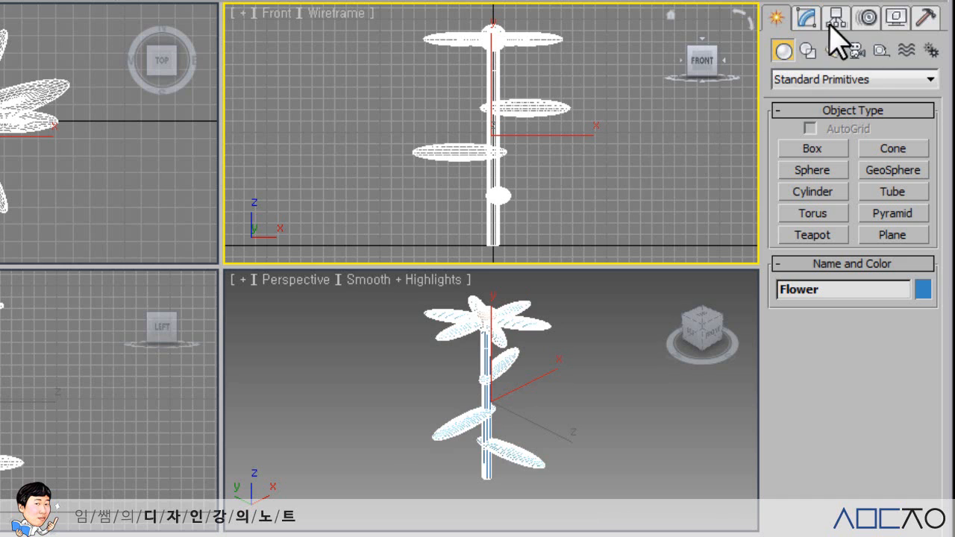
- Apply a Bend modifier to the Flower group with a bend angle of 104 on the Z axis
click(806, 17)
click(932, 75)
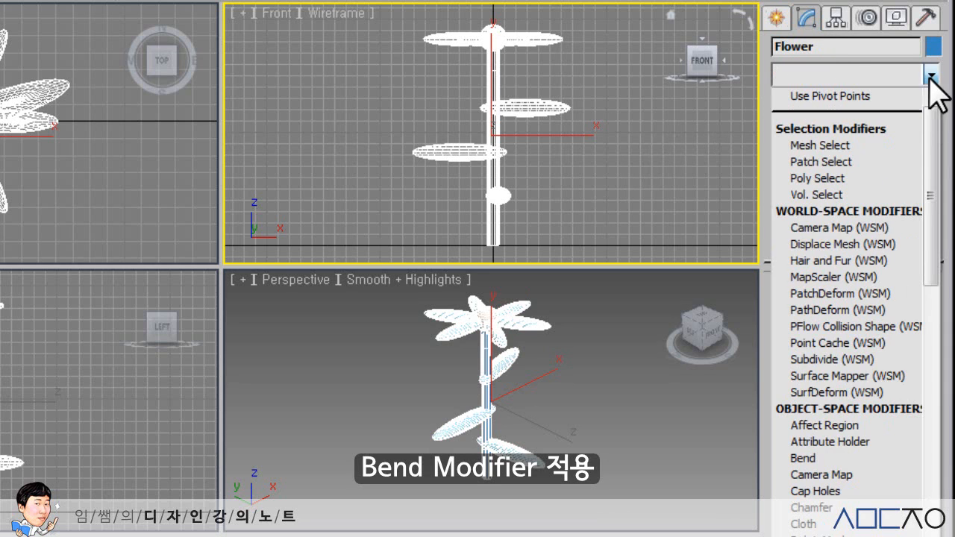
click(836, 458)
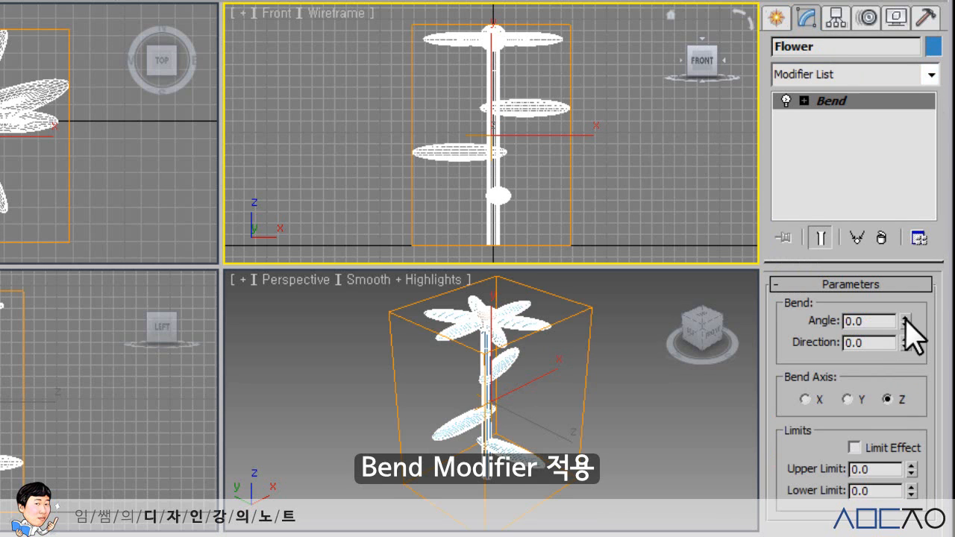
drag(906, 322, 899, 104)
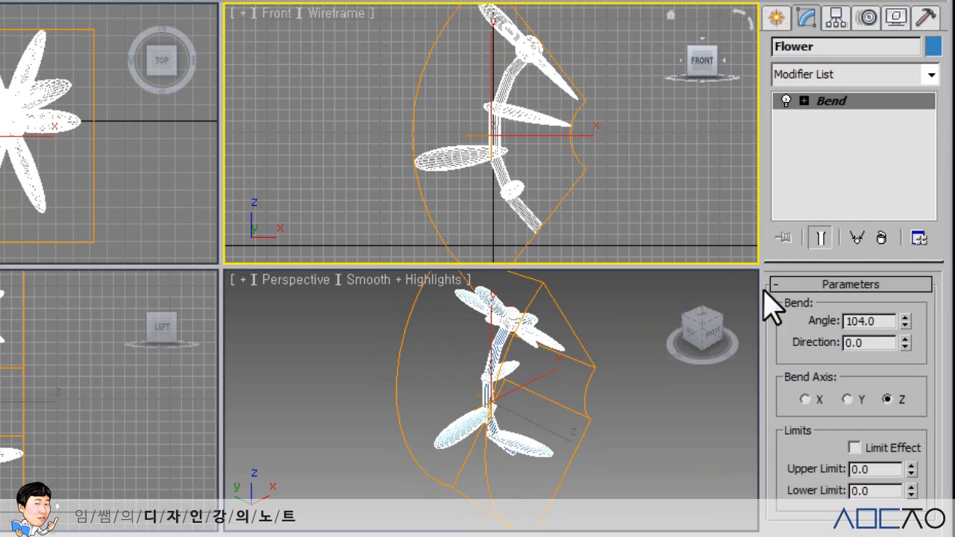
- Turn on the Bend modifier's Limit Effect and set its upper limit to about 132.88
alt+middle_drag(625, 424, 568, 420)
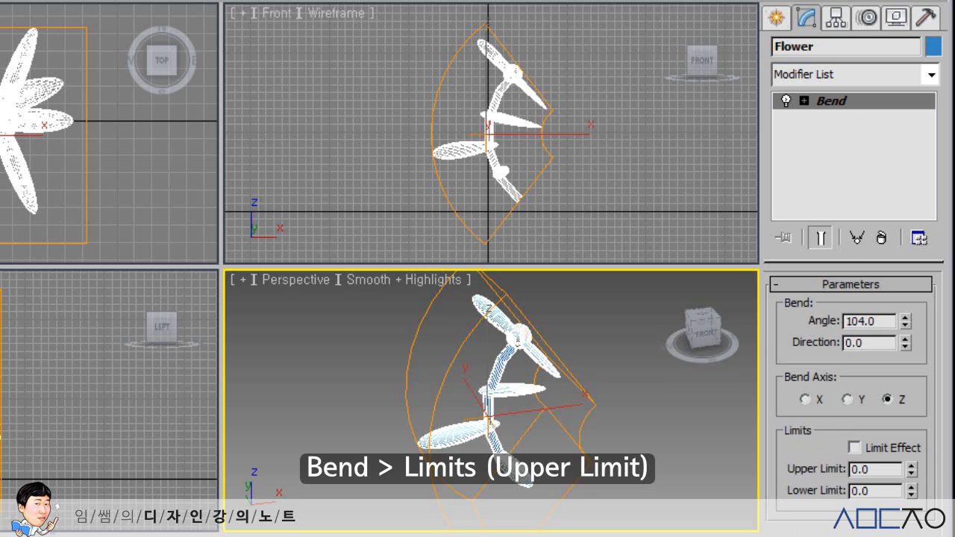
click(855, 447)
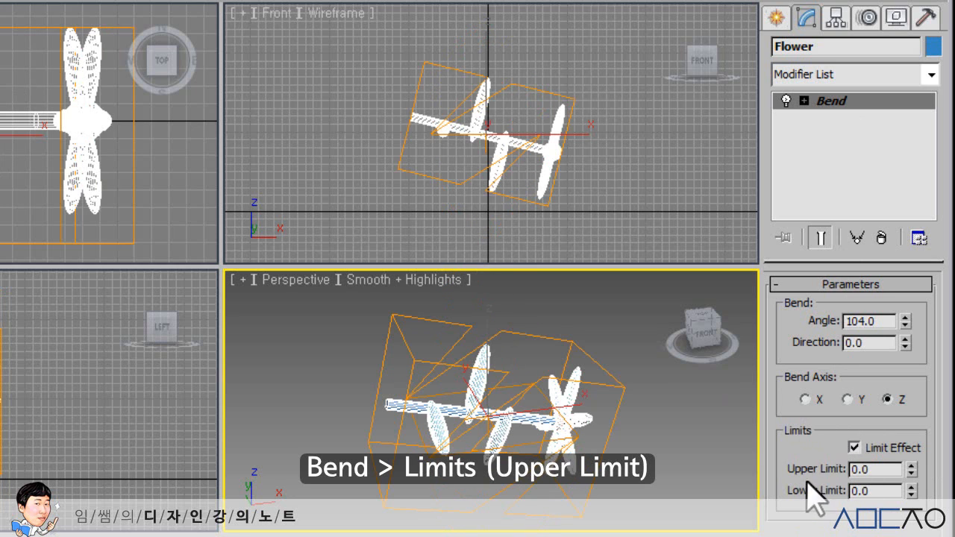
click(912, 467)
drag(912, 469, 910, 15)
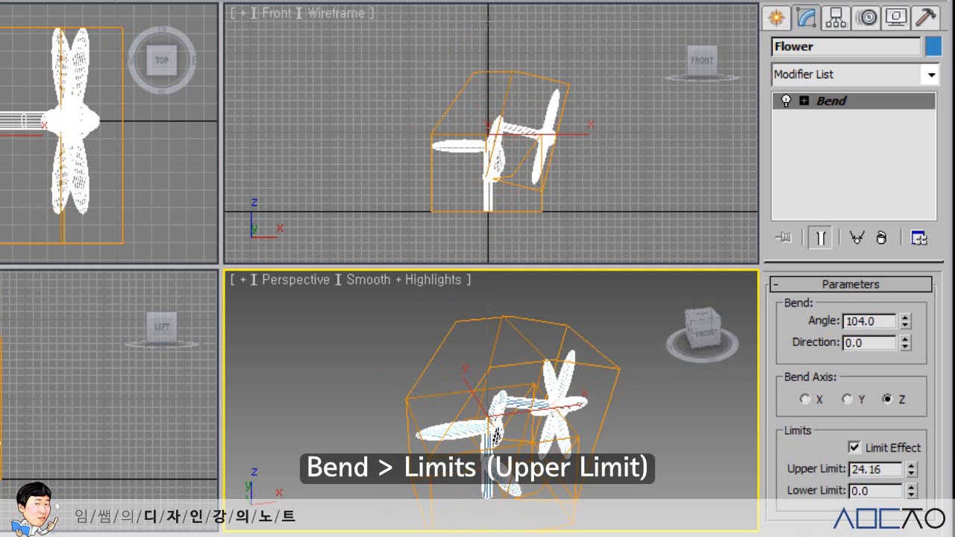
drag(912, 468, 912, 224)
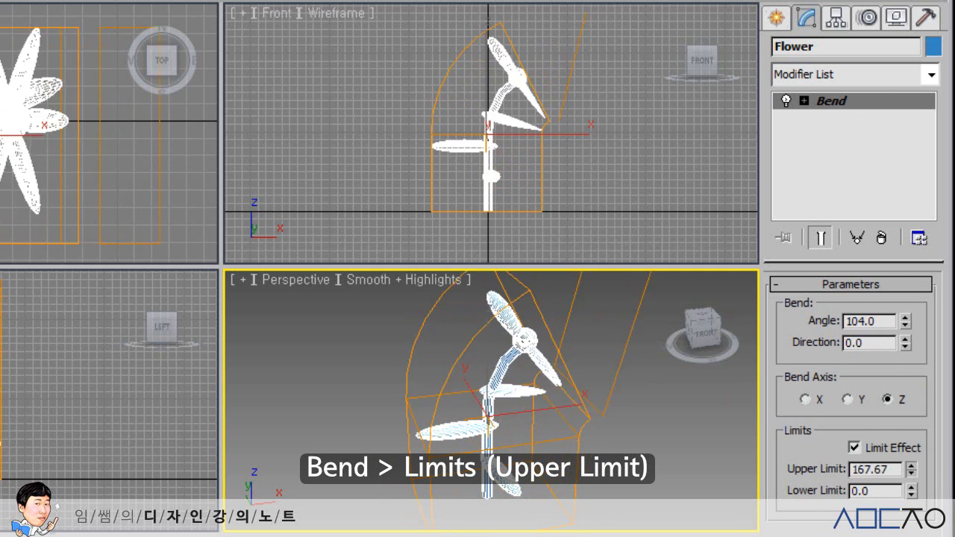
drag(896, 1, 884, 8)
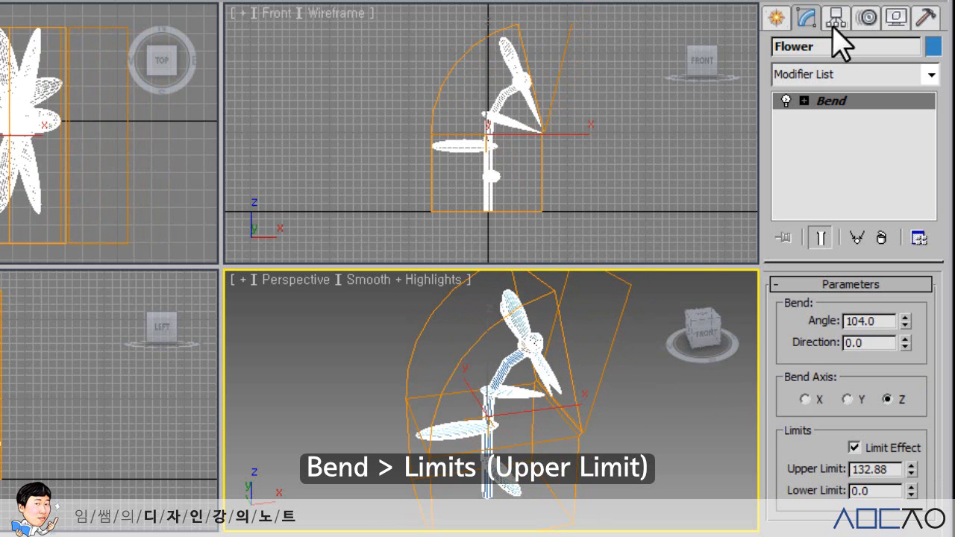
- Deselect the group and examine the bent flower from several angles in the Perspective view
alt+middle_drag(559, 367, 420, 337)
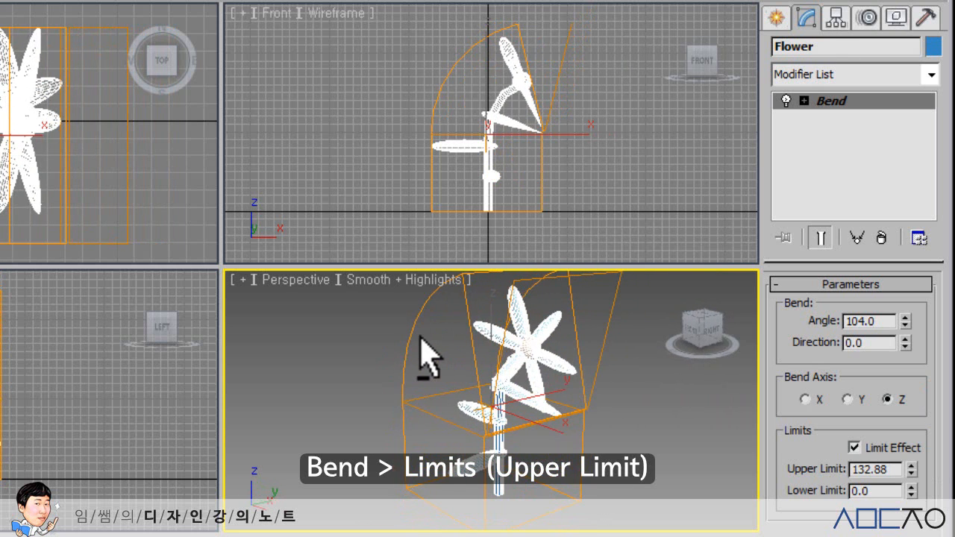
click(356, 359)
alt+middle_drag(366, 366, 431, 365)
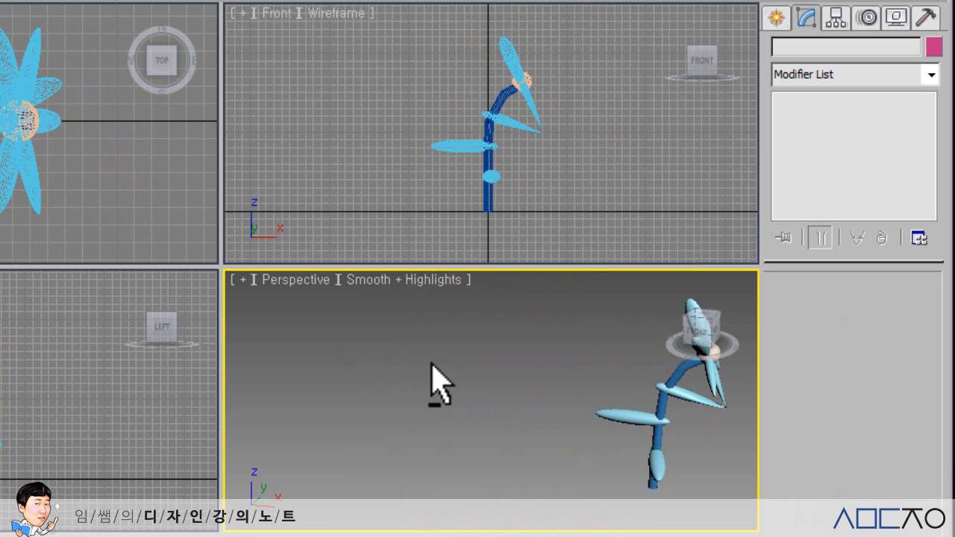
key(ctrl+shift+z)
mouse_move(560, 422)
alt+middle_down()
mouse_move(622, 410)
mouse_move(550, 410)
mouse_move(574, 411)
alt+middle_up()
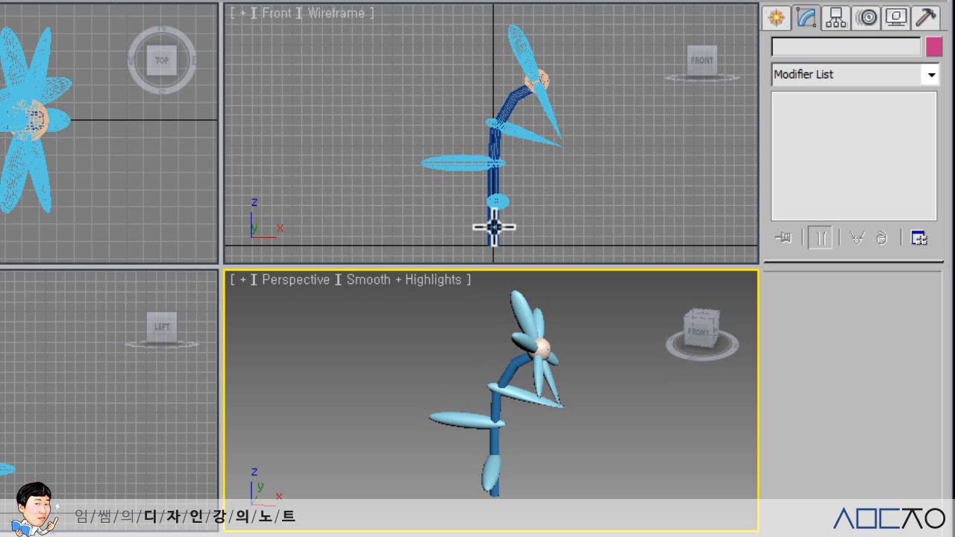
click(508, 103)
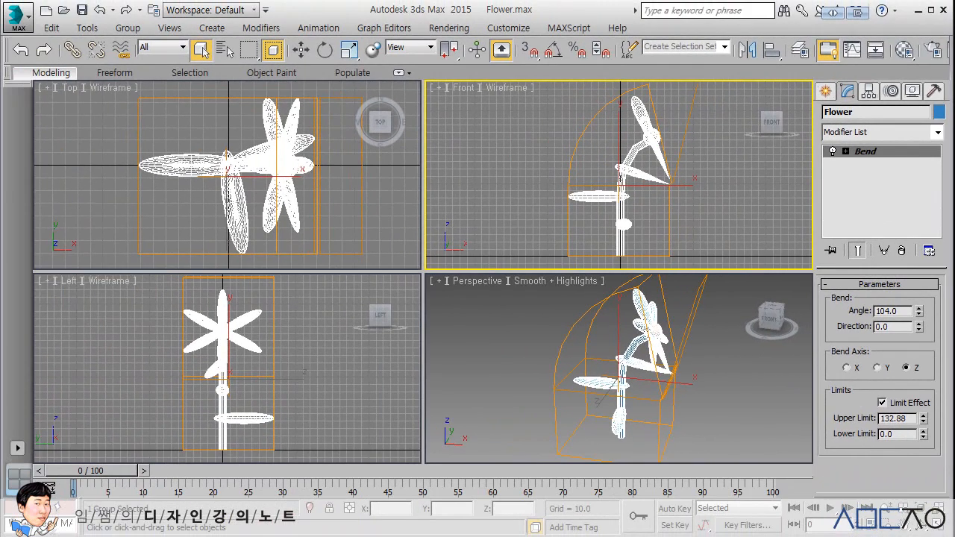
click(126, 28)
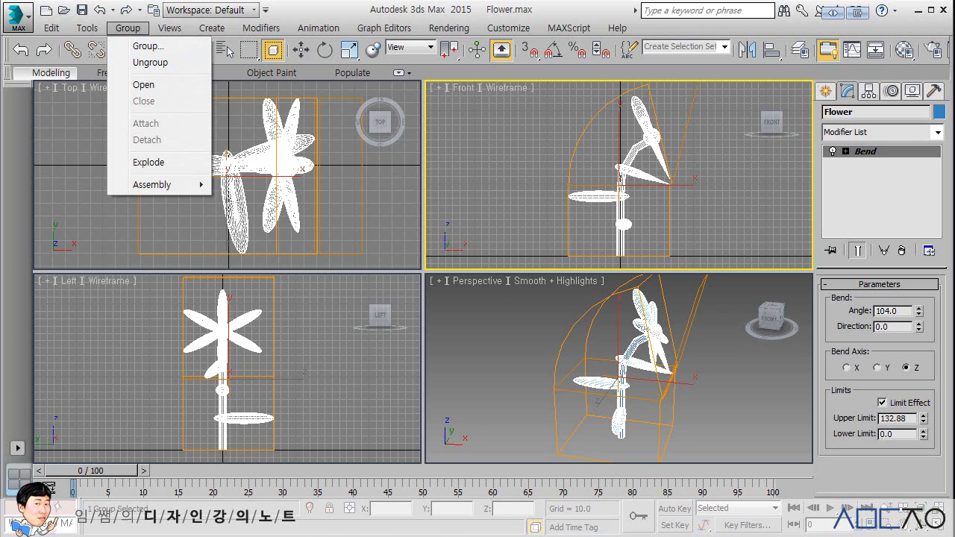
click(313, 343)
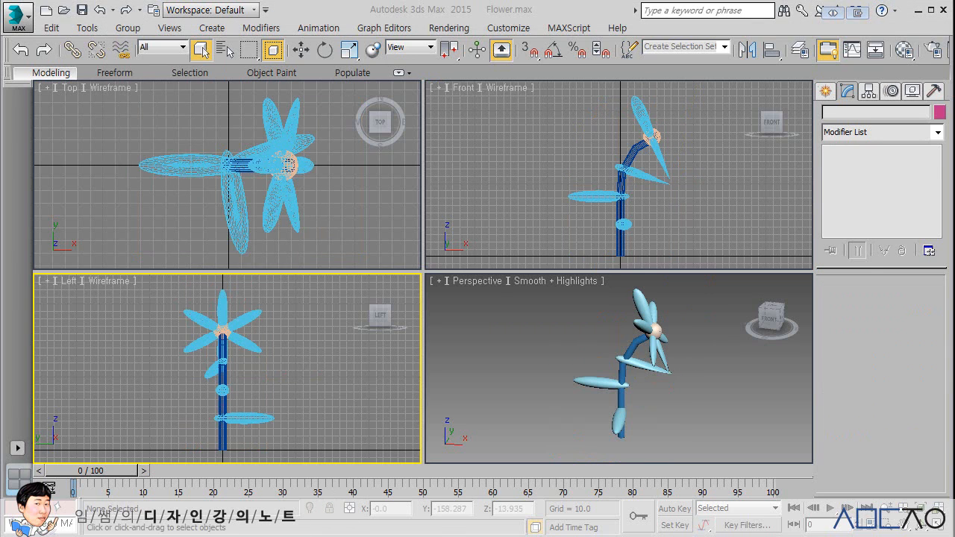
click(621, 387)
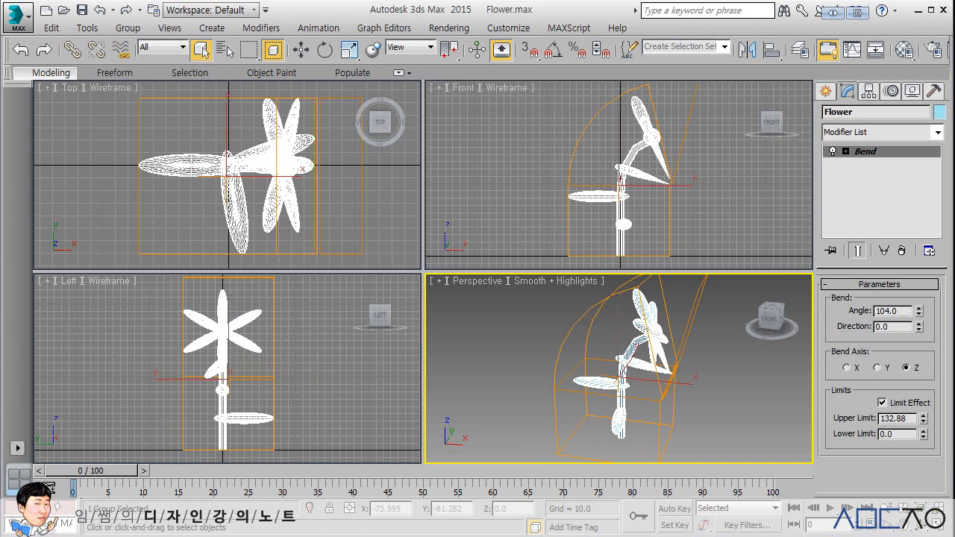
click(486, 438)
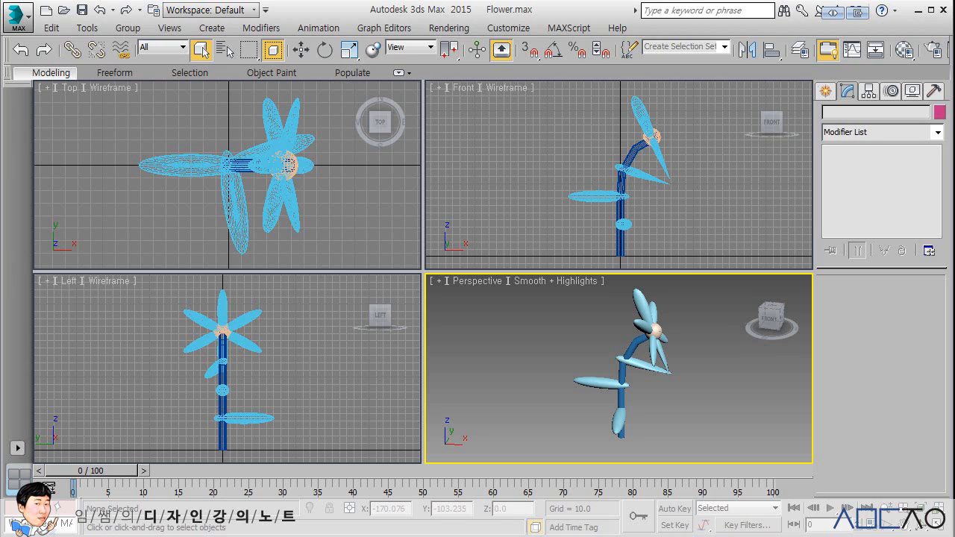
click(128, 29)
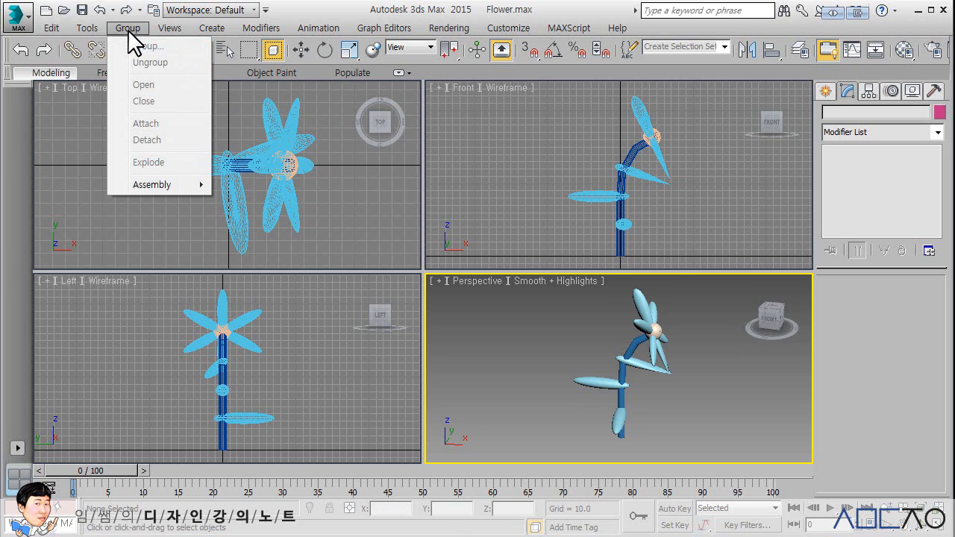
- Open the Flower group and set the stem cylinder's height segments to 58
click(281, 179)
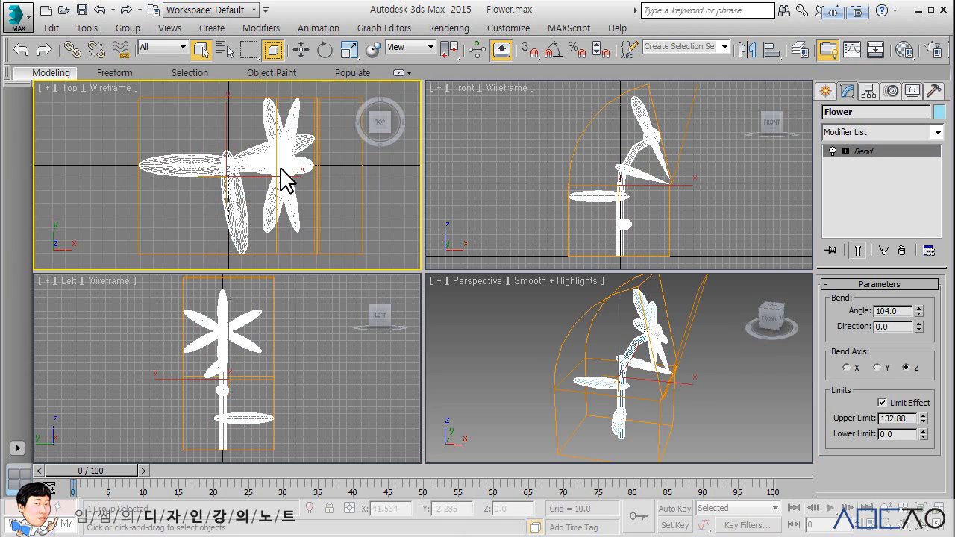
click(126, 27)
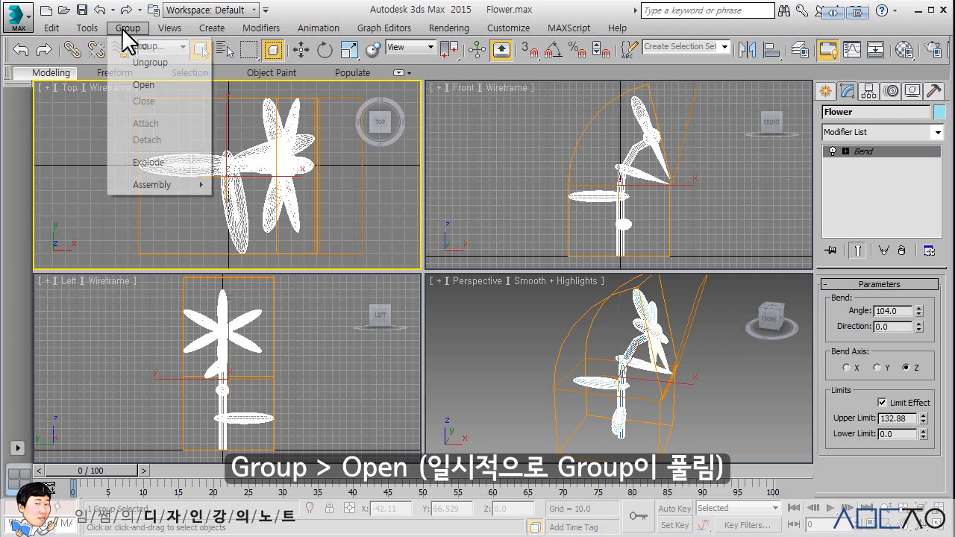
click(144, 86)
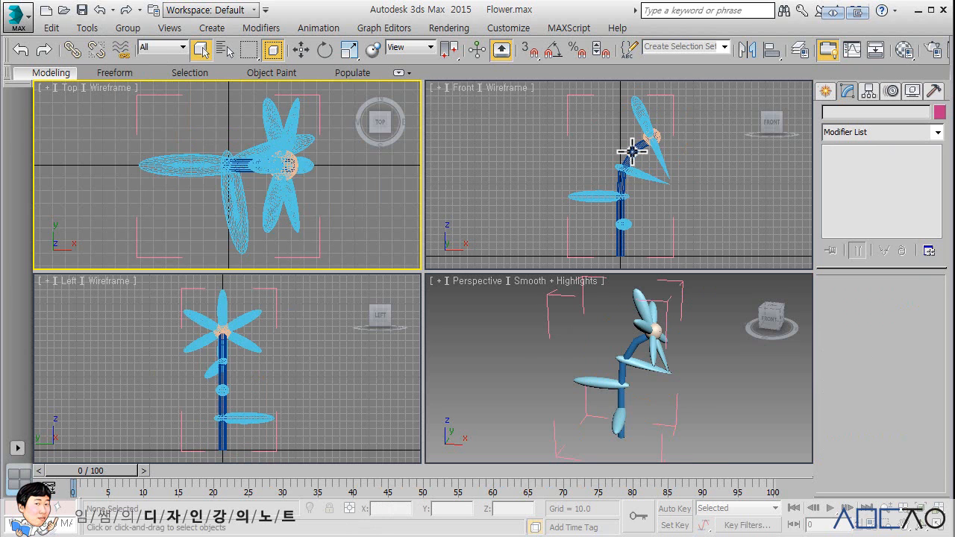
click(632, 150)
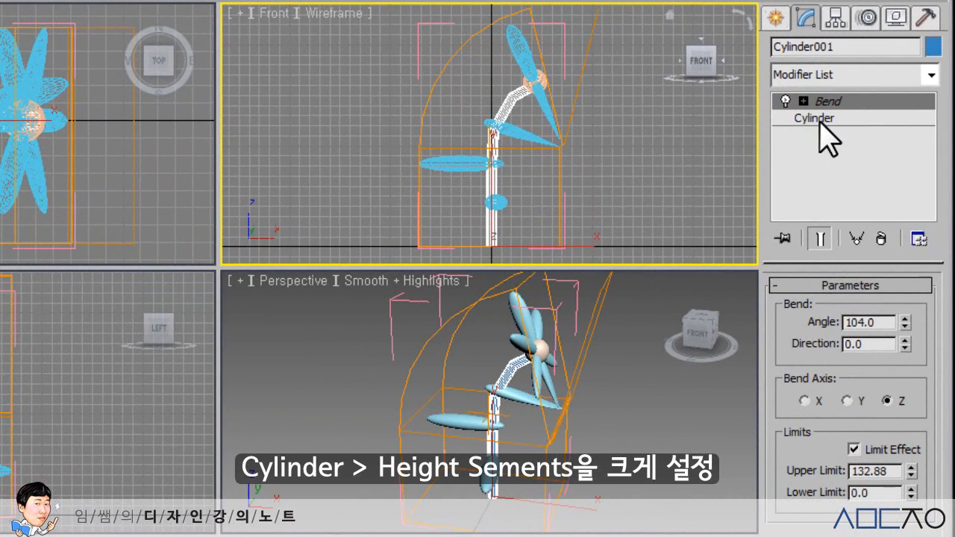
click(817, 123)
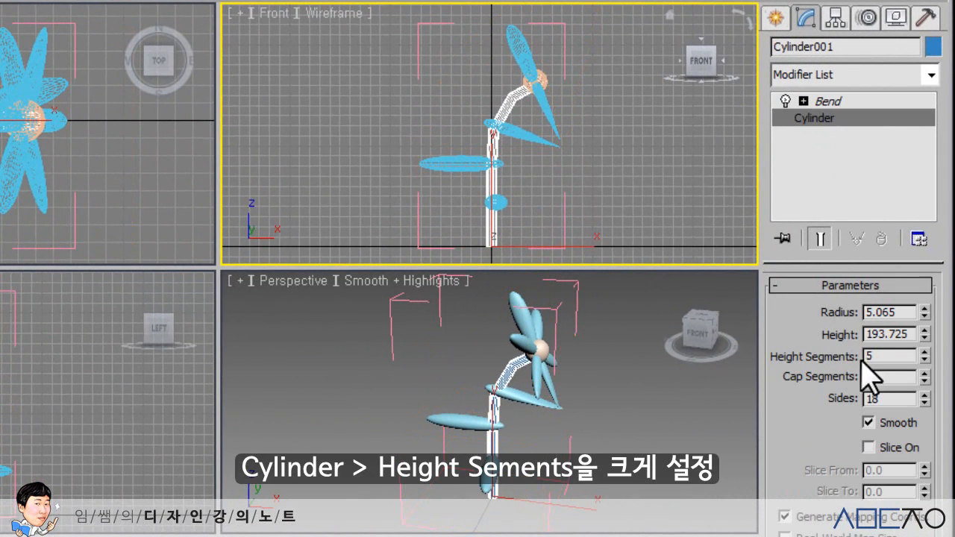
drag(925, 356, 925, 142)
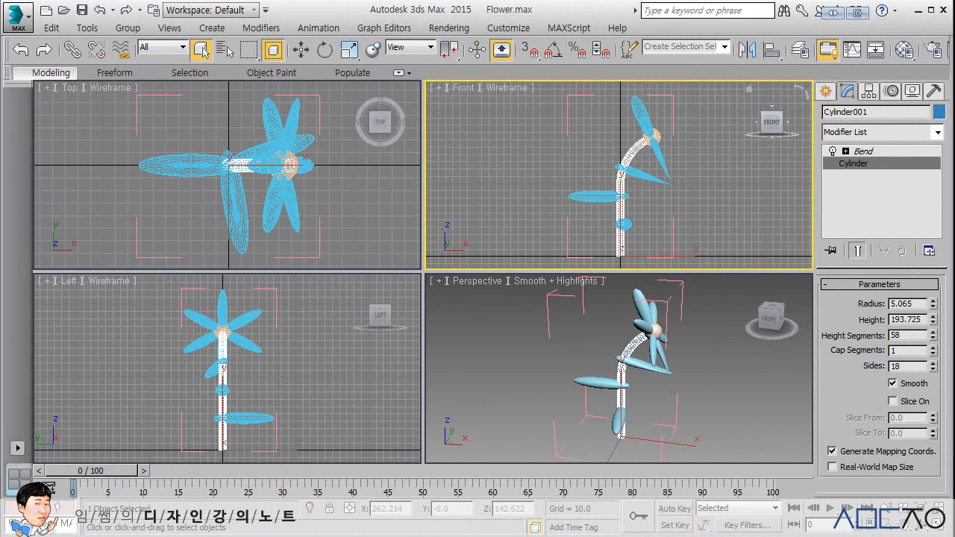
- Try moving the stem cylinder to about X -144.4 inside the open group, and undo the move
click(300, 49)
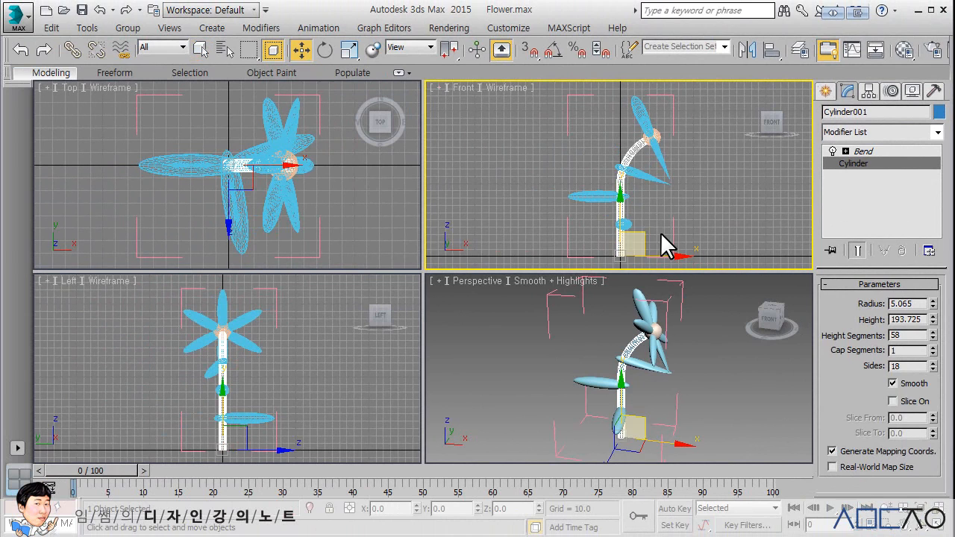
drag(659, 256, 556, 256)
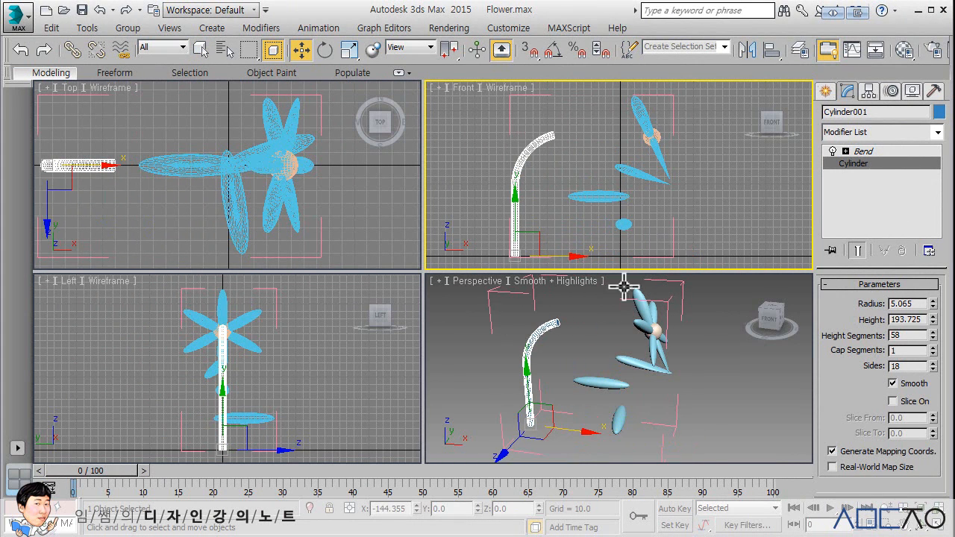
key(ctrl+z)
- Close the open Flower group with the stem cylinder selected
right_click(680, 333)
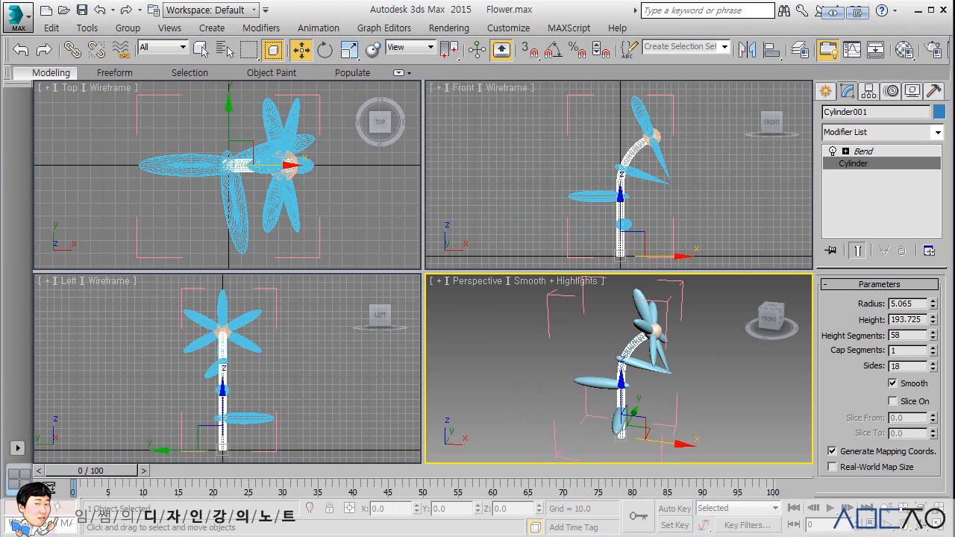
click(128, 29)
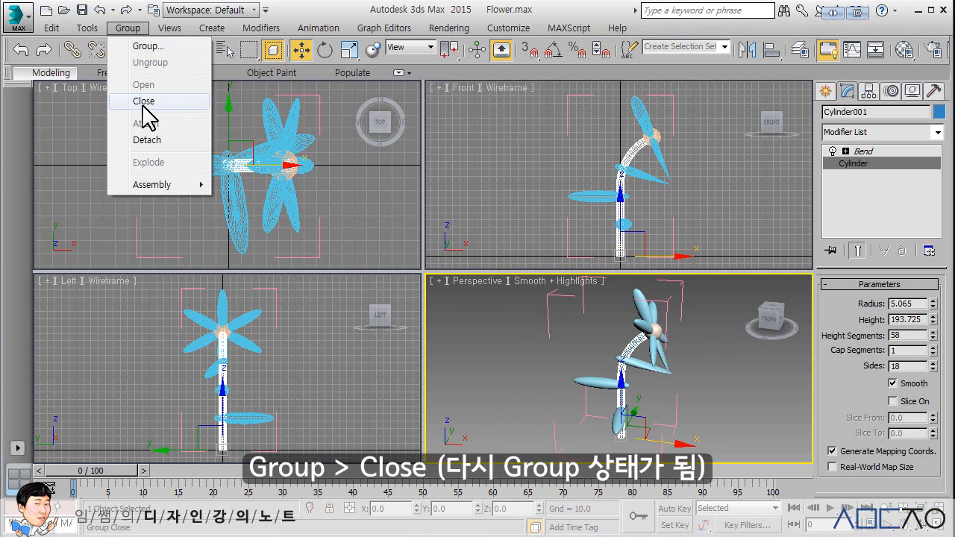
click(144, 103)
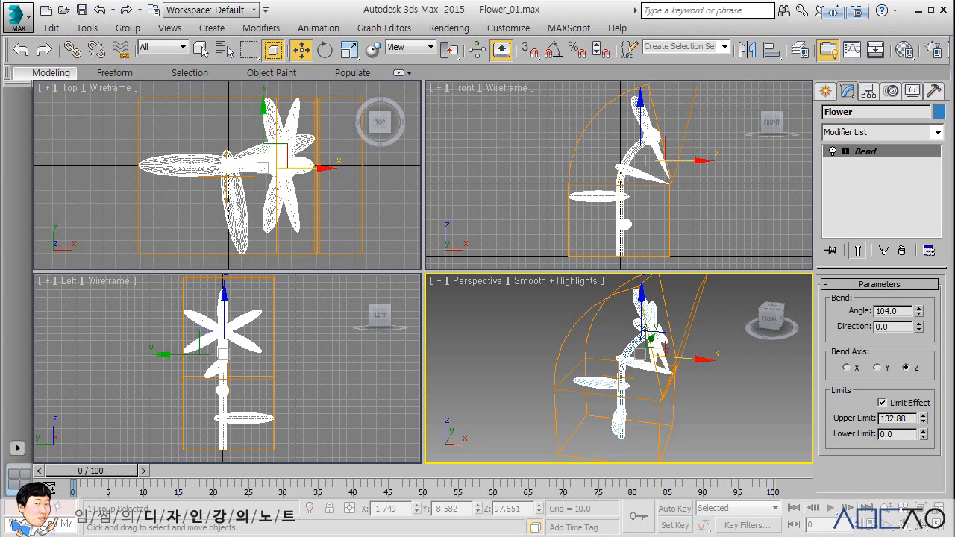
- Deselect the Flower group and maximize the Perspective viewport with the view turned toward the blossom's front
click(491, 374)
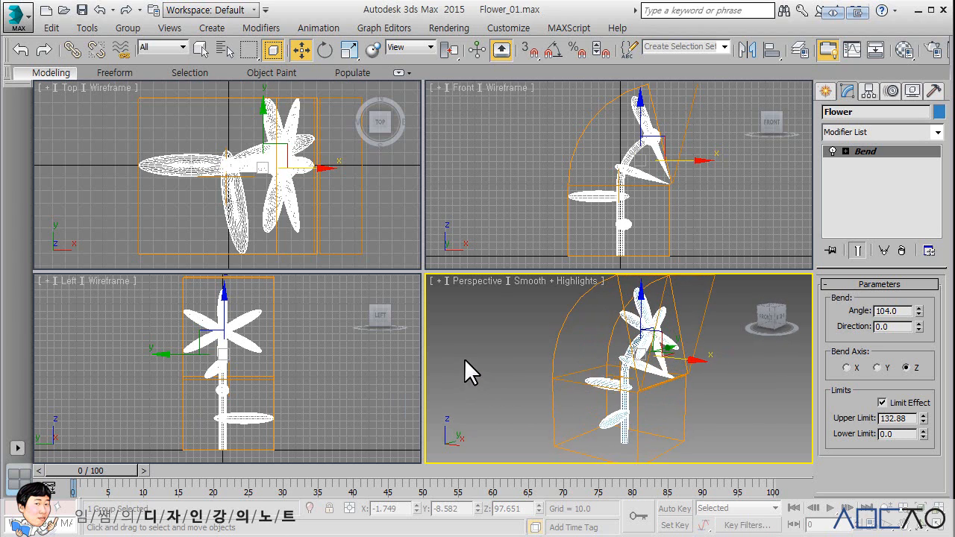
alt+middle_drag(473, 359, 466, 359)
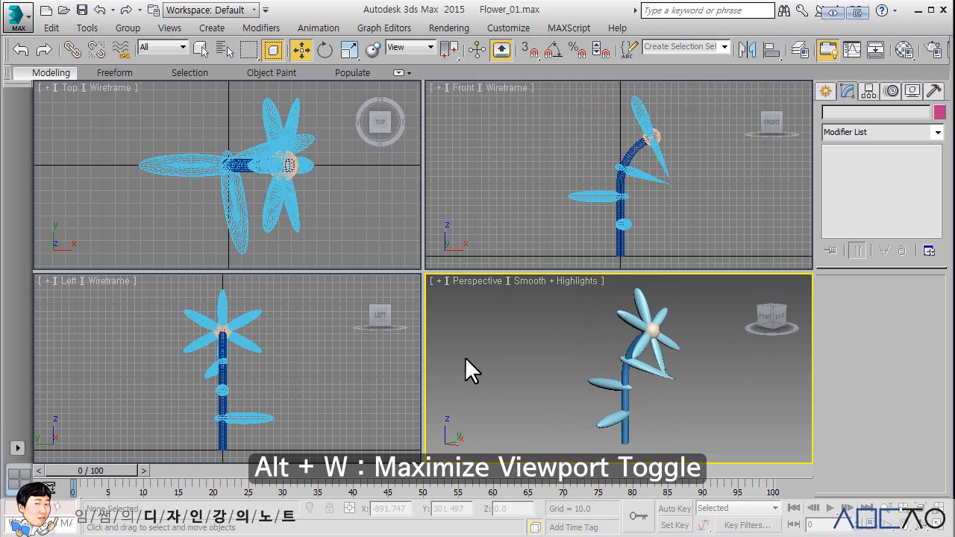
key(alt+w)
alt+middle_drag(465, 357, 290, 340)
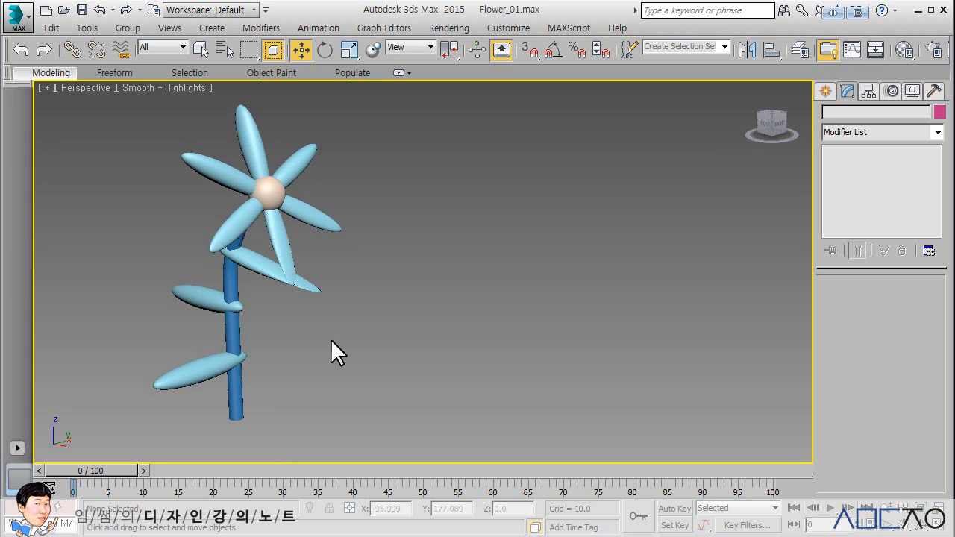
- Open the Material Editor beside the flower and set the first material's diffuse colour to pure red (255, 0, 0)
click(903, 50)
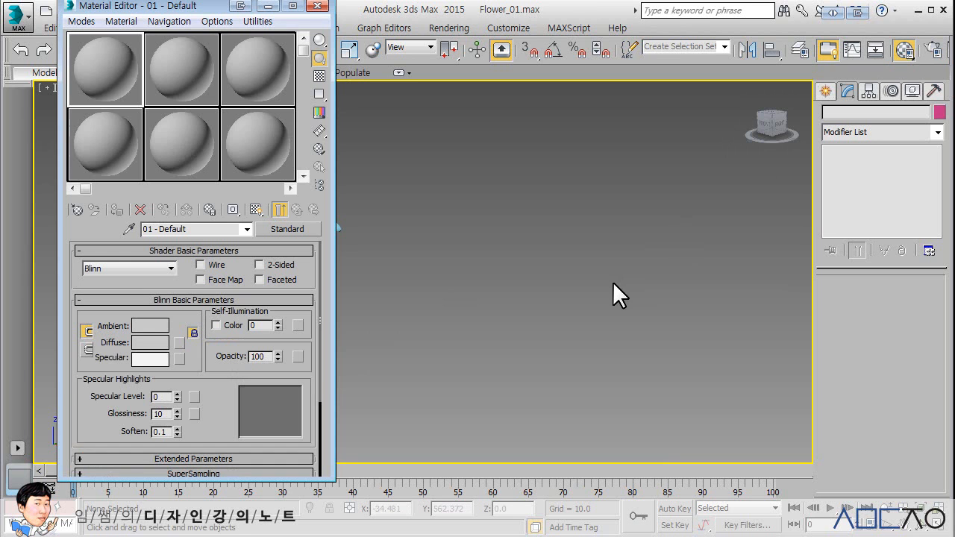
drag(163, 6, 500, 20)
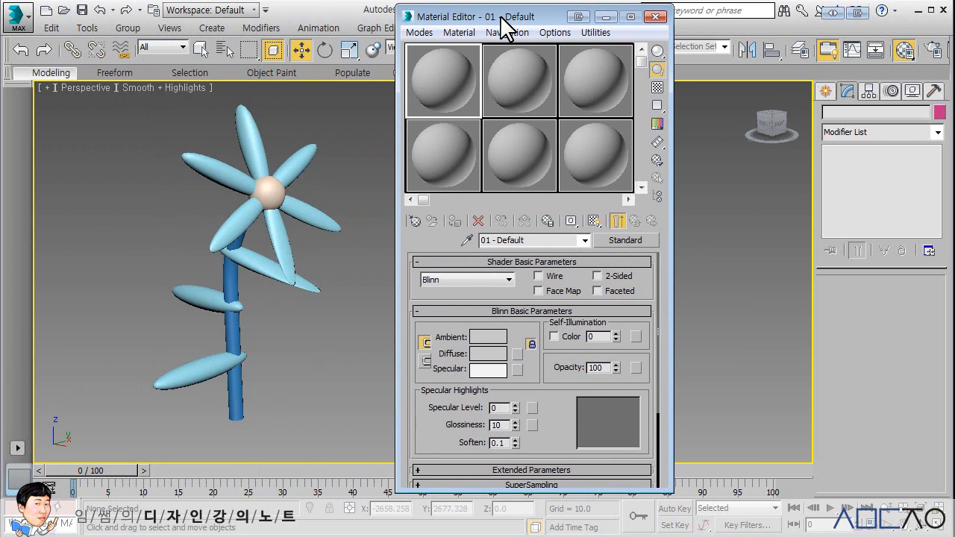
click(492, 356)
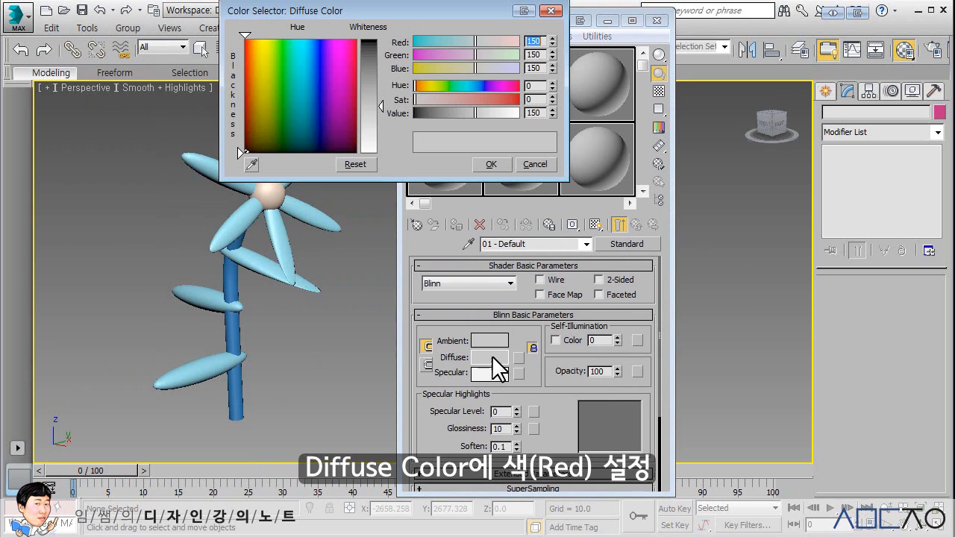
click(355, 53)
click(366, 46)
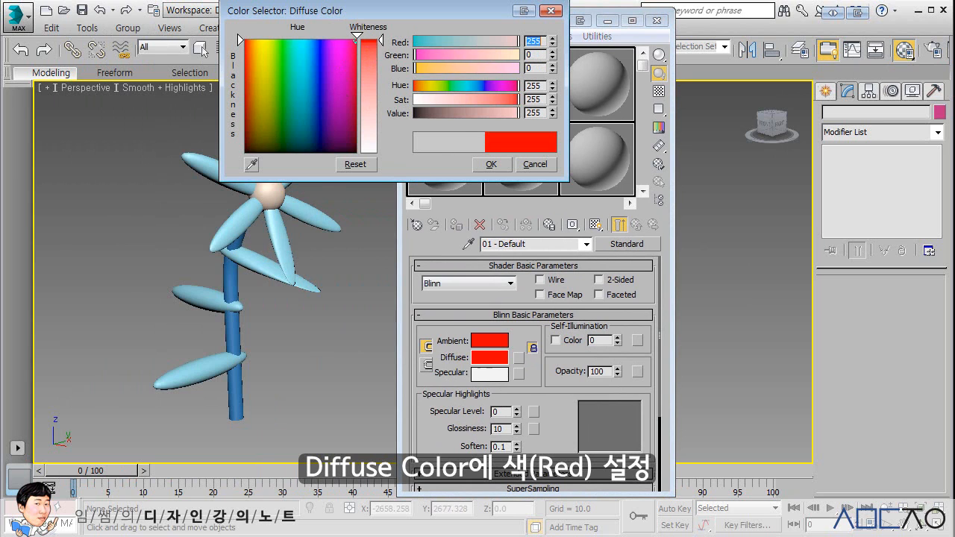
click(491, 164)
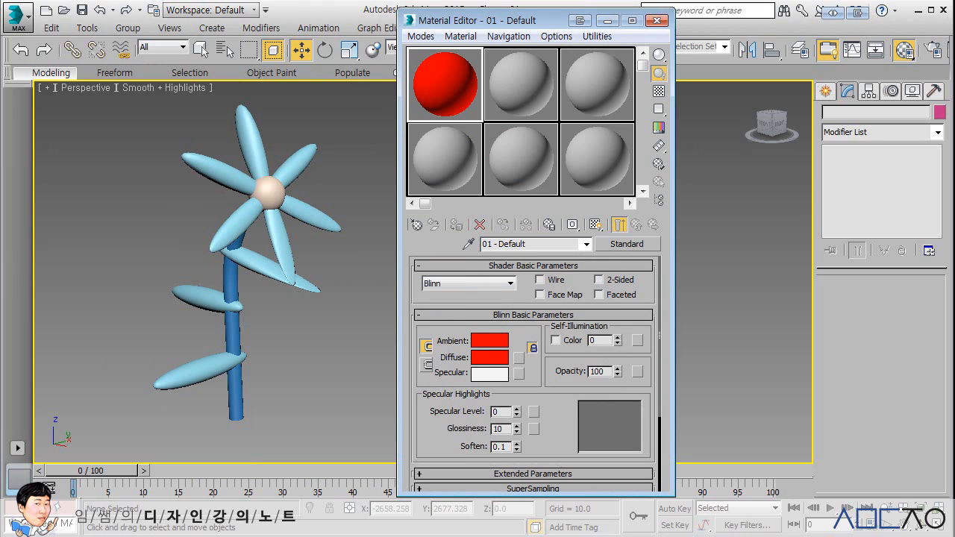
- Assign the red material to the whole Flower group and deselect it
click(260, 184)
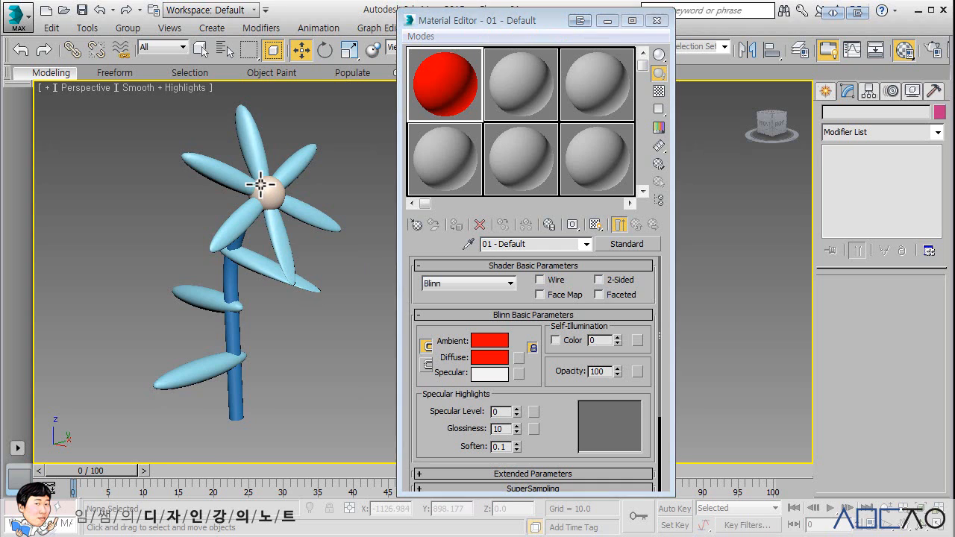
click(456, 226)
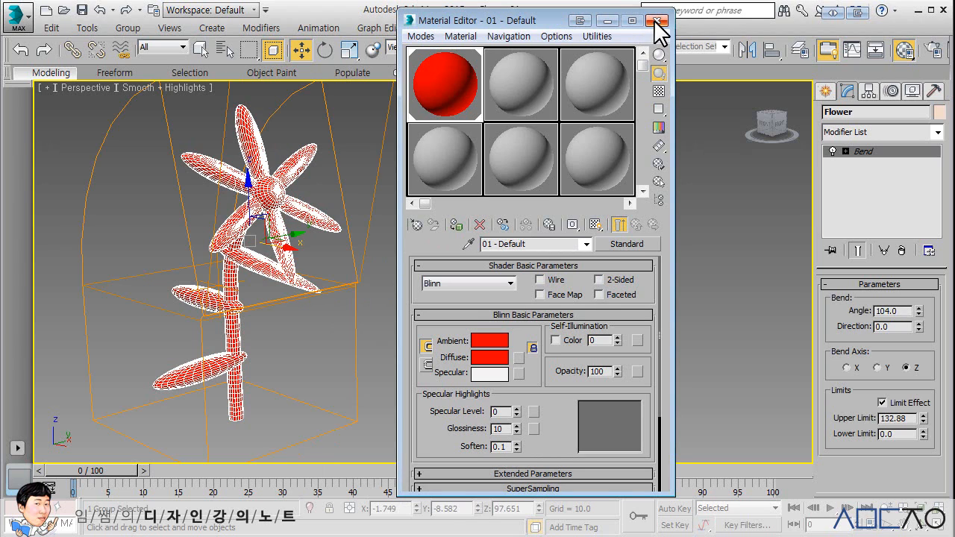
click(343, 442)
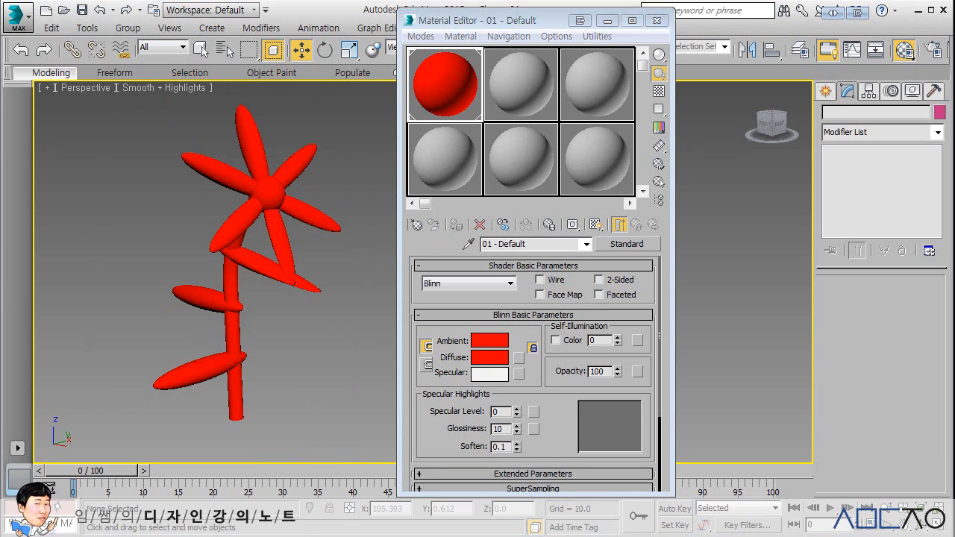
- Select the Flower group and open it to access its individual parts
click(127, 29)
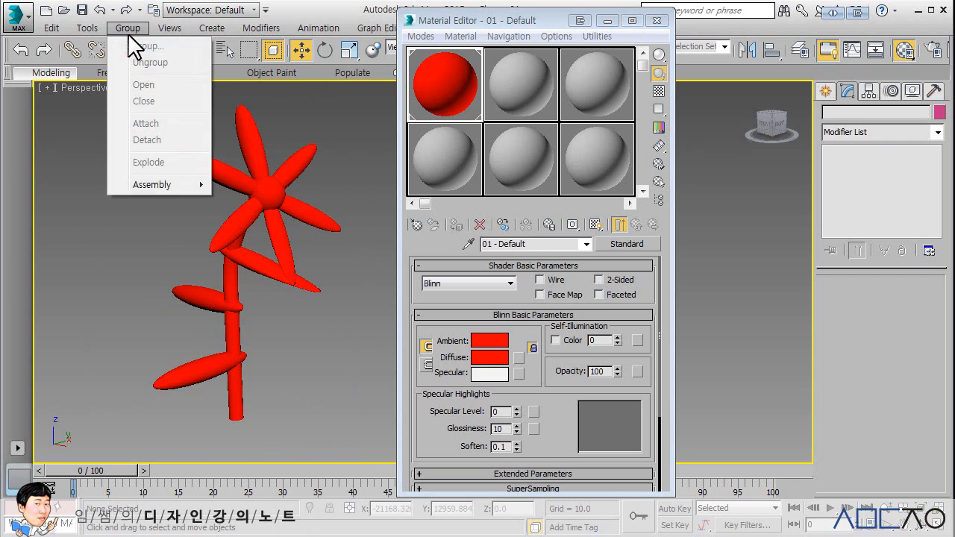
click(223, 173)
click(128, 28)
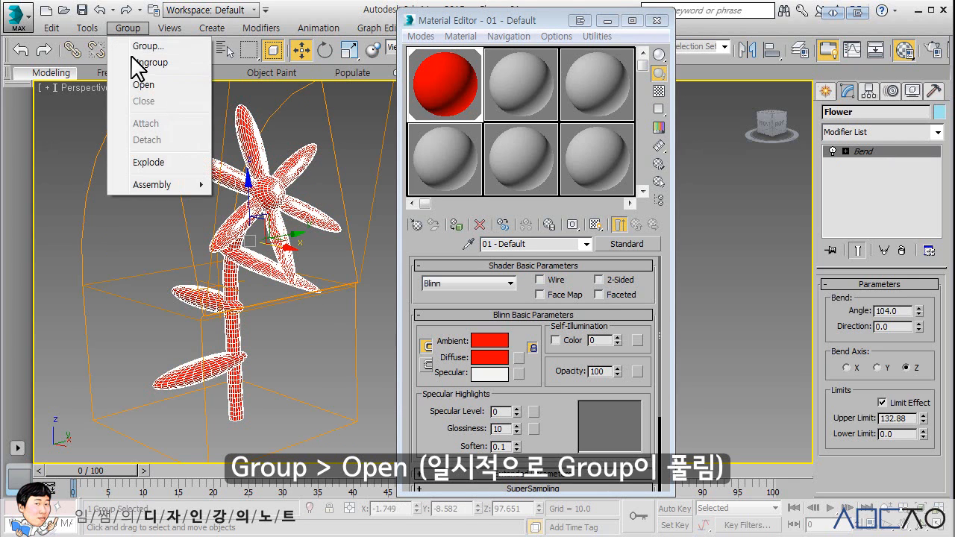
click(143, 85)
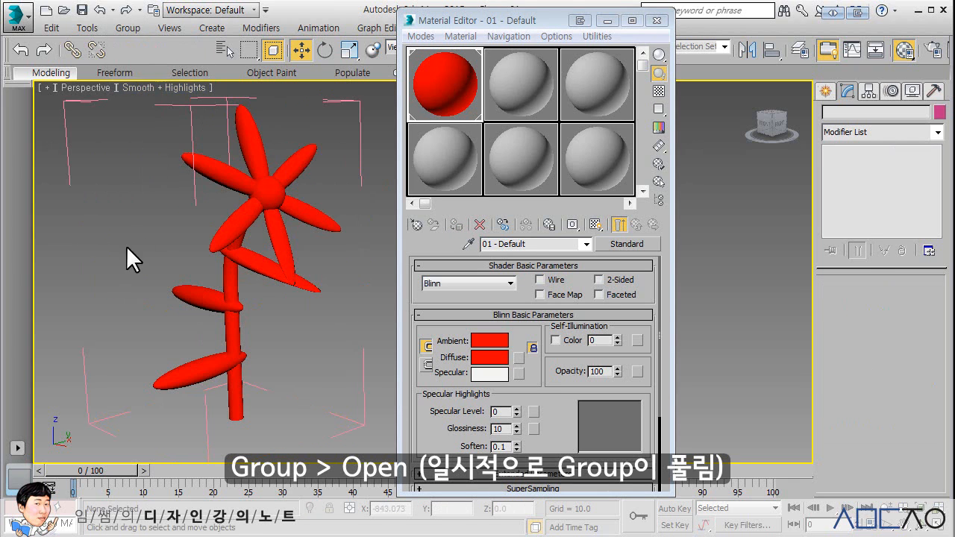
- Set the second material's diffuse colour to yellow (255, 216, 0), assign it to the blossom's center sphere, and deselect
click(266, 191)
click(512, 82)
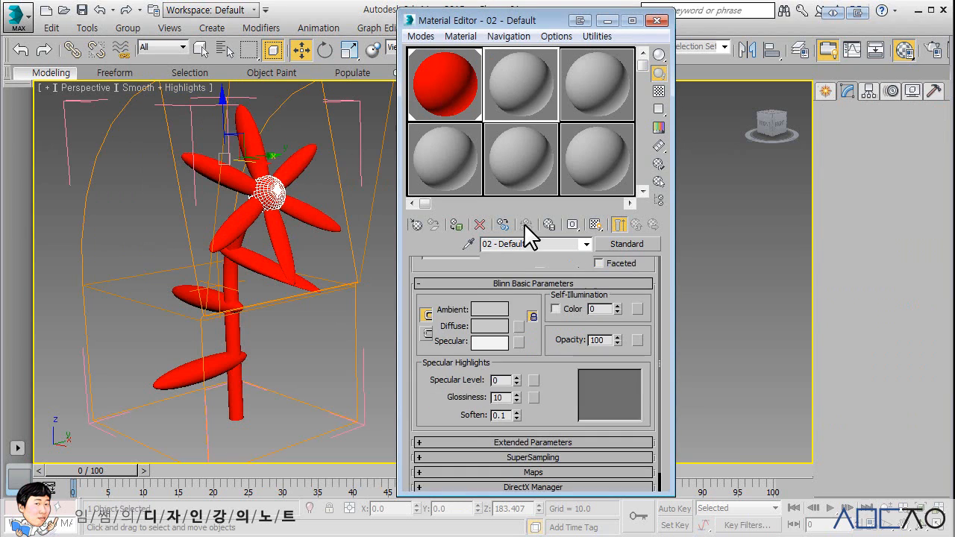
click(485, 355)
drag(287, 91, 261, 39)
drag(382, 106, 381, 38)
click(487, 162)
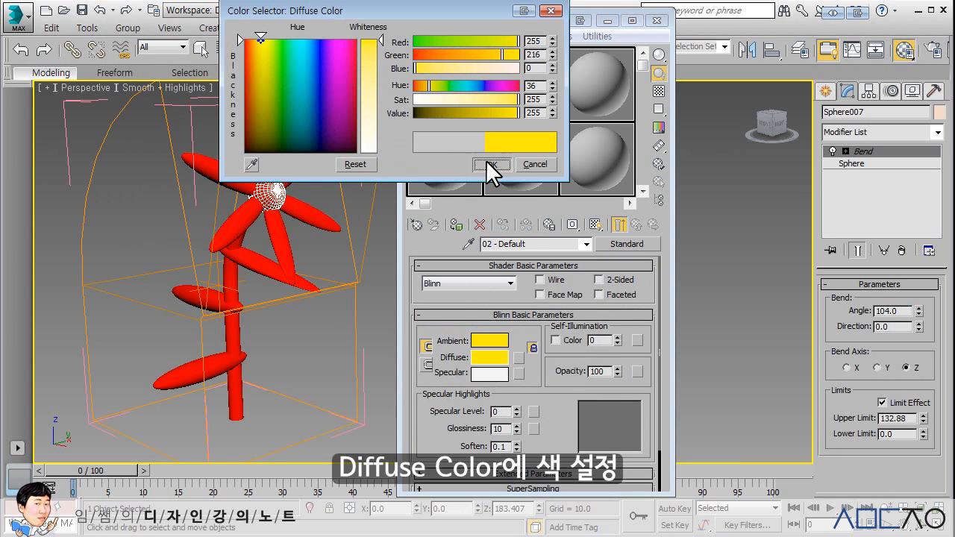
click(456, 225)
click(325, 330)
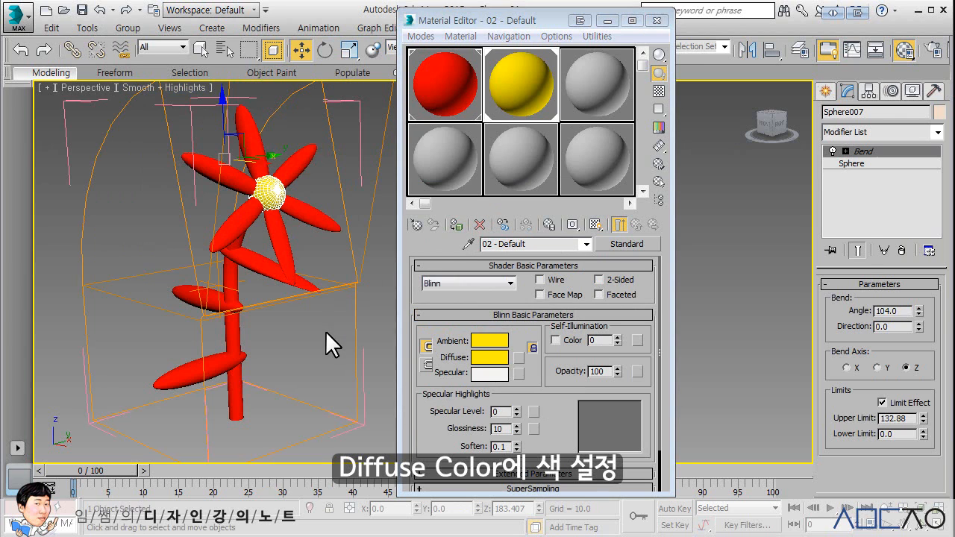
- Select the three leaves, set the third material's diffuse colour to green (0, 255, 30), and assign it to them
click(258, 263)
ctrl+click(210, 297)
ctrl+click(192, 363)
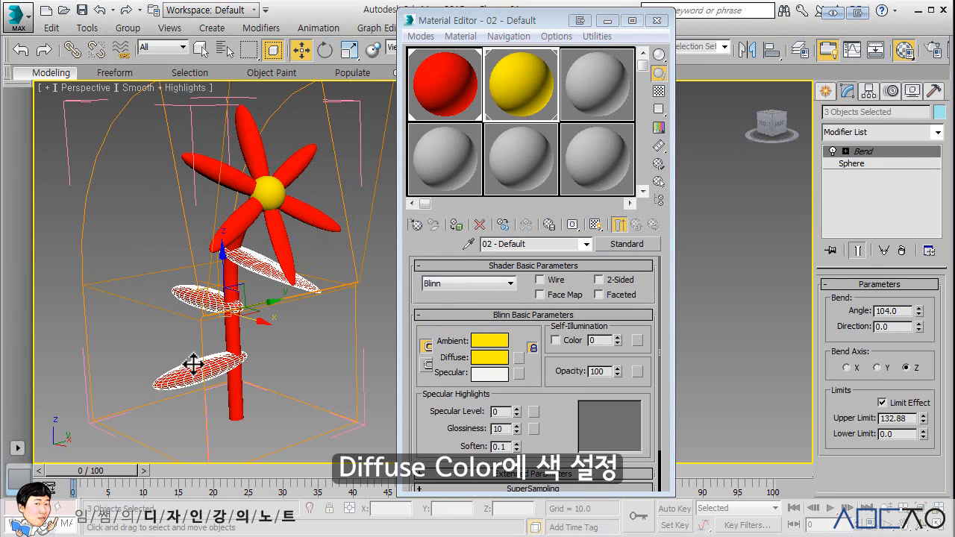
click(588, 84)
click(490, 357)
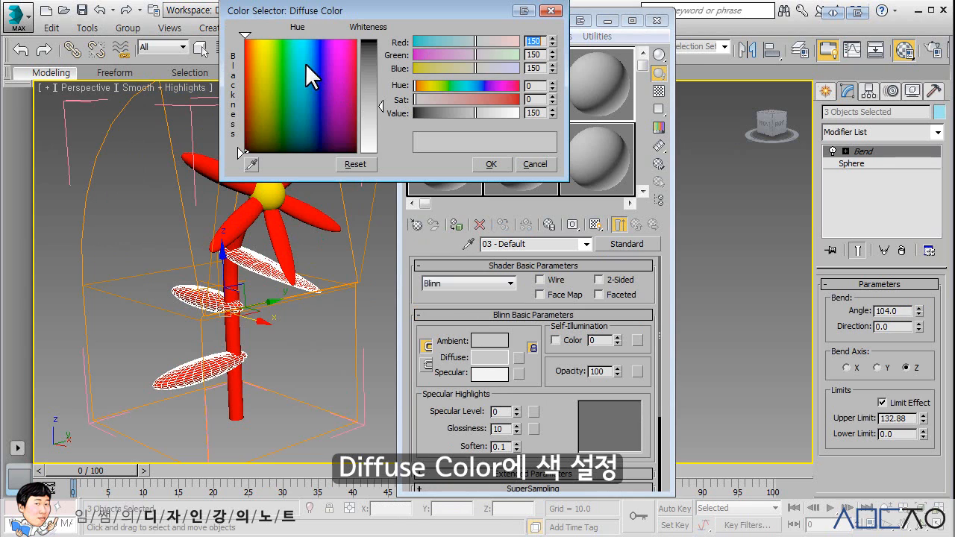
click(281, 41)
drag(280, 41, 284, 40)
drag(379, 106, 380, 41)
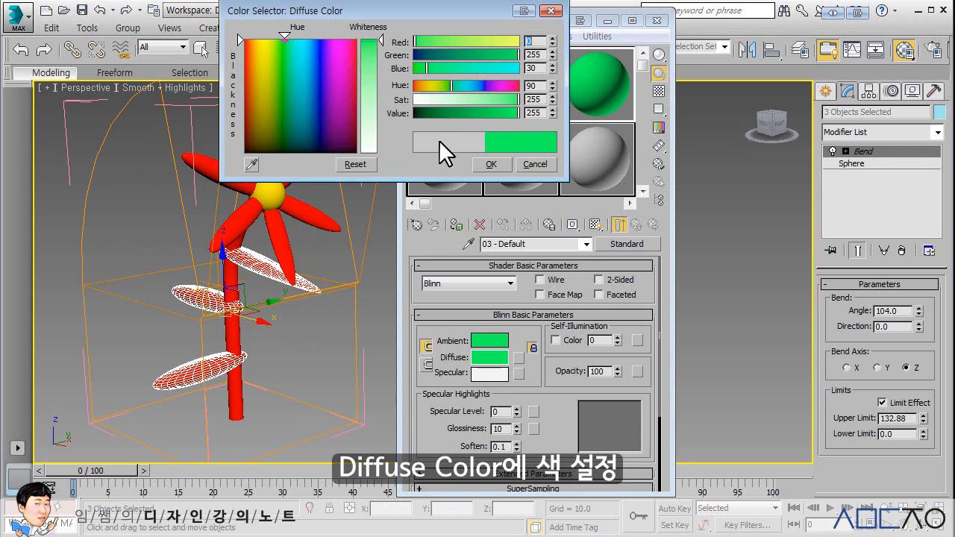
click(490, 163)
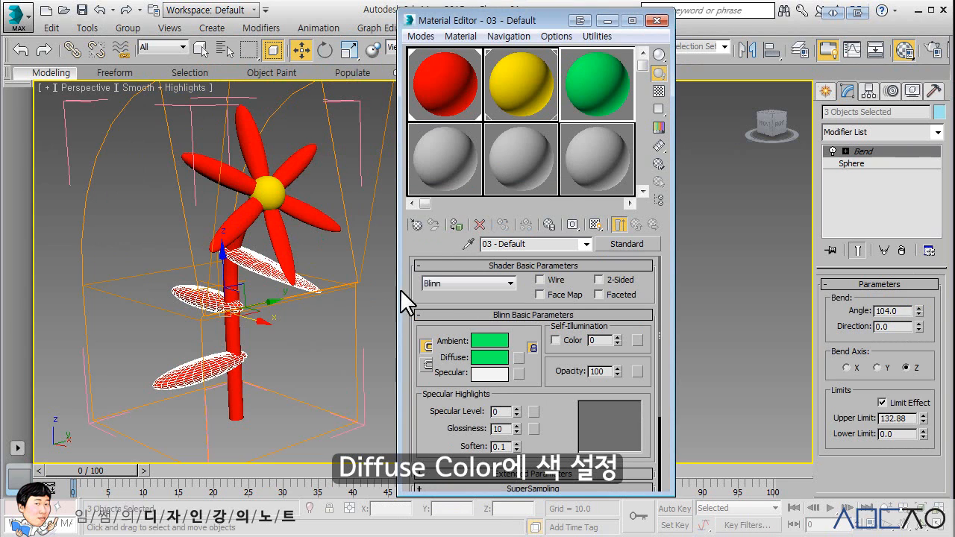
click(457, 224)
- Select the stem cylinder and set the fourth material's diffuse colour to dark green (8, 110, 0)
click(233, 332)
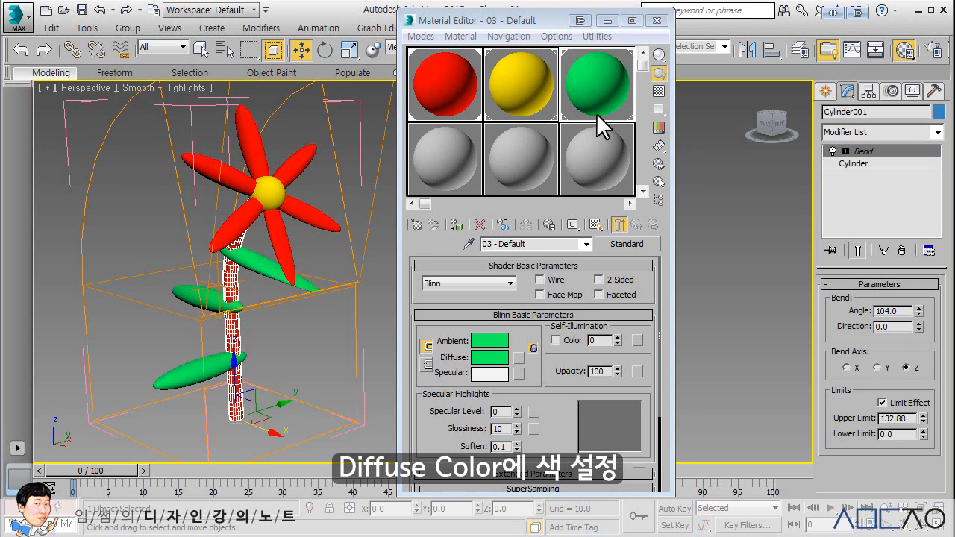
click(453, 154)
click(481, 356)
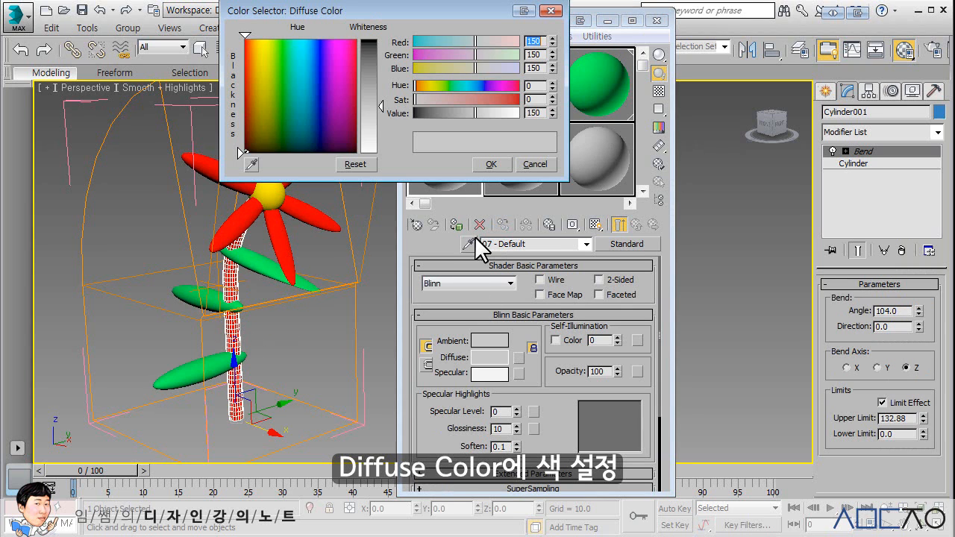
drag(297, 76, 281, 69)
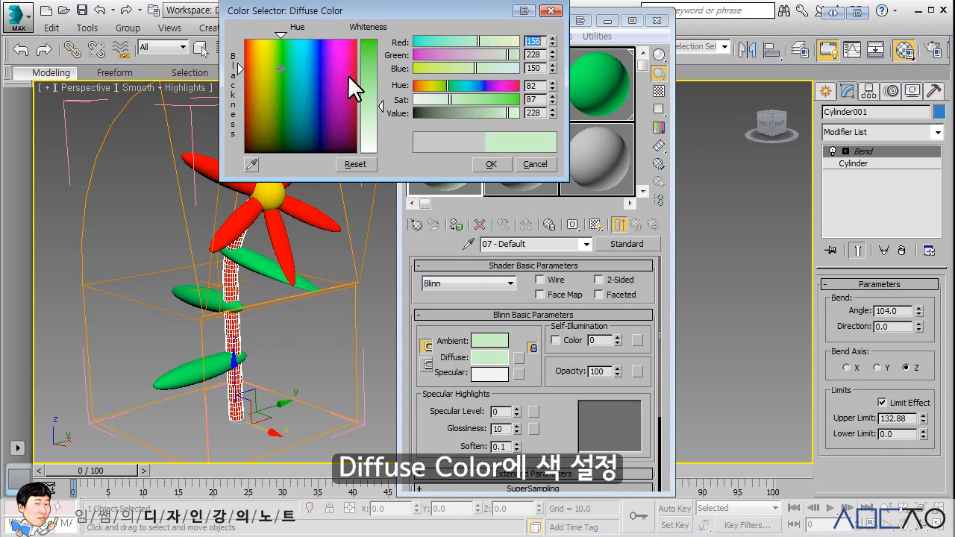
drag(370, 73, 370, 39)
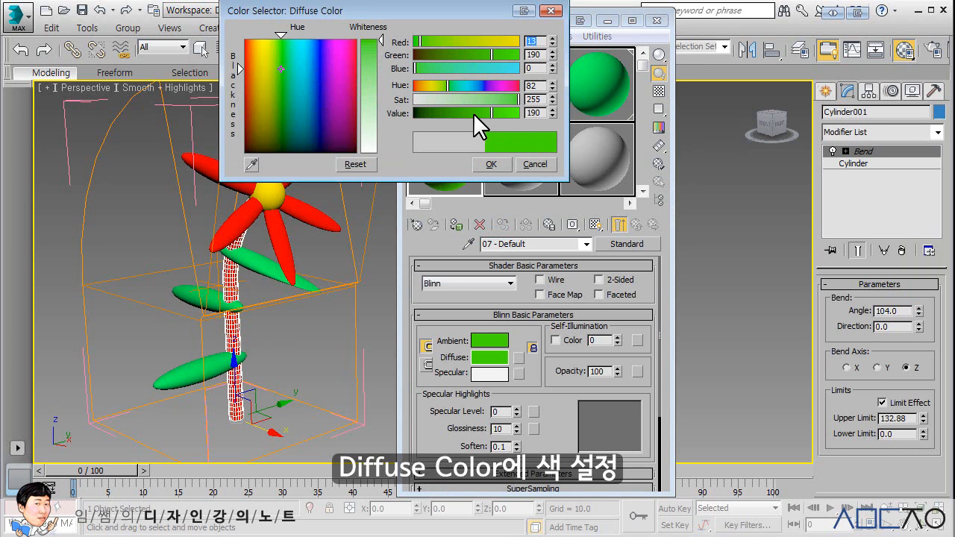
drag(473, 113, 457, 112)
click(491, 164)
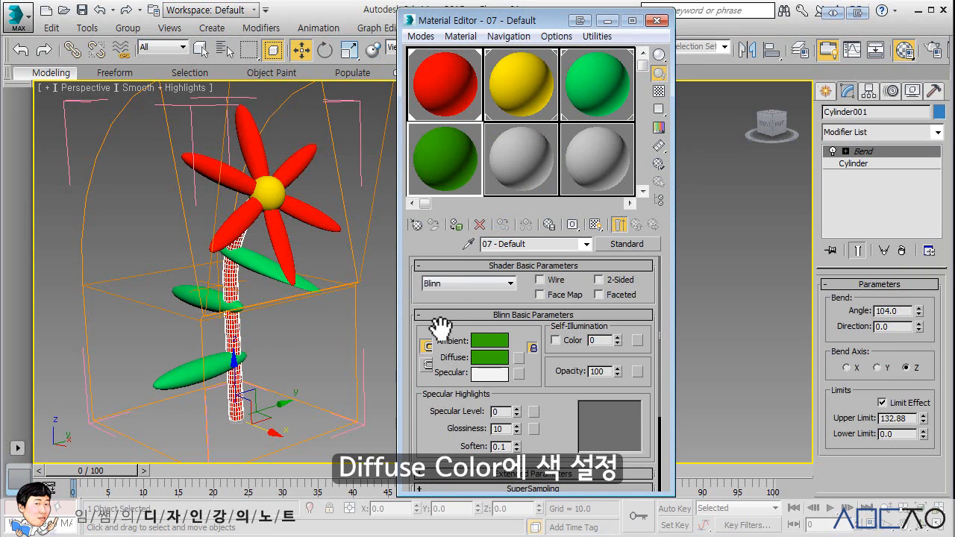
- Darken the fourth material's green diffuse colour further, assign it to the stem cylinder, and deselect
click(490, 358)
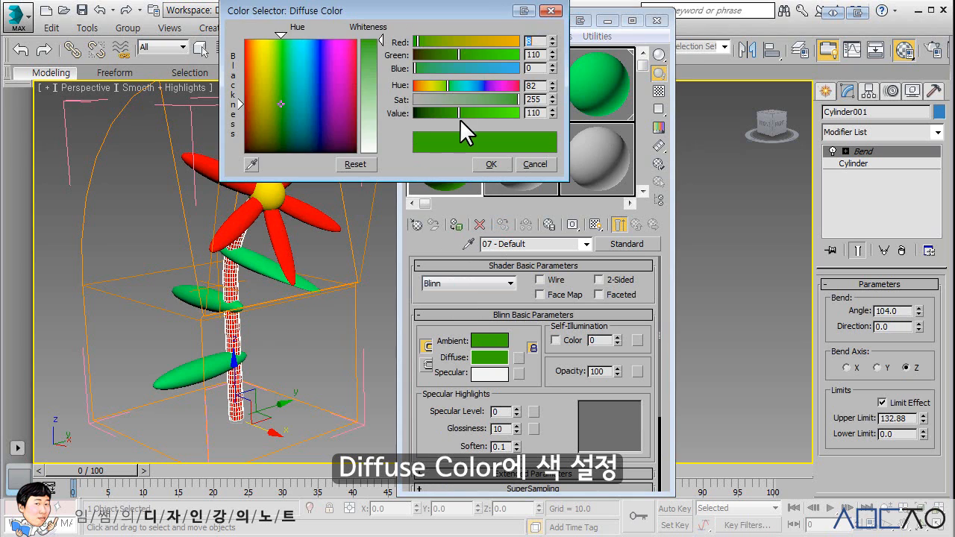
drag(460, 118, 440, 115)
click(491, 163)
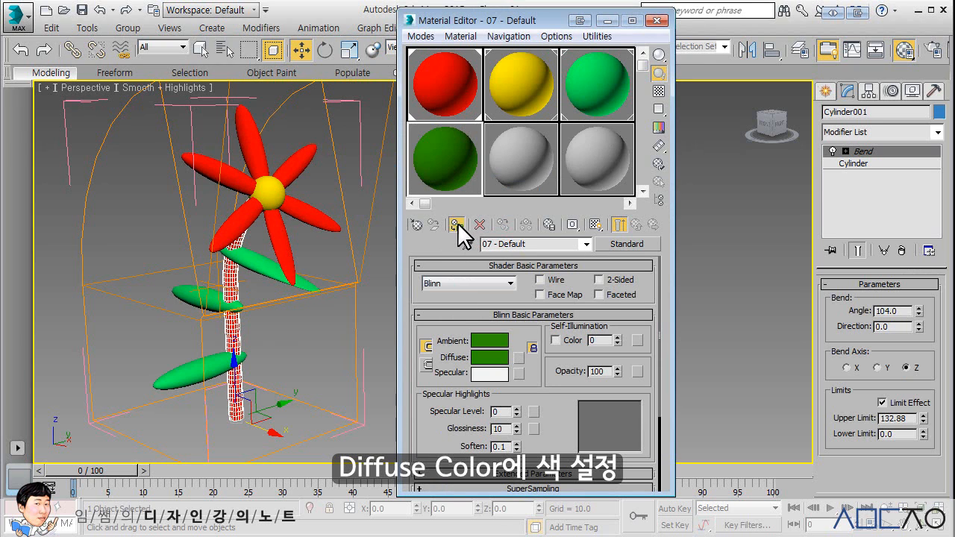
click(458, 222)
click(373, 304)
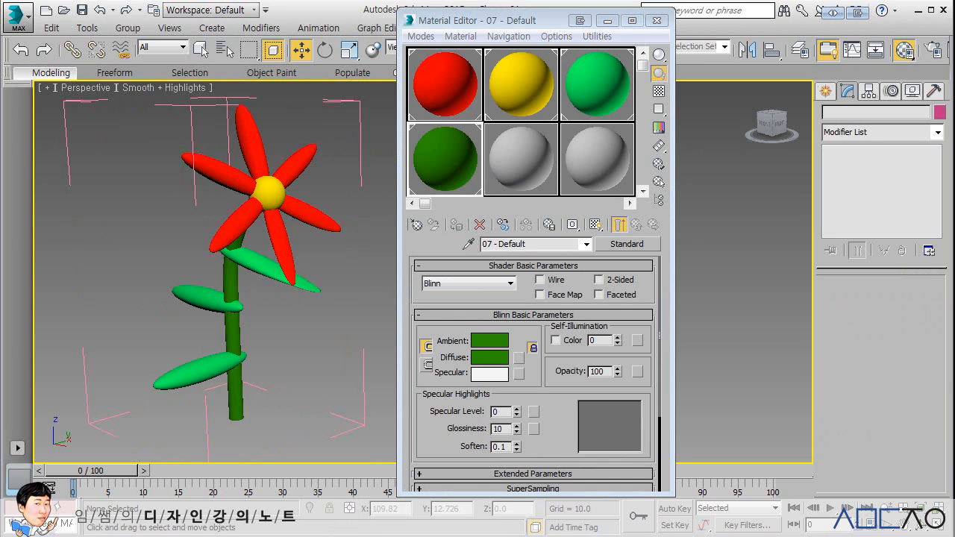
- Select the recoloured stem and close the Flower group again
click(241, 393)
click(87, 27)
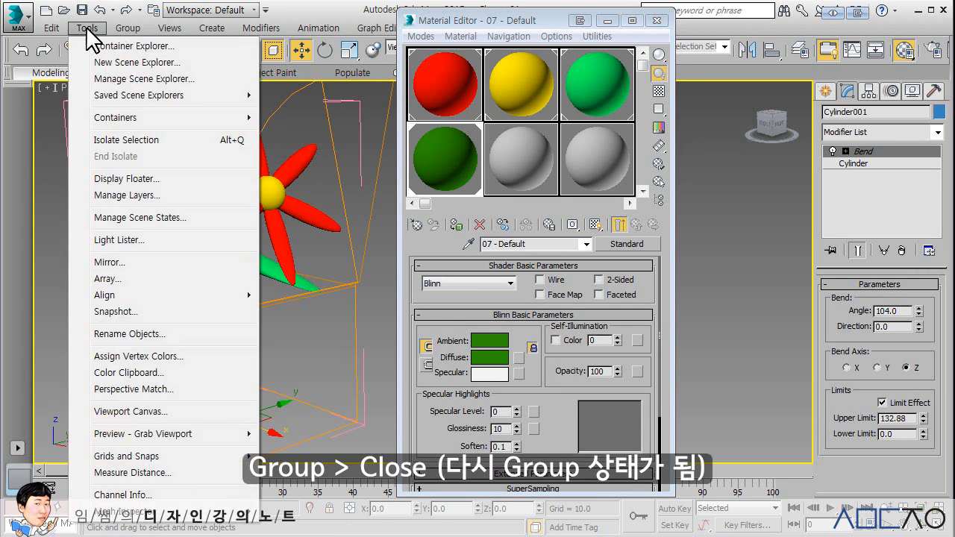
mouse_move(122, 27)
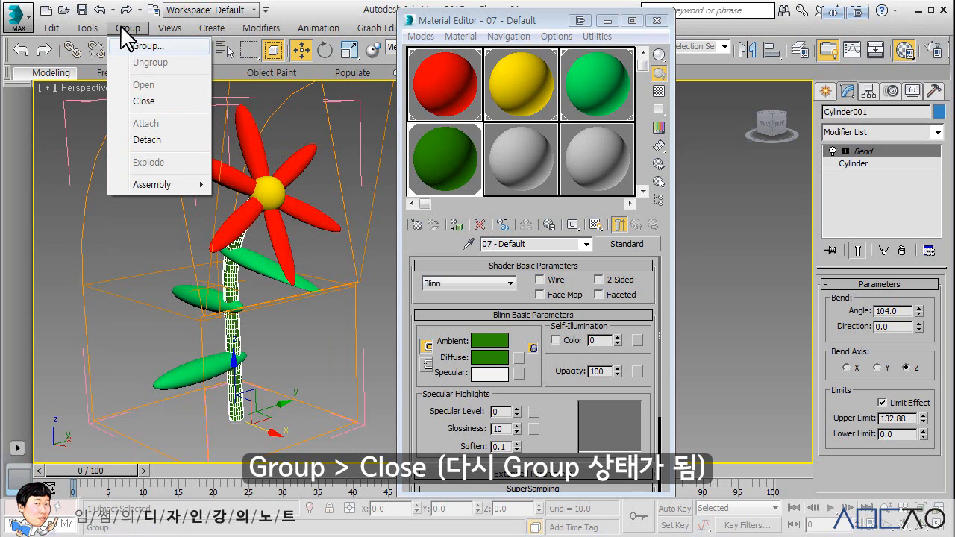
click(145, 103)
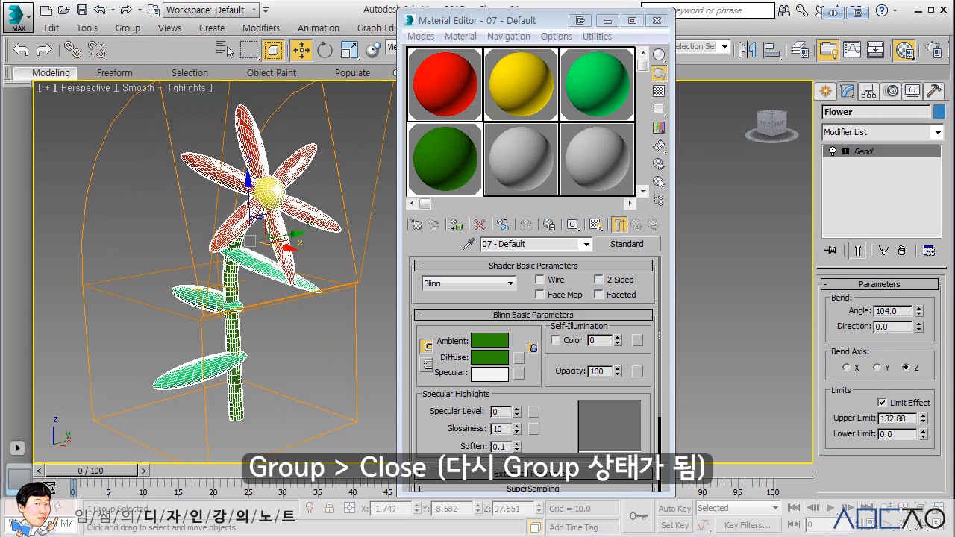
- Close the Material Editor and deselect the coloured flower group
click(656, 20)
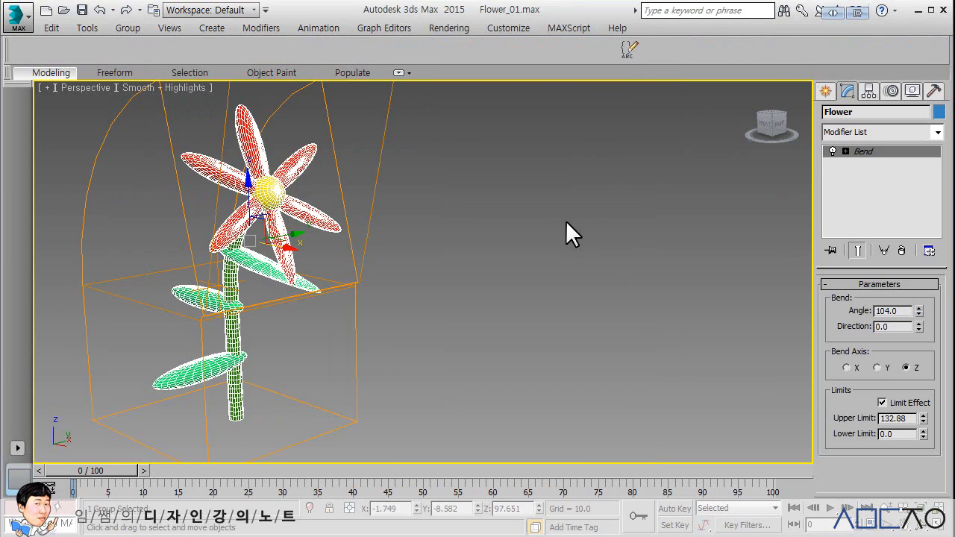
click(550, 238)
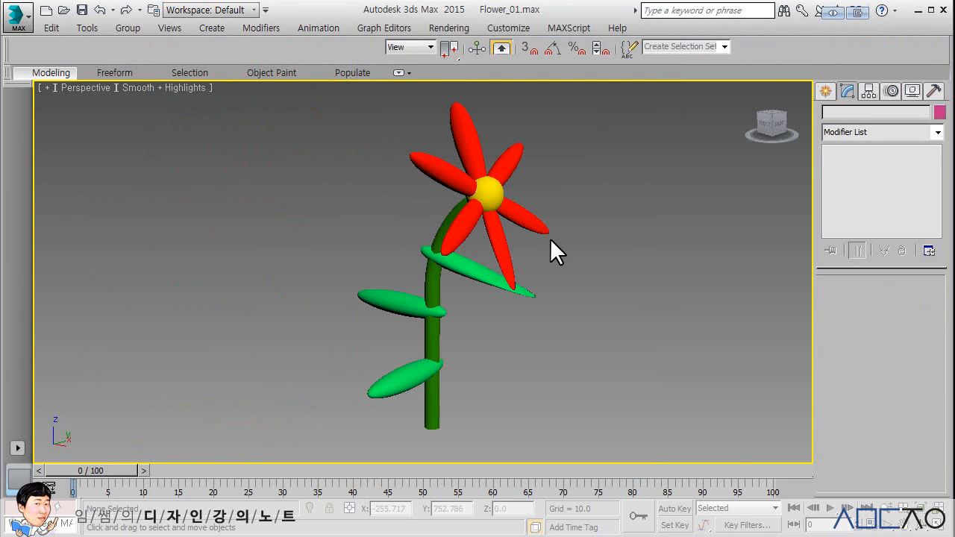
scroll(557, 243, up, 2)
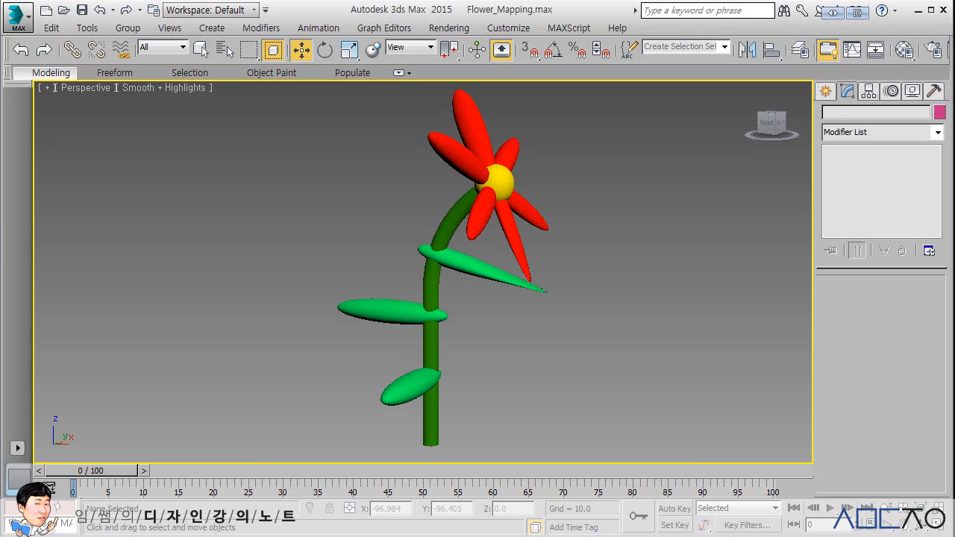
- Switch to the four-viewport layout, frame the stem's base in the Front view, and enable 3D snapping to Grid Points
key(alt+w)
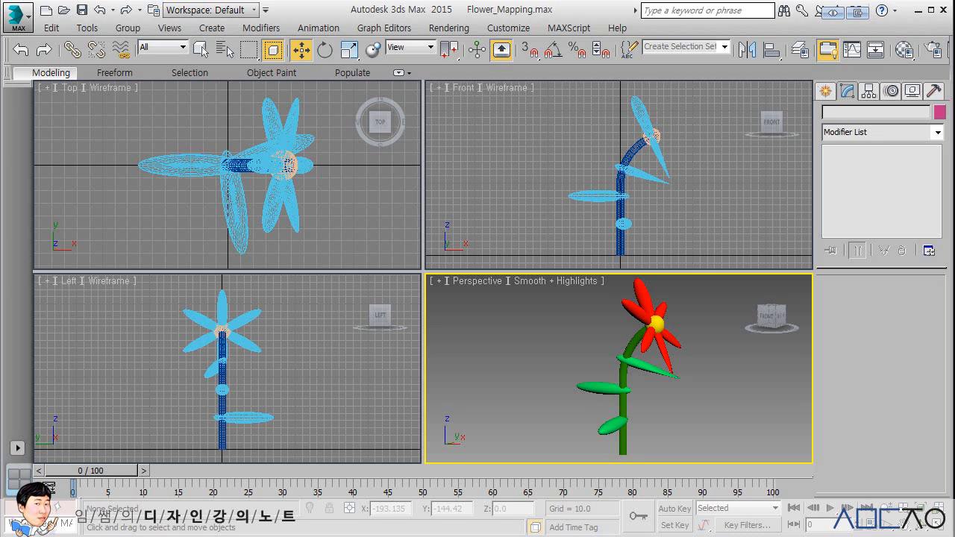
middle_drag(543, 190, 566, 138)
scroll(563, 192, up, 3)
click(825, 90)
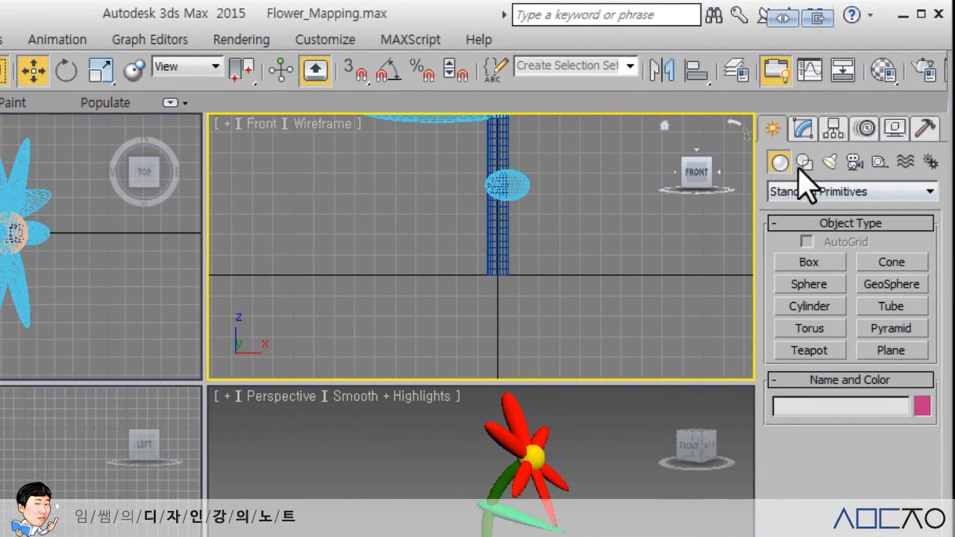
click(806, 159)
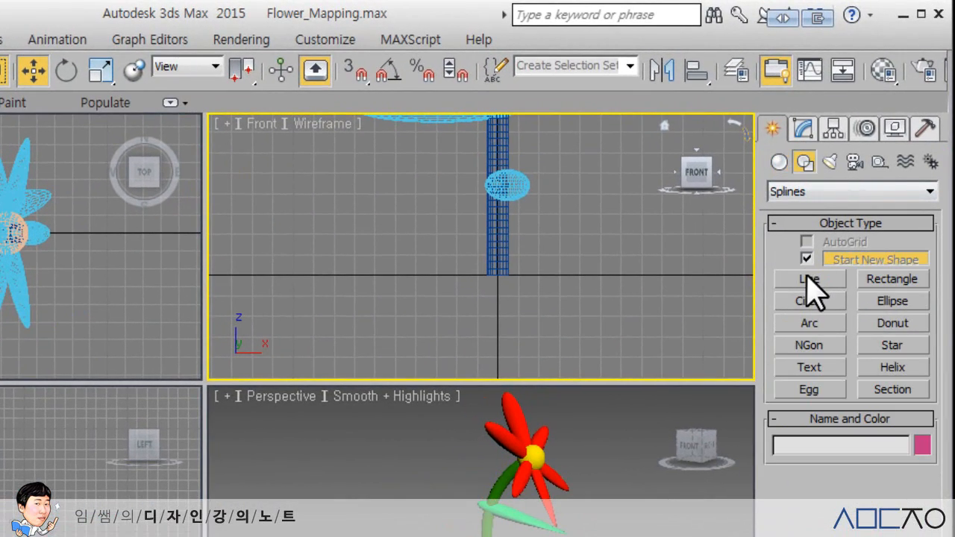
right_click(357, 82)
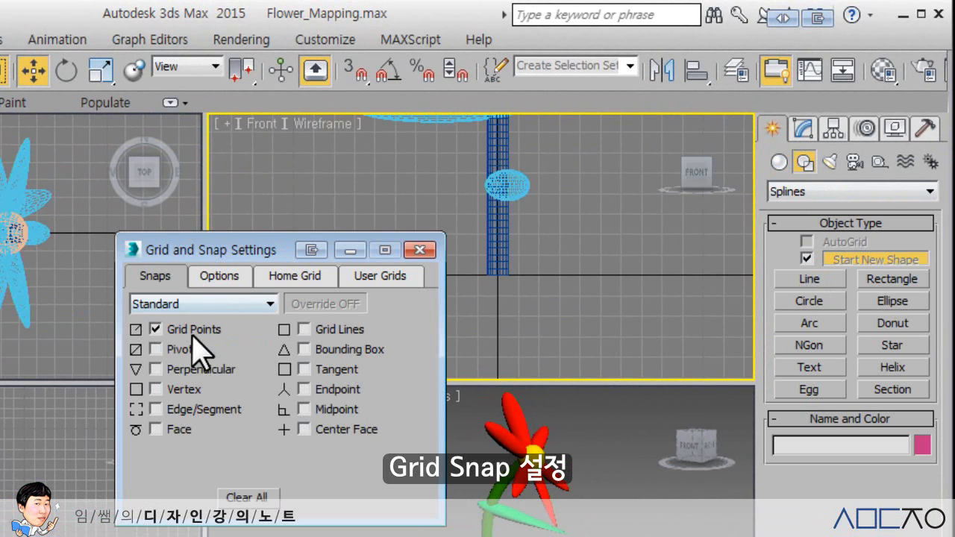
click(421, 250)
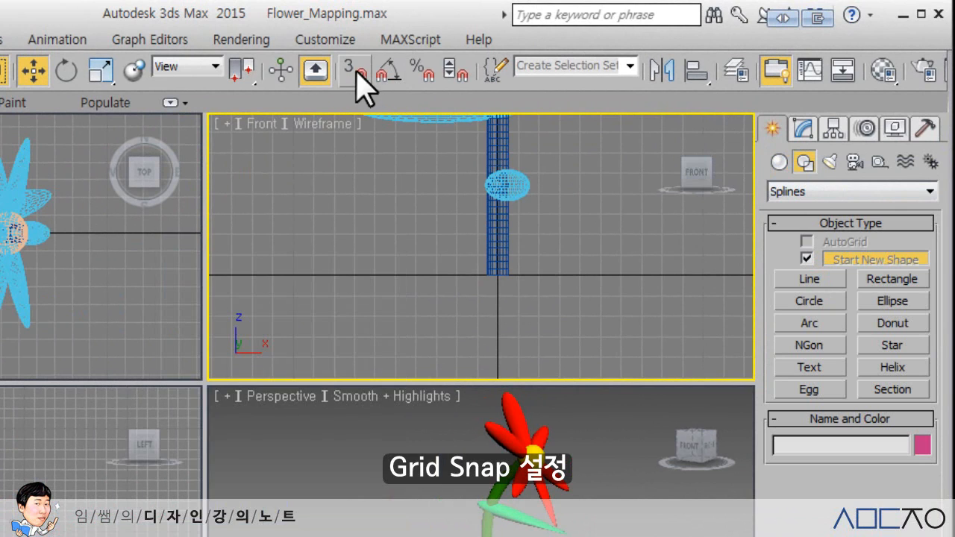
click(356, 72)
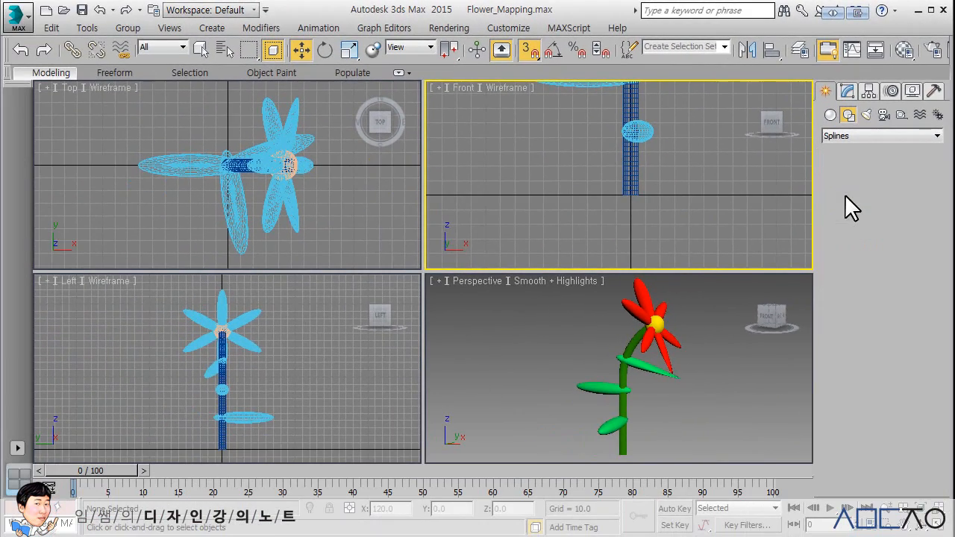
- Draw an open eight-point Line in the Front view as a flowerpot half-profile, starting and ending on the vertical axis below the stem
click(809, 279)
click(885, 441)
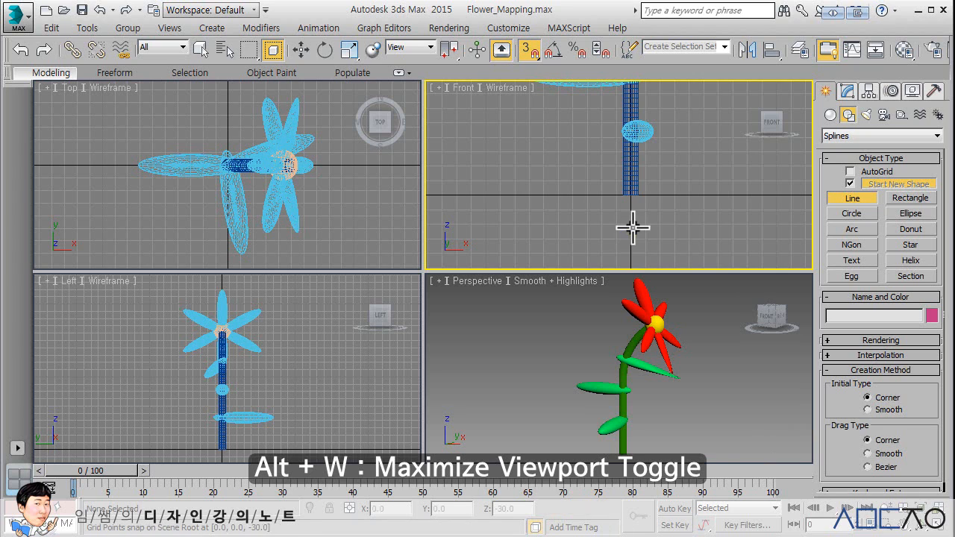
middle_drag(632, 226, 544, 259)
key(alt+w)
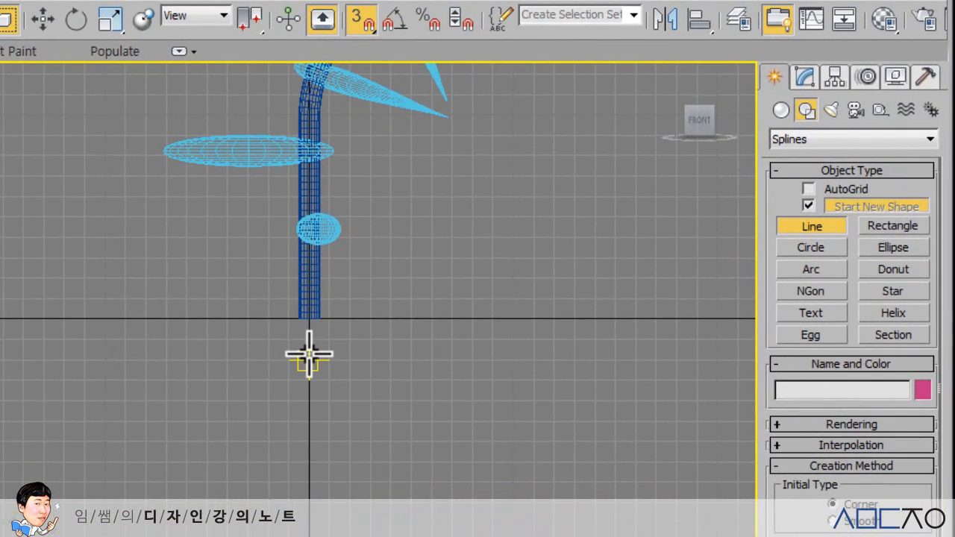
click(309, 360)
click(247, 360)
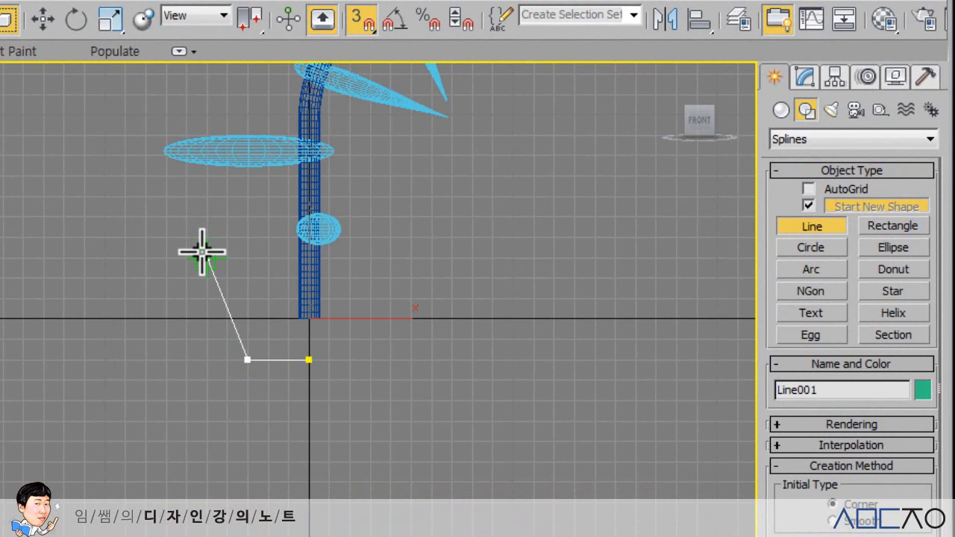
click(206, 258)
click(166, 258)
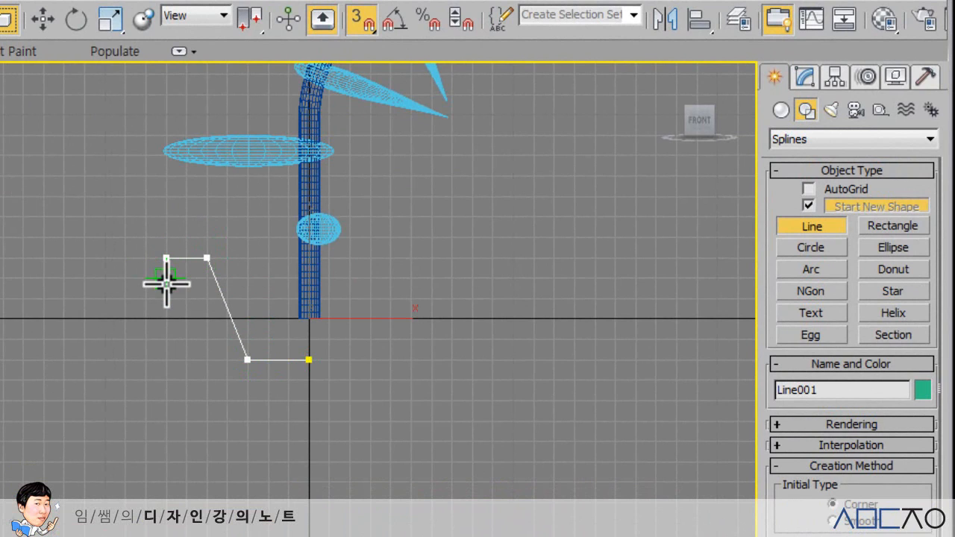
click(166, 298)
click(186, 299)
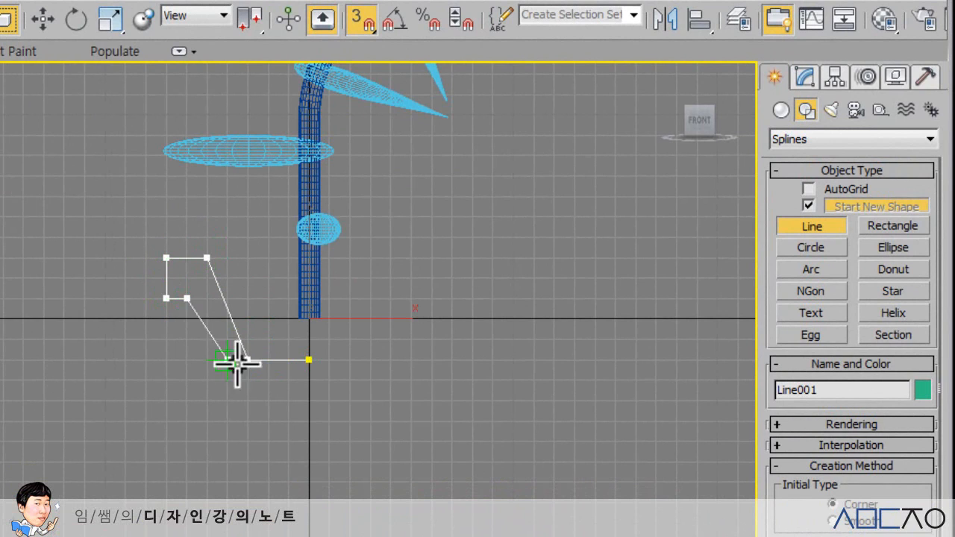
click(228, 421)
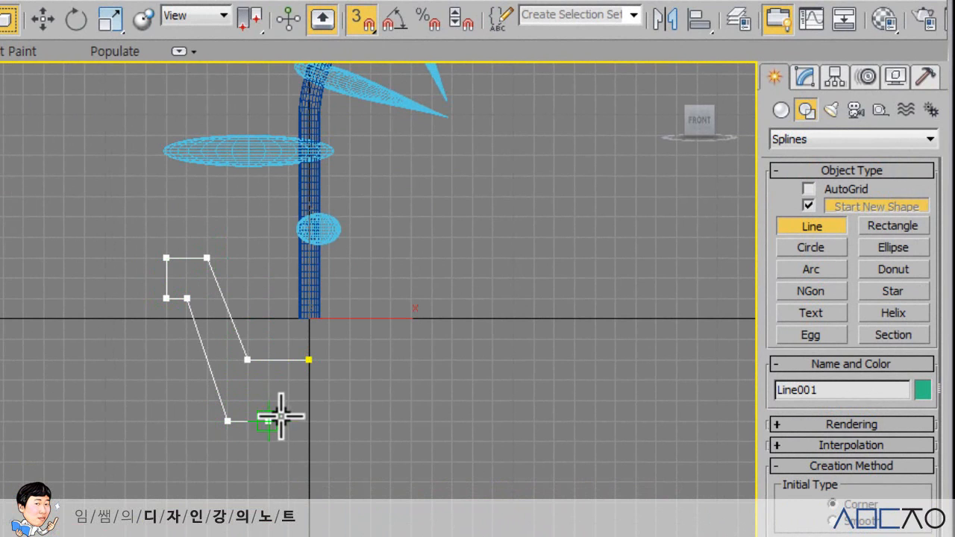
click(309, 421)
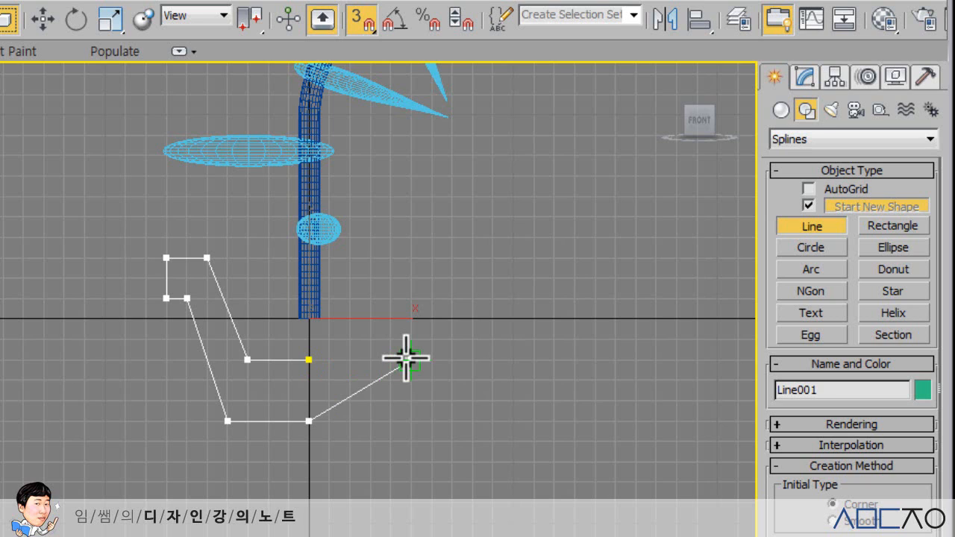
right_click(406, 358)
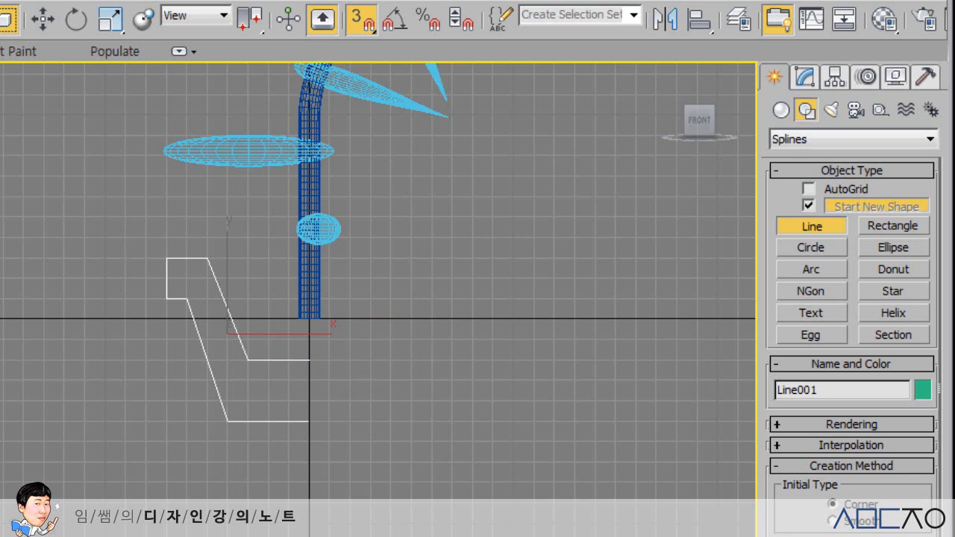
- Turn snapping off and move the two outer rim vertices of the pot profile further outward
click(806, 76)
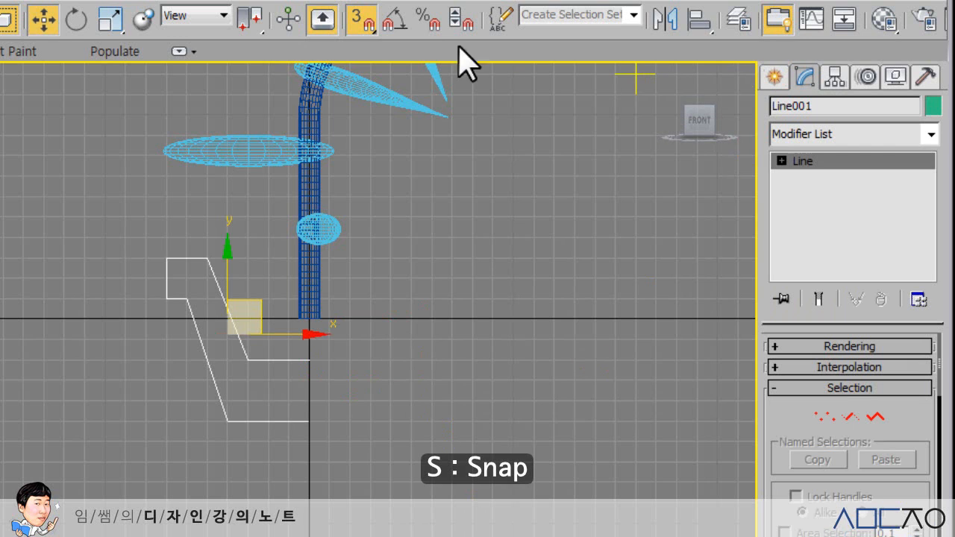
click(363, 30)
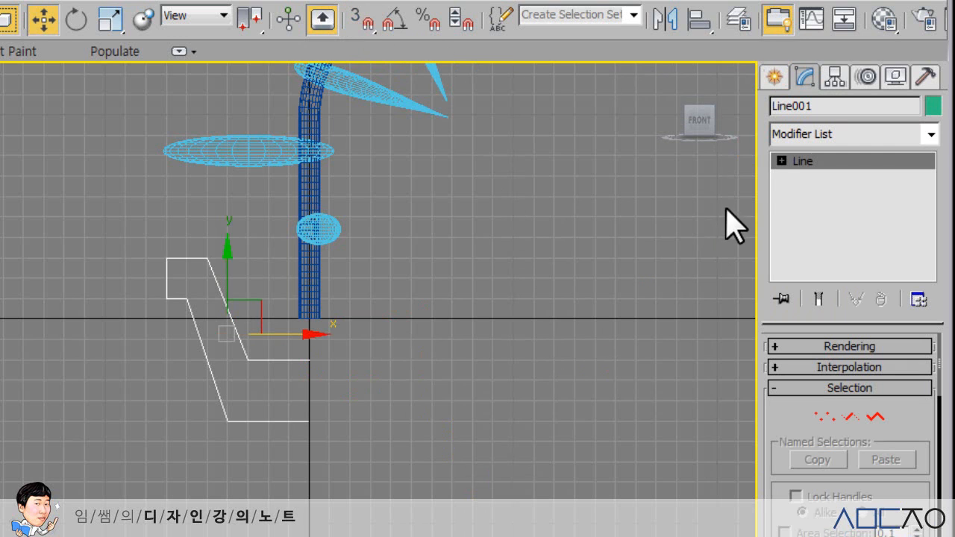
click(781, 161)
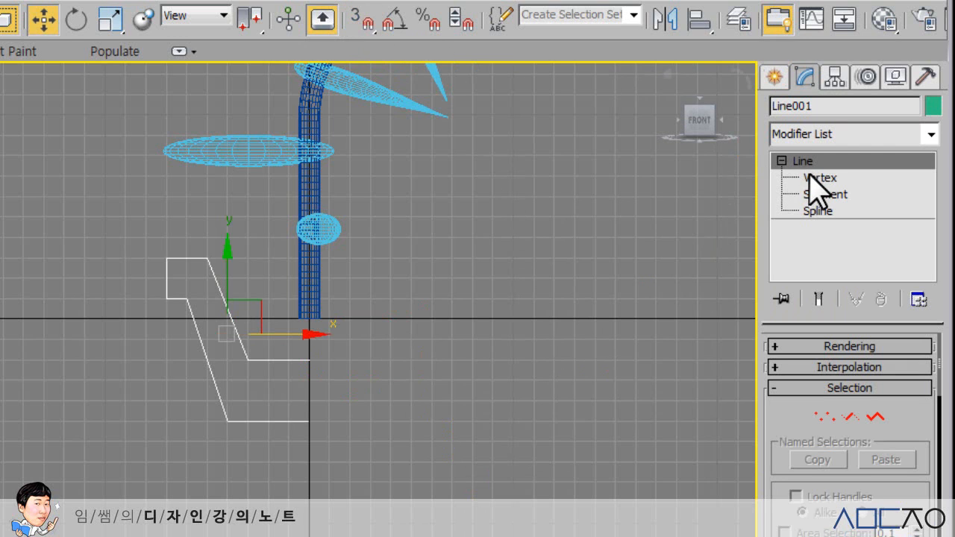
click(819, 178)
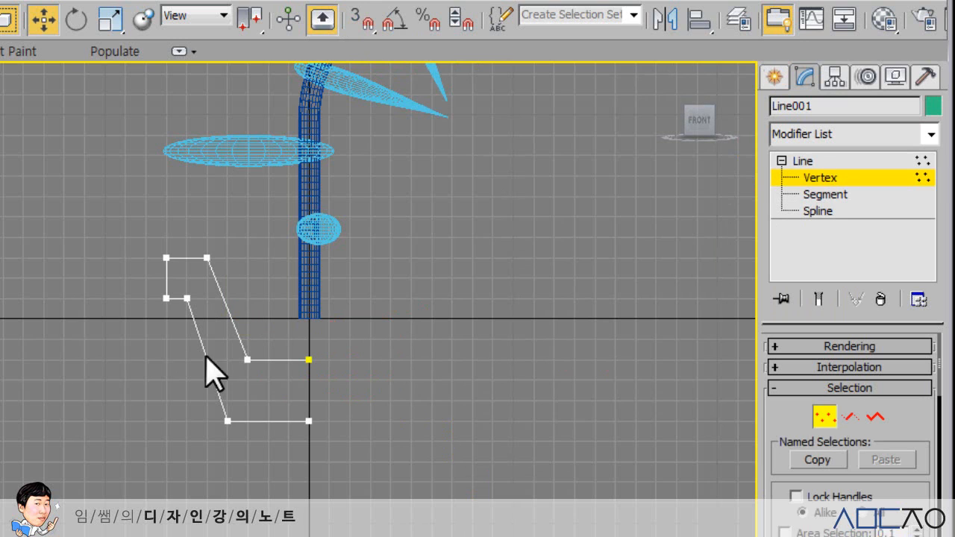
drag(171, 313, 133, 240)
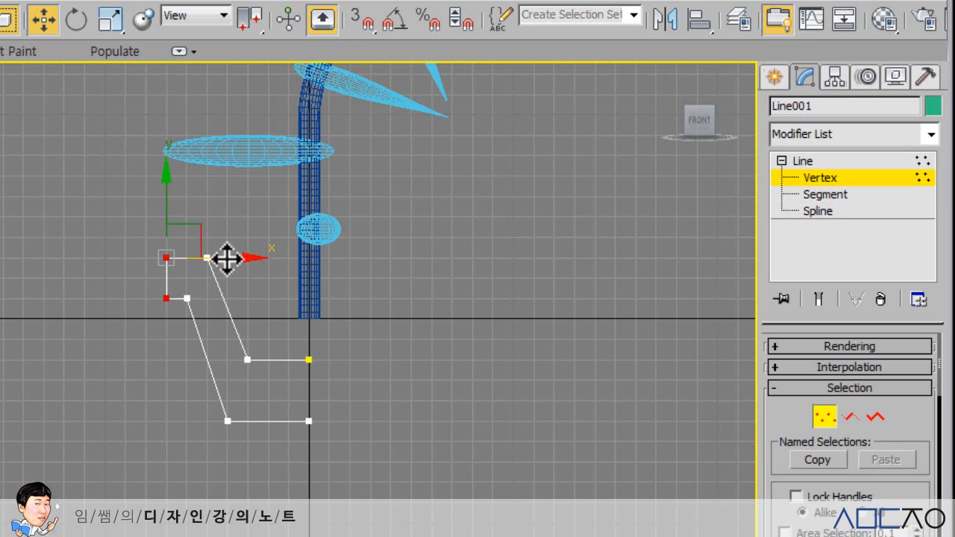
drag(224, 258, 201, 259)
click(147, 311)
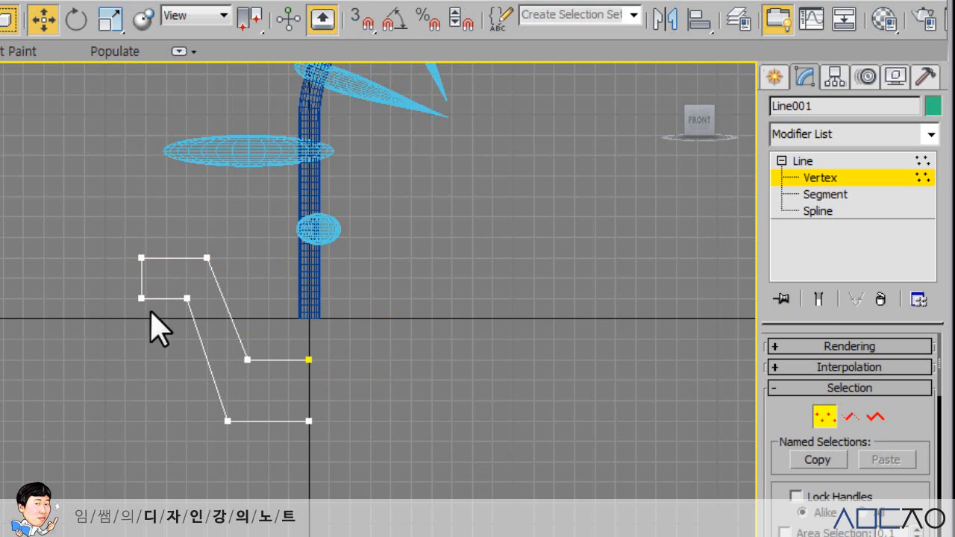
- Convert the two outer rim vertices to Smooth, adjust the lower one to round the rim, and leave vertex editing
drag(150, 312, 119, 247)
right_click(138, 262)
right_click(138, 261)
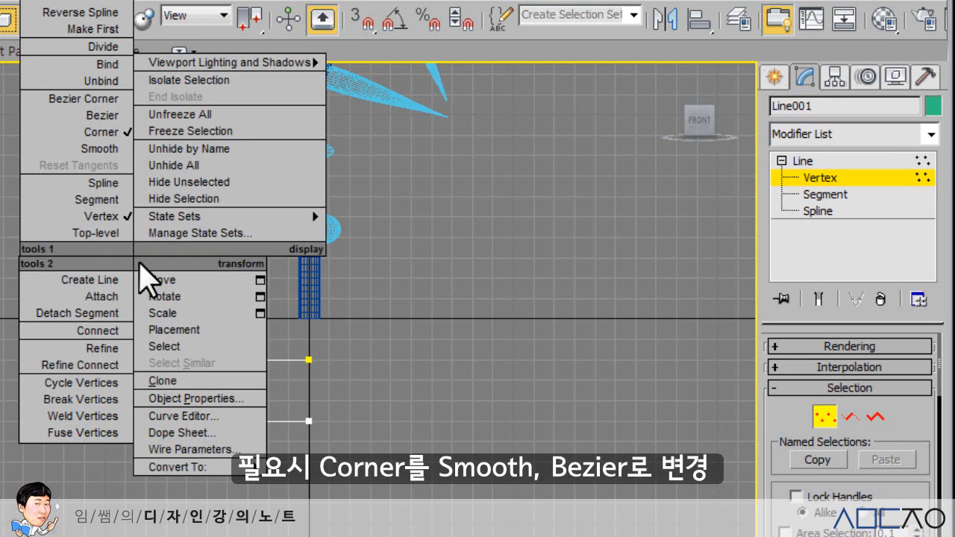
click(104, 148)
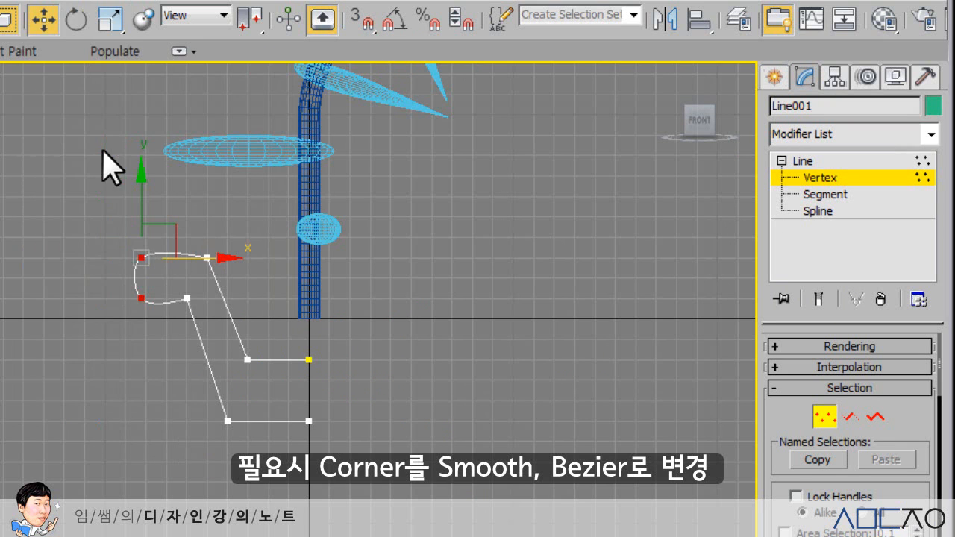
drag(151, 305, 168, 260)
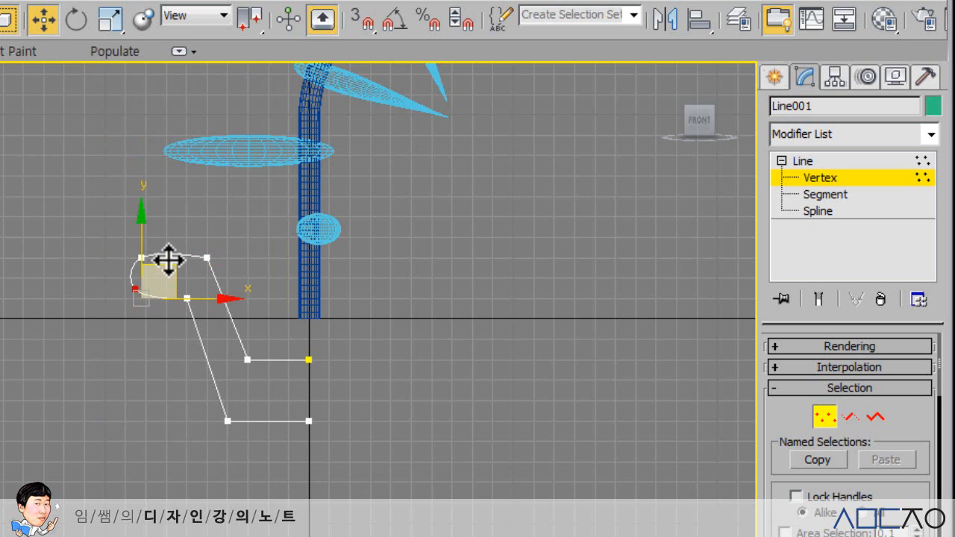
click(806, 162)
- Restore the four viewports, fit the scene in all of them, and apply a Lathe modifier to the pot profile
middle_drag(391, 374, 403, 386)
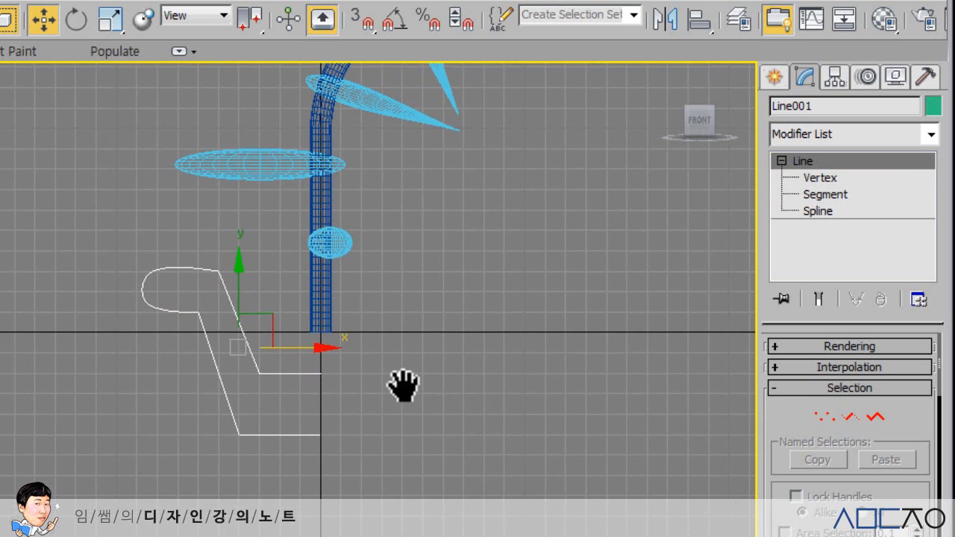
key(alt+w)
right_click(402, 447)
key(ctrl+shift+z)
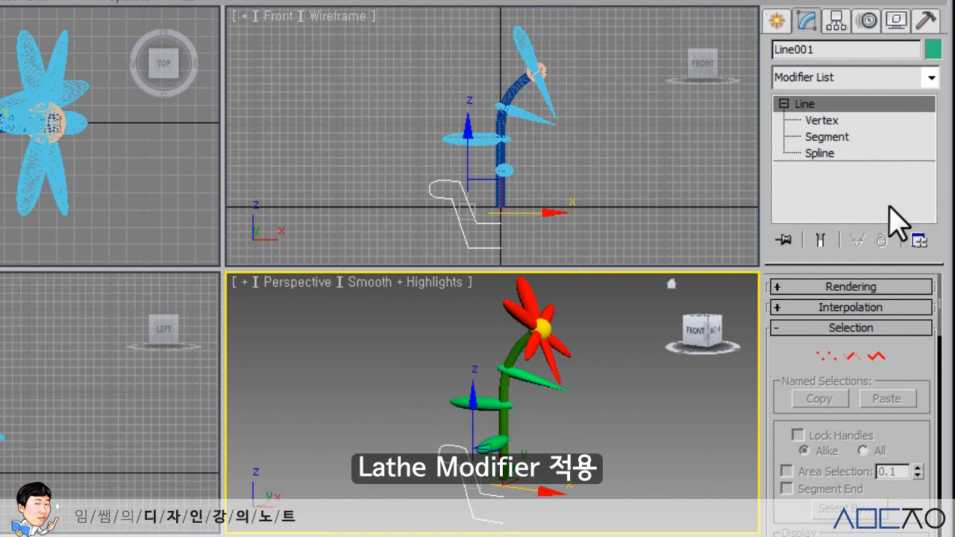
click(931, 77)
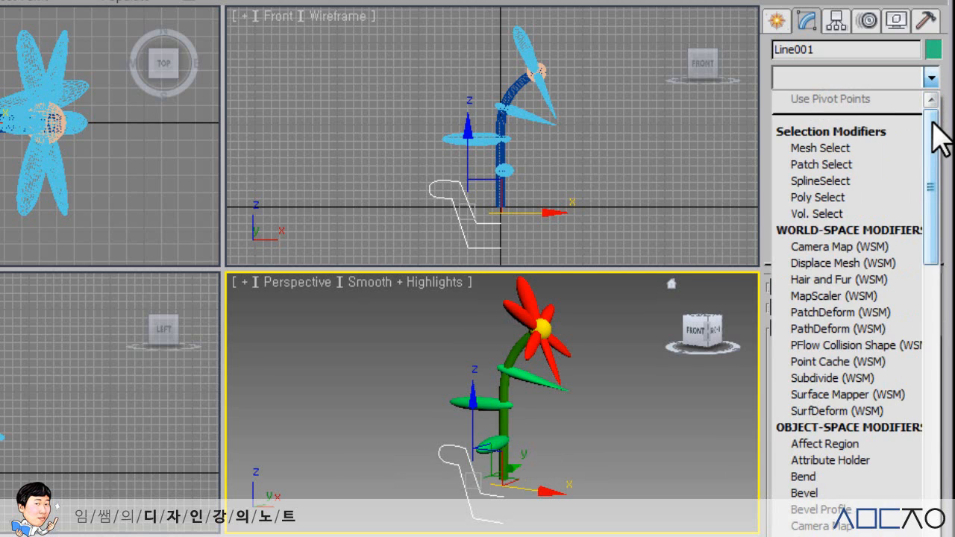
key(l)
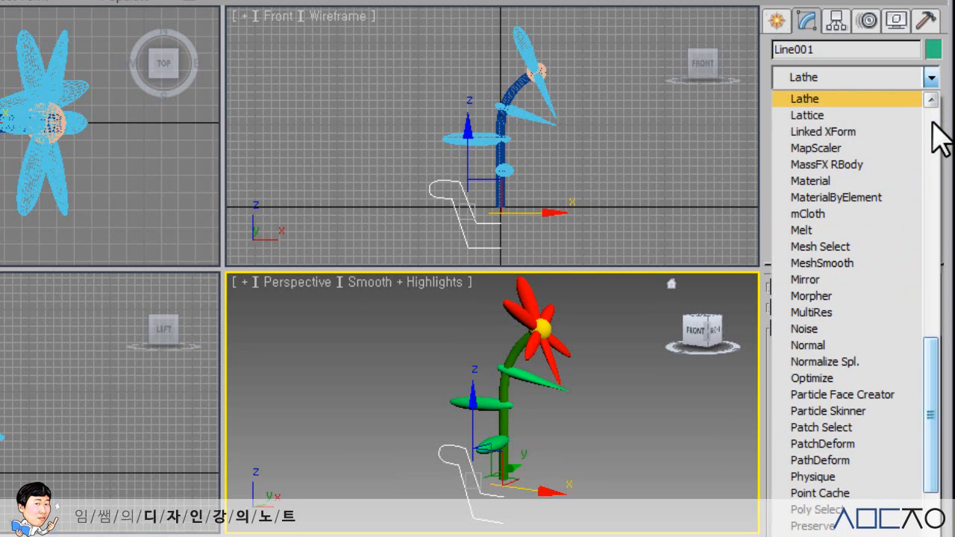
click(867, 103)
- Compare the Lathe alignment options and set the alignment to Max so the pot surrounds the stem
scroll(797, 345, down, 1)
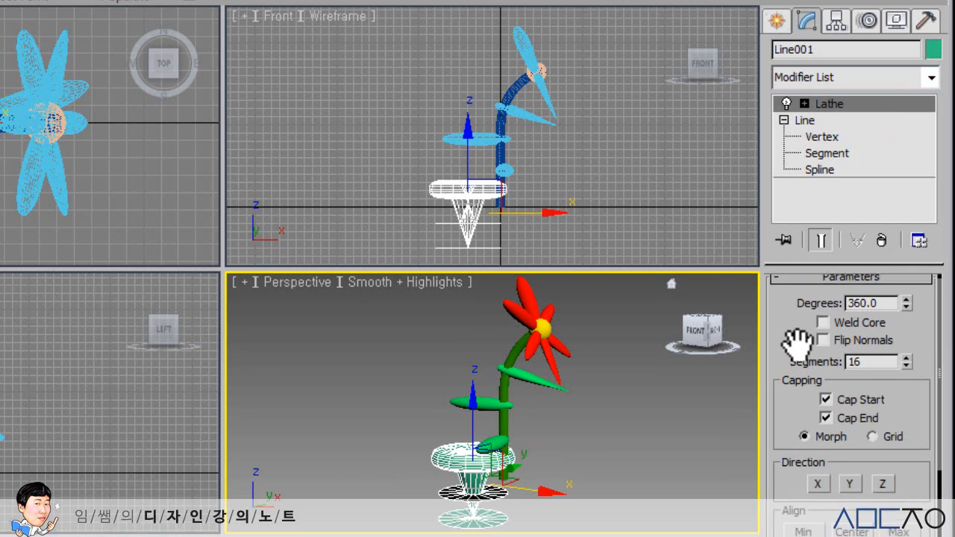
drag(797, 345, 794, 283)
click(802, 457)
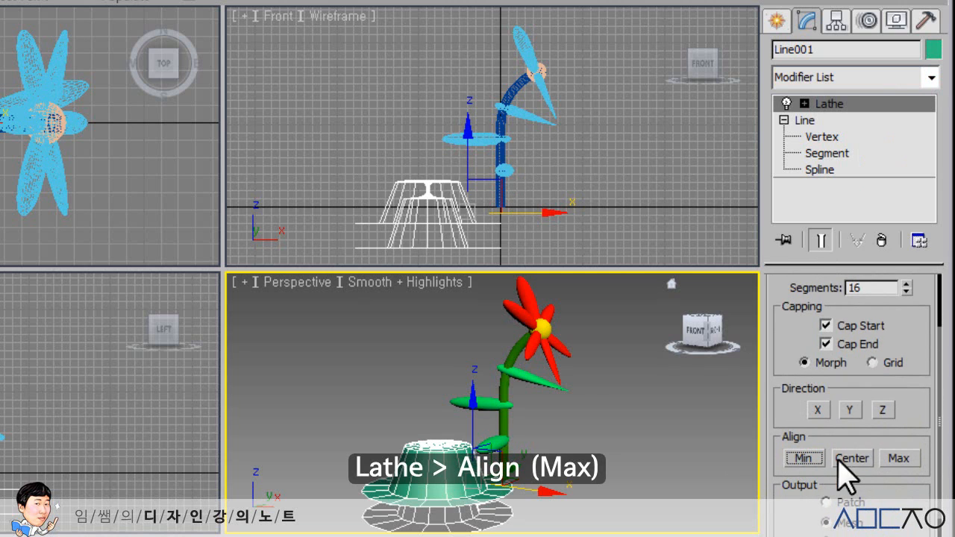
click(843, 460)
click(899, 459)
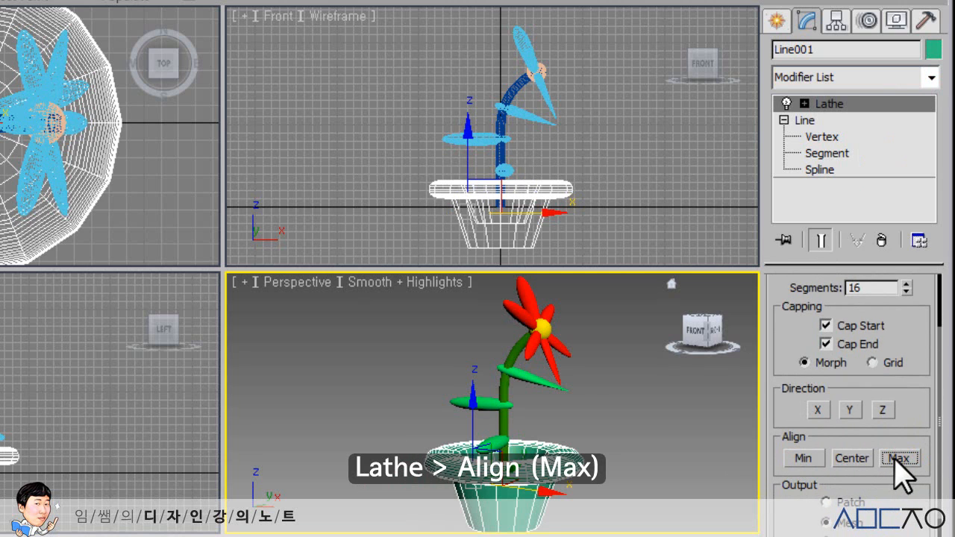
- Examine the underside of the lathed pot in the Perspective view, especially the centre of its base
drag(793, 330, 789, 444)
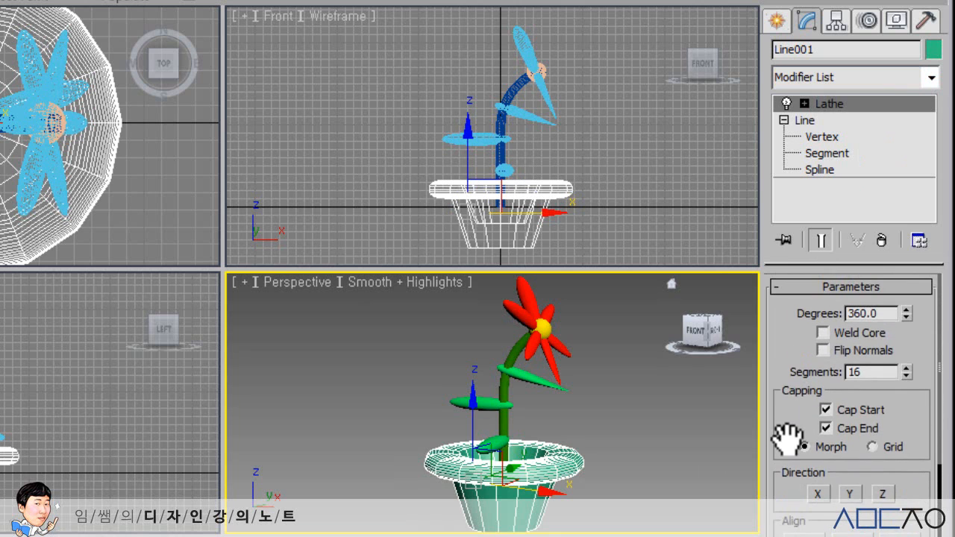
alt+middle_drag(592, 448, 586, 418)
click(586, 417)
click(507, 435)
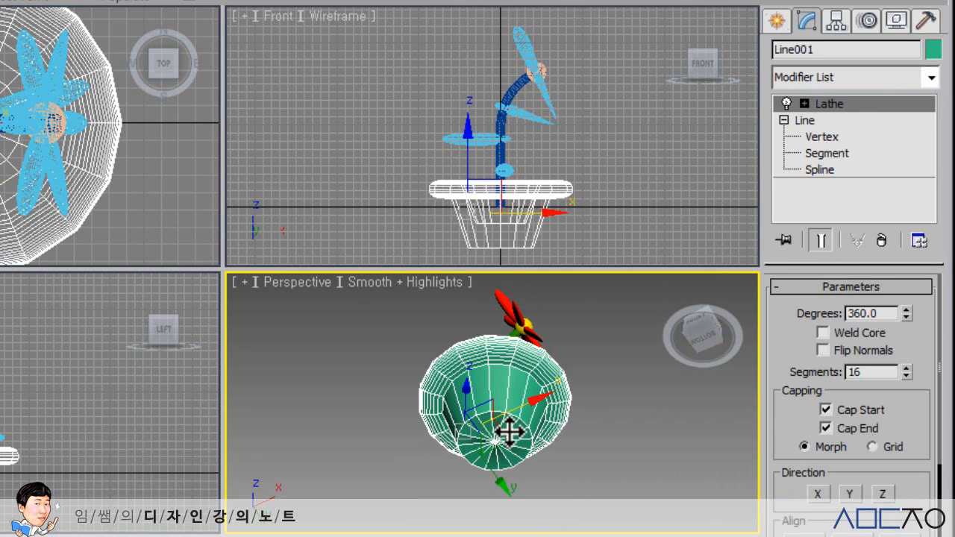
- Enable Weld Core on the pot's Lathe modifier and inspect the base and rim in an enlarged Perspective view
click(823, 333)
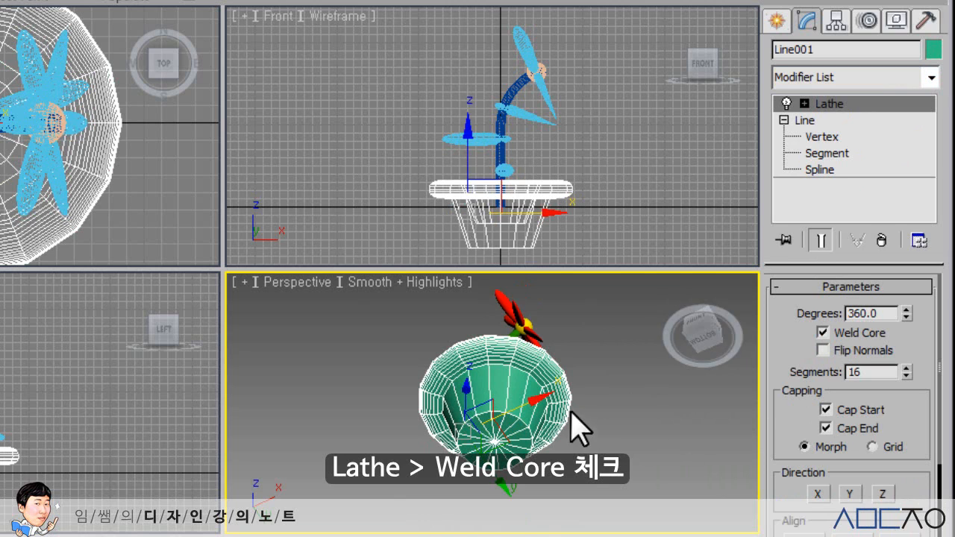
alt+middle_drag(575, 422, 568, 442)
key(alt+w)
middle_drag(533, 374, 465, 288)
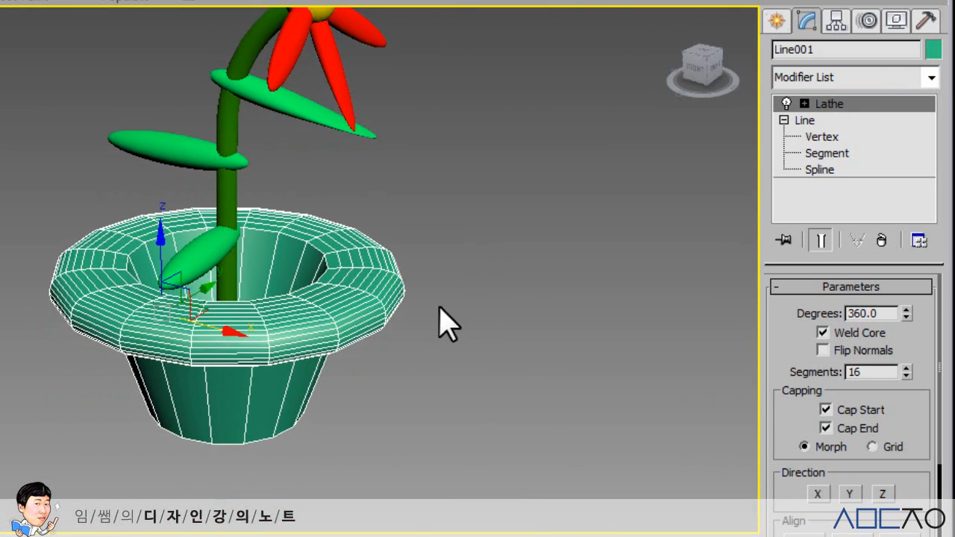
middle_drag(448, 324, 432, 318)
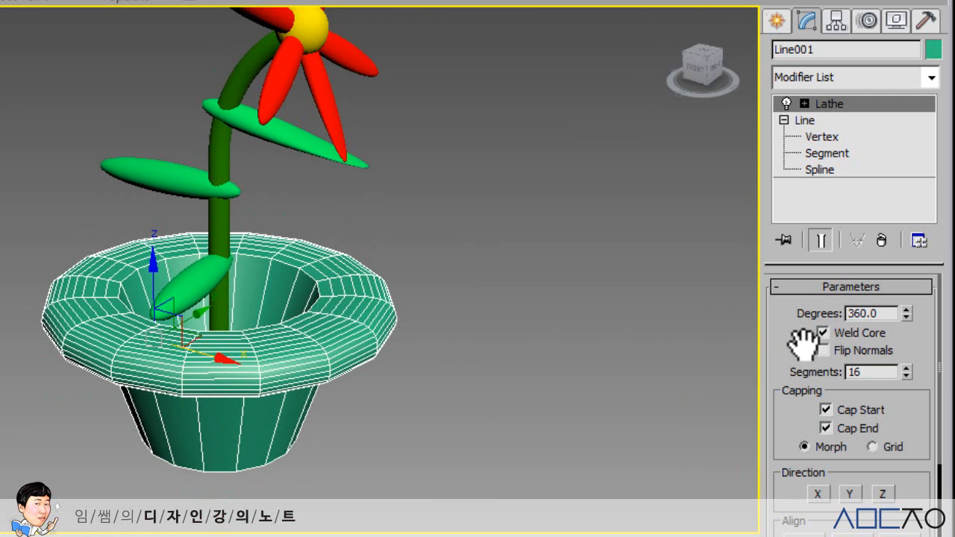
- Compare the pot's shading with Flip Normals on and off, leaving the option off
click(824, 351)
click(824, 351)
click(824, 352)
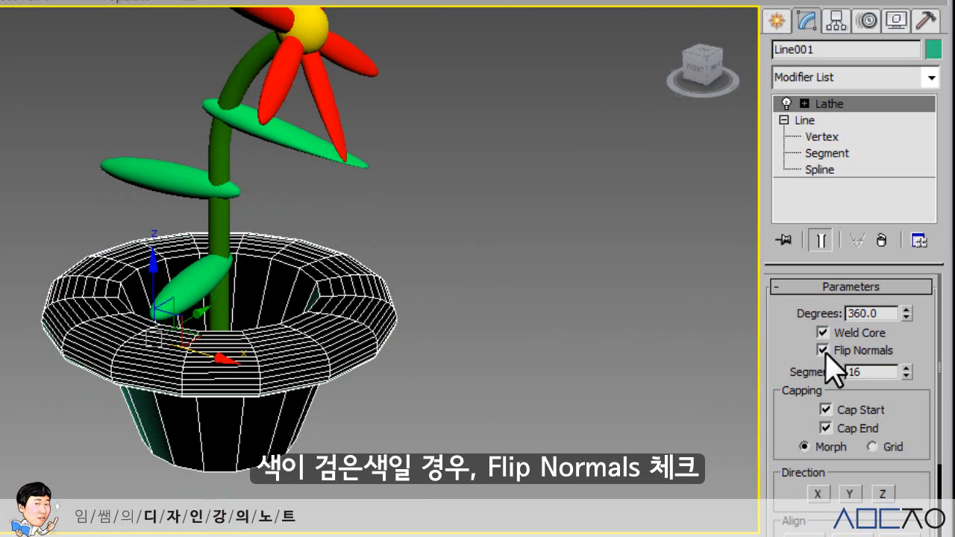
click(824, 352)
- Set the Lathe segments to 40 to smooth the pot, and deselect it
middle_drag(455, 348, 457, 349)
scroll(481, 352, down, 3)
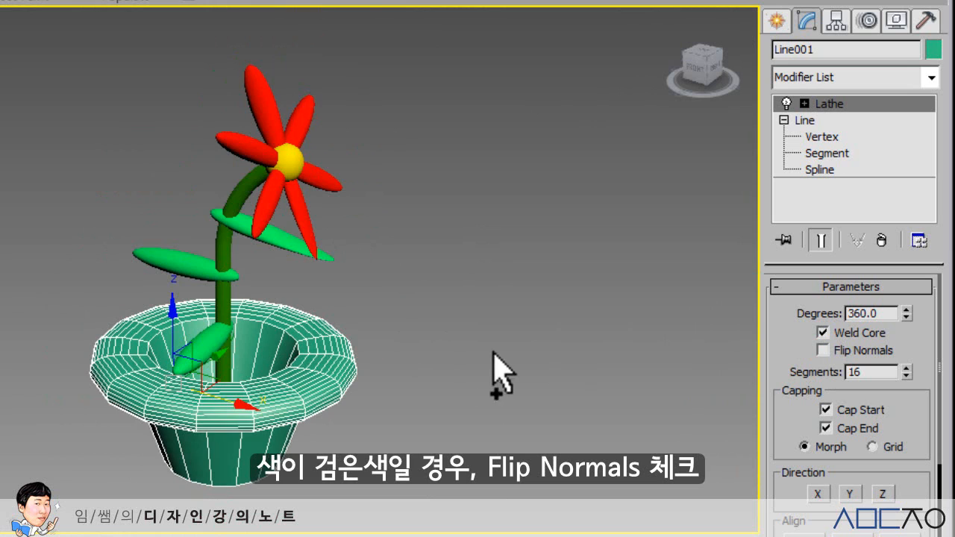
double_click(872, 372)
text(4)
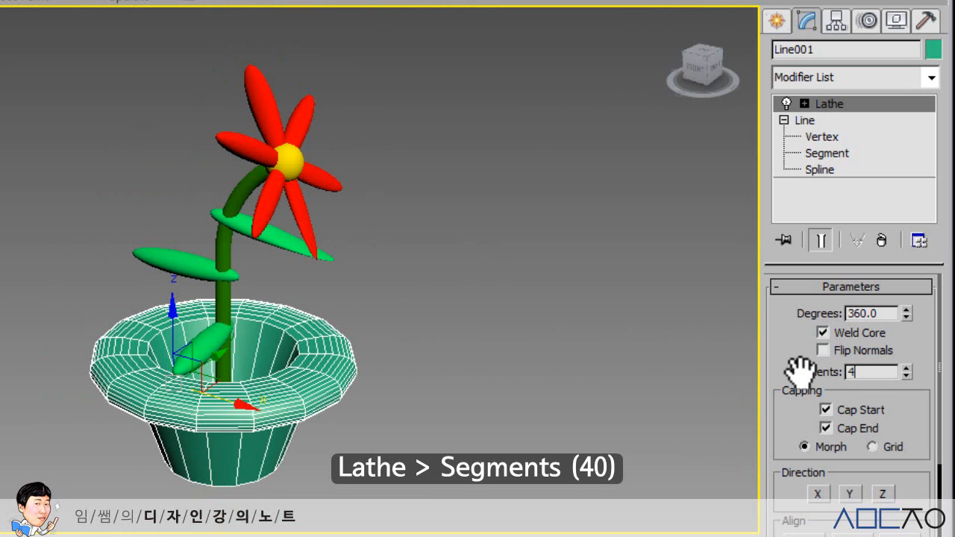
text(0)
key(Return)
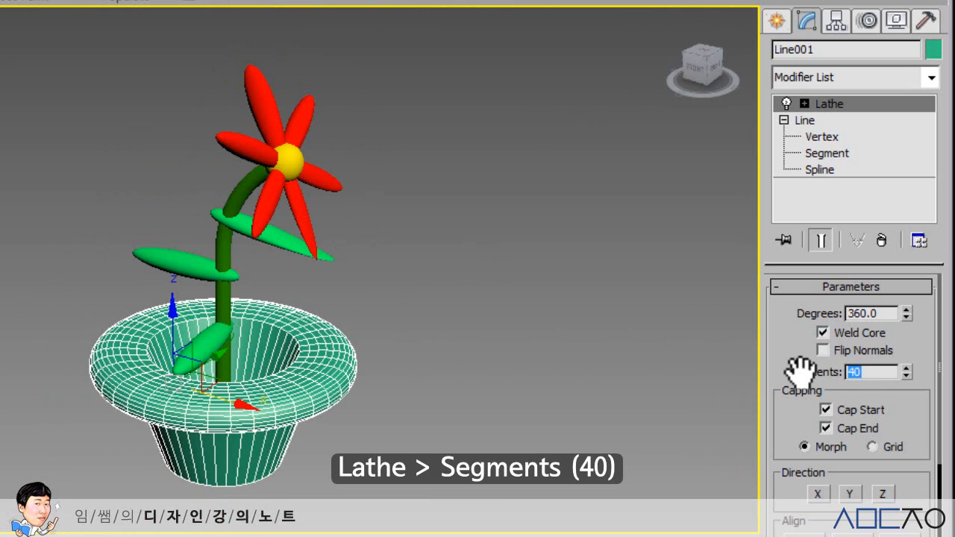
click(495, 401)
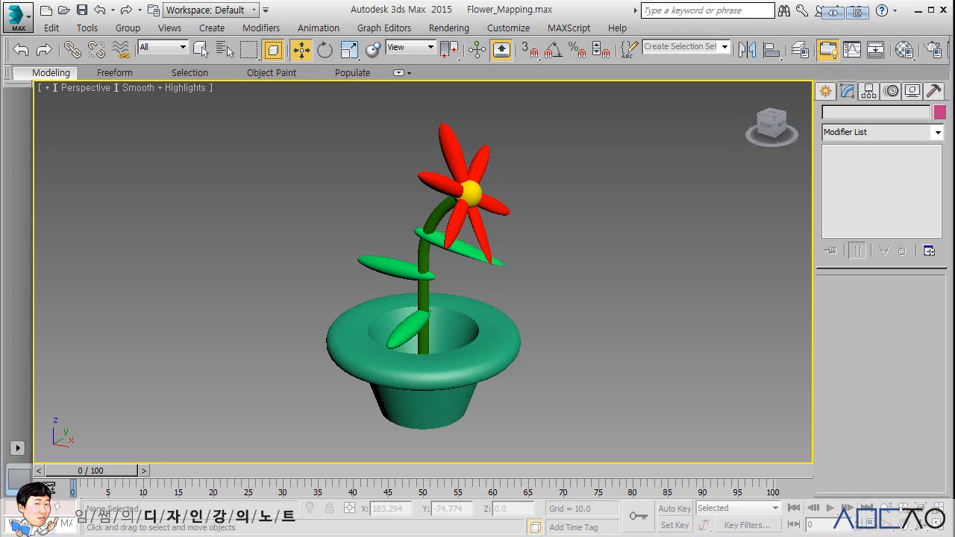
- Restore the four viewports and delete the lathed pot around the flower stem
key(alt+w)
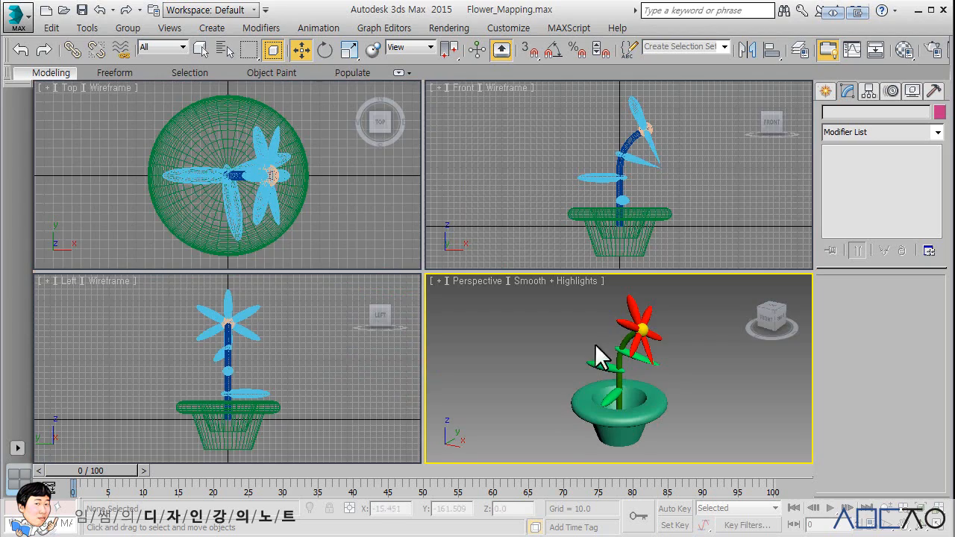
click(644, 233)
key(Delete)
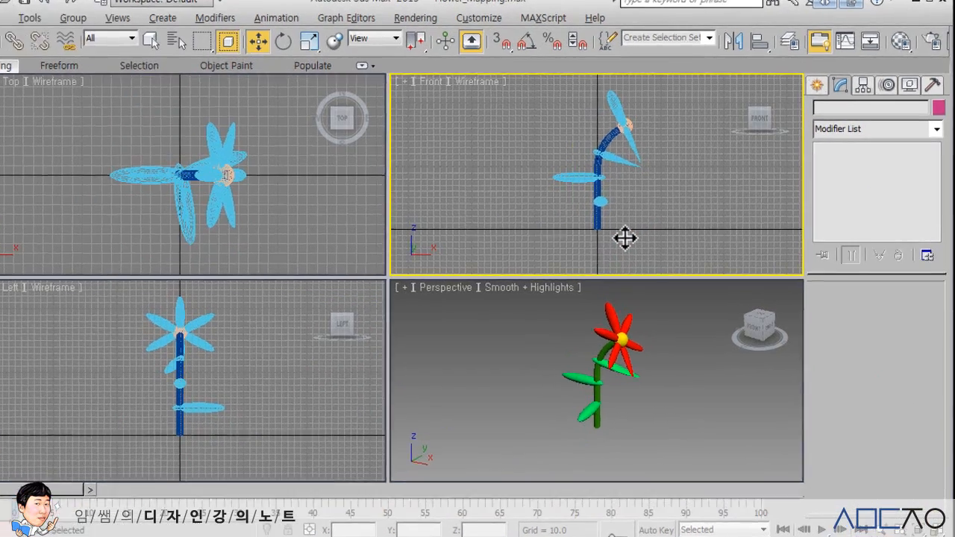
- Draw an open four-point corner Line in the Front view, from below the stem's base outward and up to a flared rim
key(alt+w)
middle_drag(584, 263, 582, 202)
scroll(588, 229, up, 2)
middle_drag(489, 207, 496, 180)
click(793, 67)
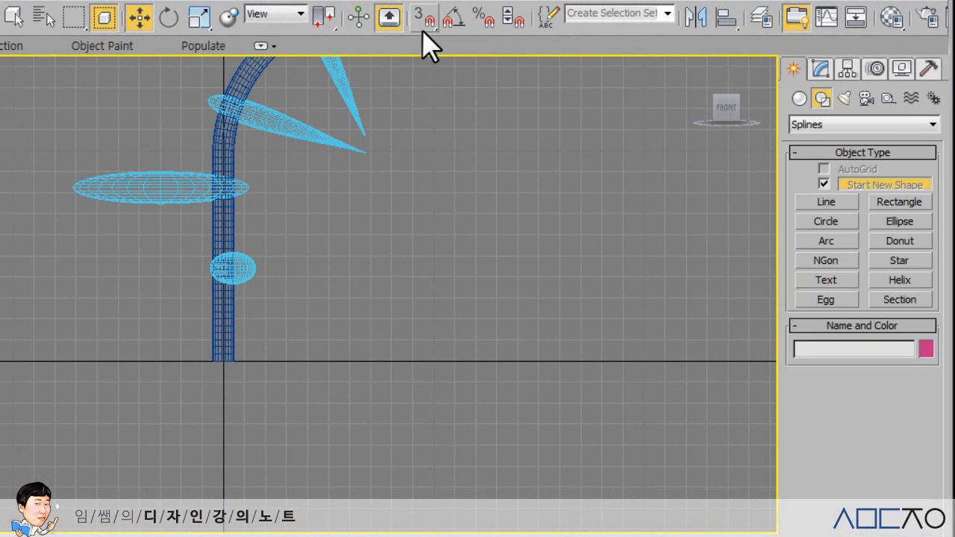
click(821, 204)
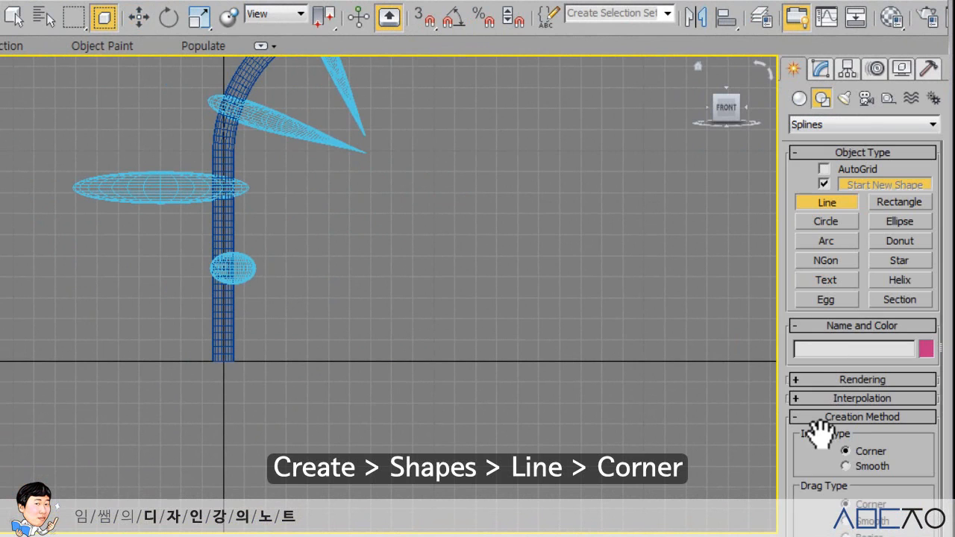
middle_drag(229, 382, 276, 357)
click(273, 354)
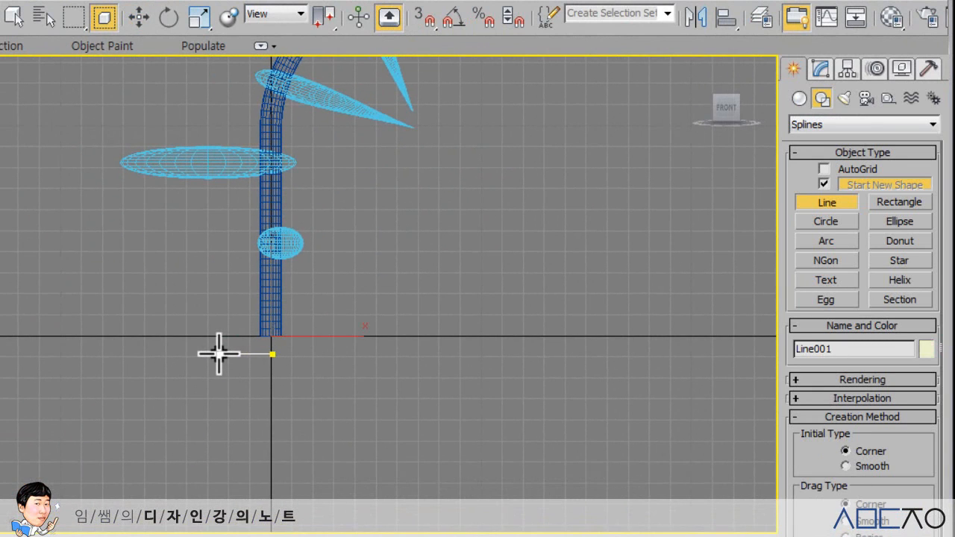
click(219, 354)
click(183, 289)
click(151, 274)
right_click(95, 336)
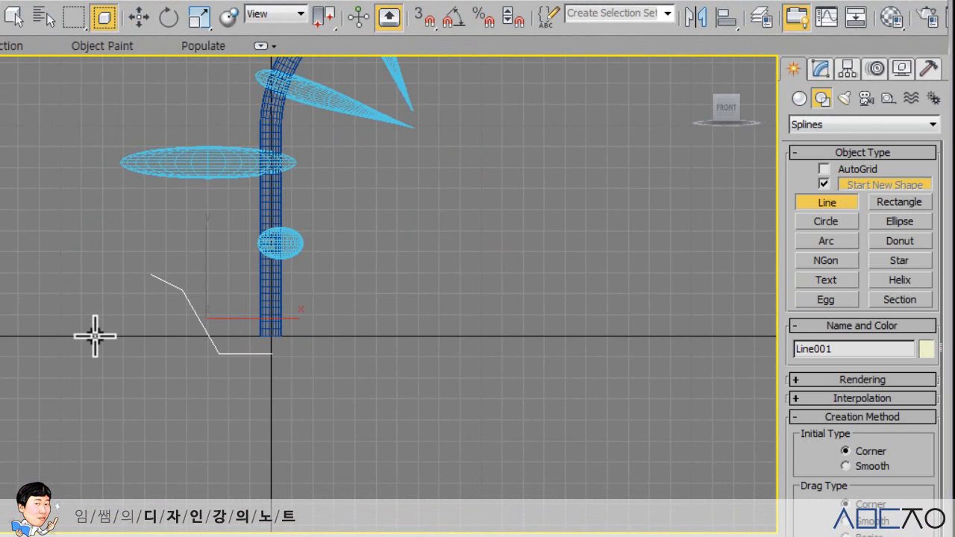
- Outline the pot profile spline outward freehand to give the pot wall thickness
click(822, 70)
click(800, 144)
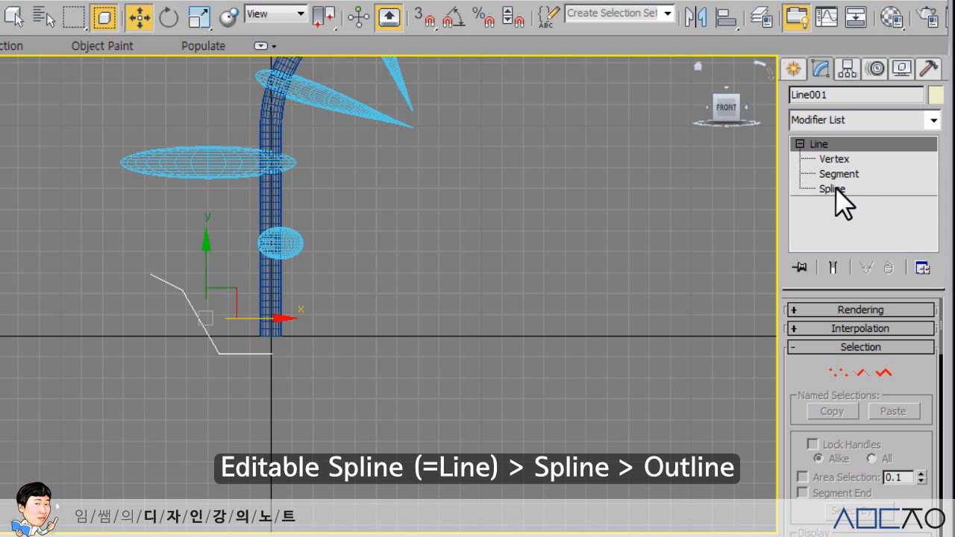
click(834, 190)
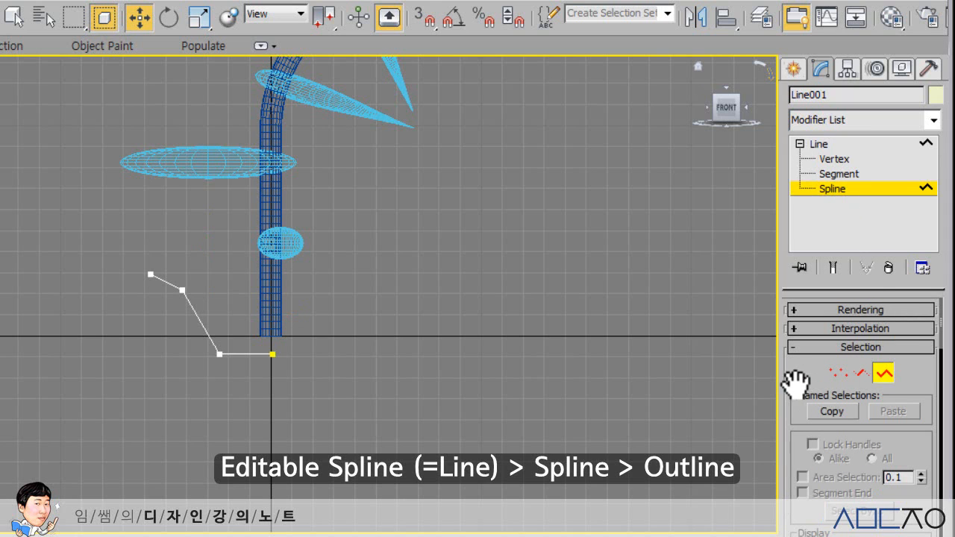
scroll(806, 377, down, 1)
scroll(833, 424, down, 15)
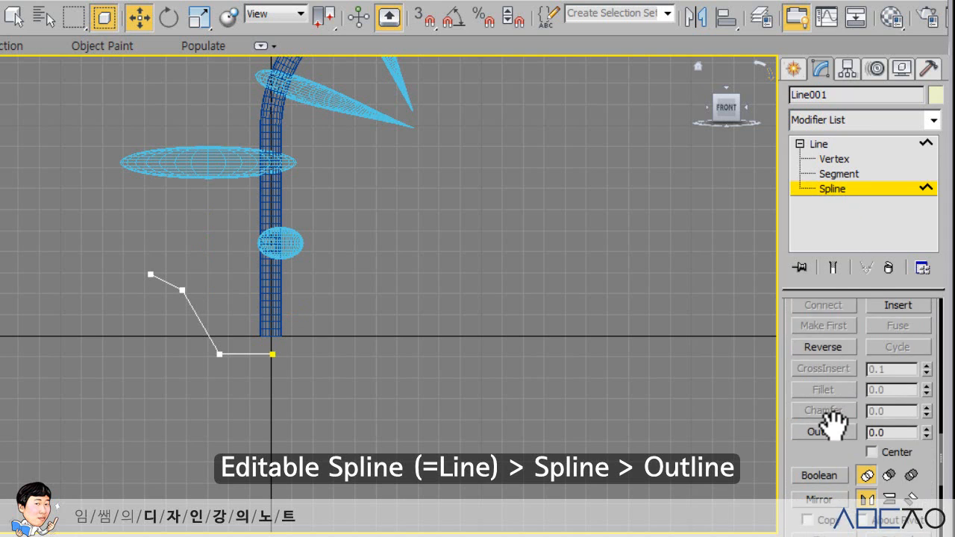
click(828, 380)
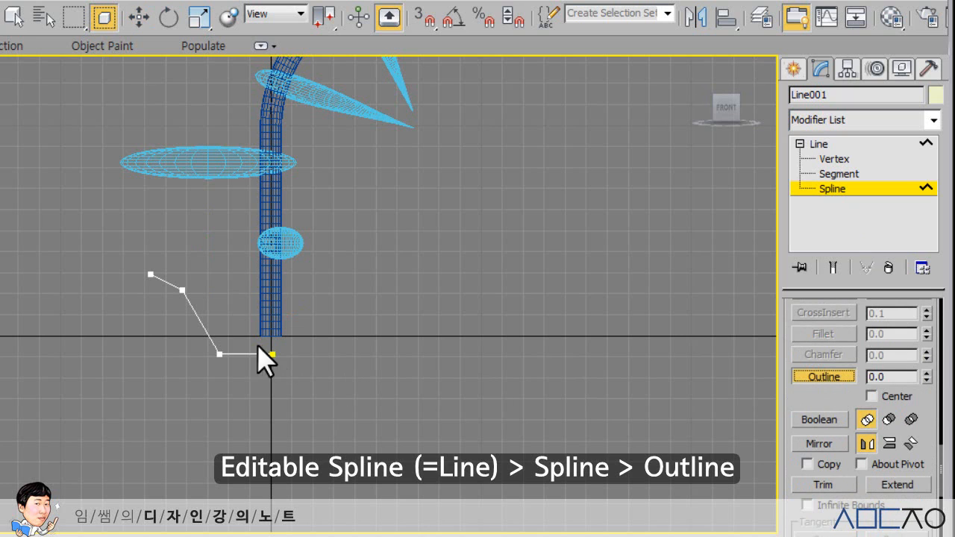
drag(212, 340, 213, 316)
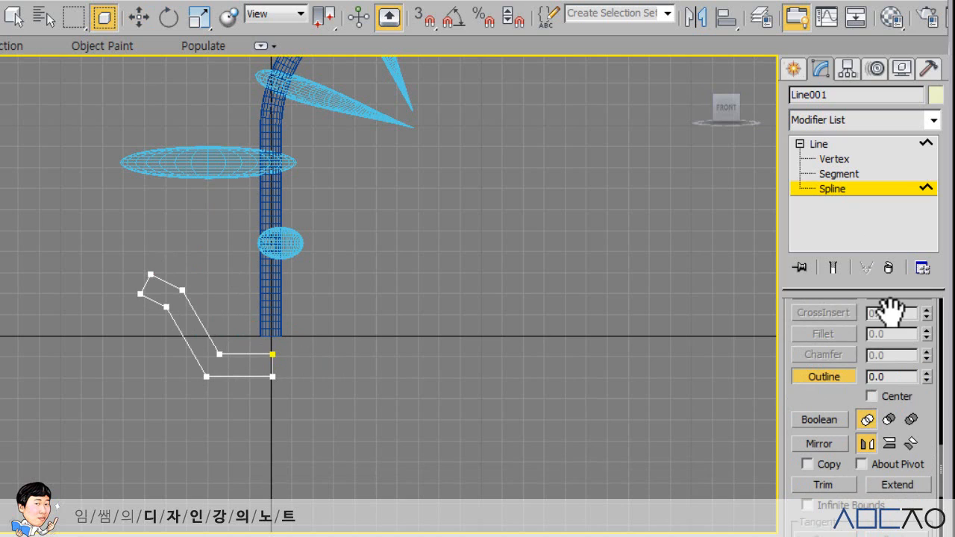
key(w)
- Delete the short vertical segment that closes the outlined profile at the stem's axis
click(835, 173)
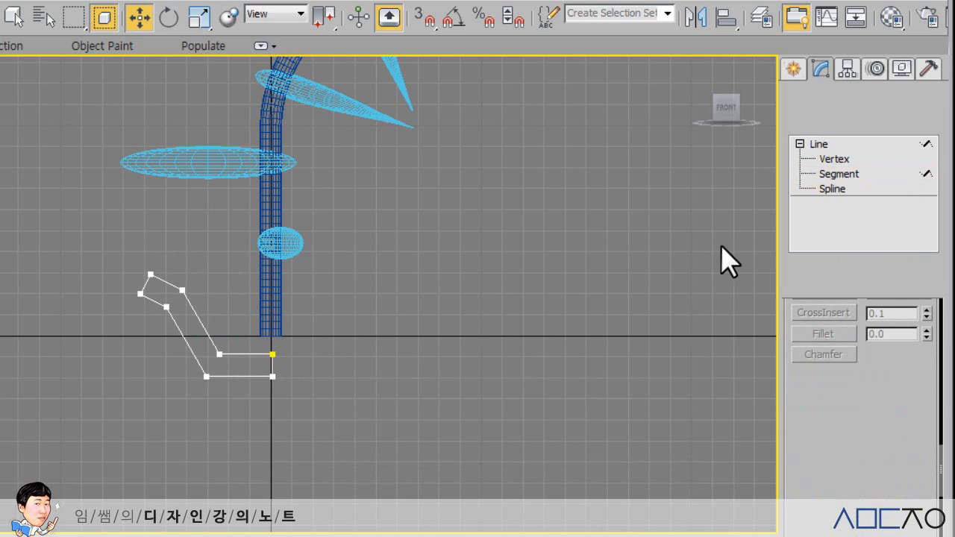
click(273, 366)
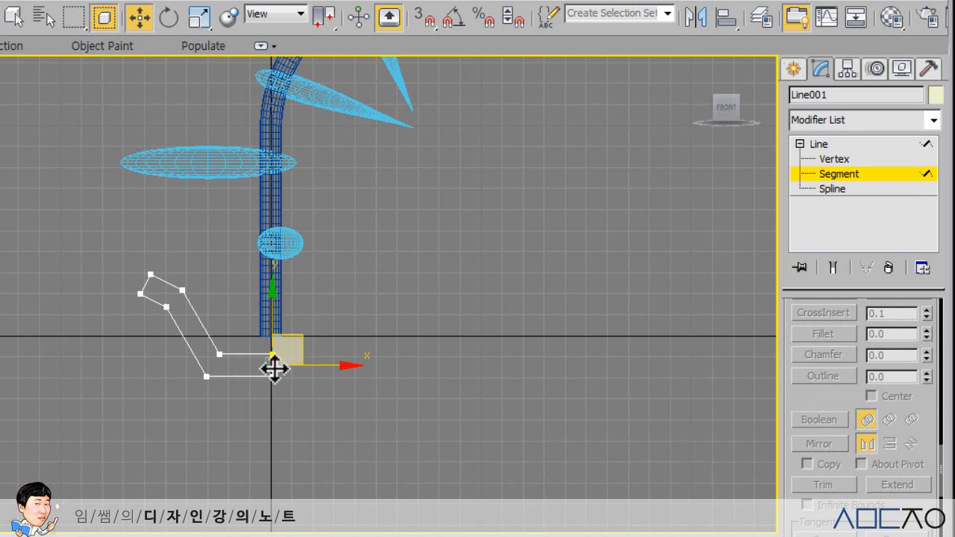
click(345, 385)
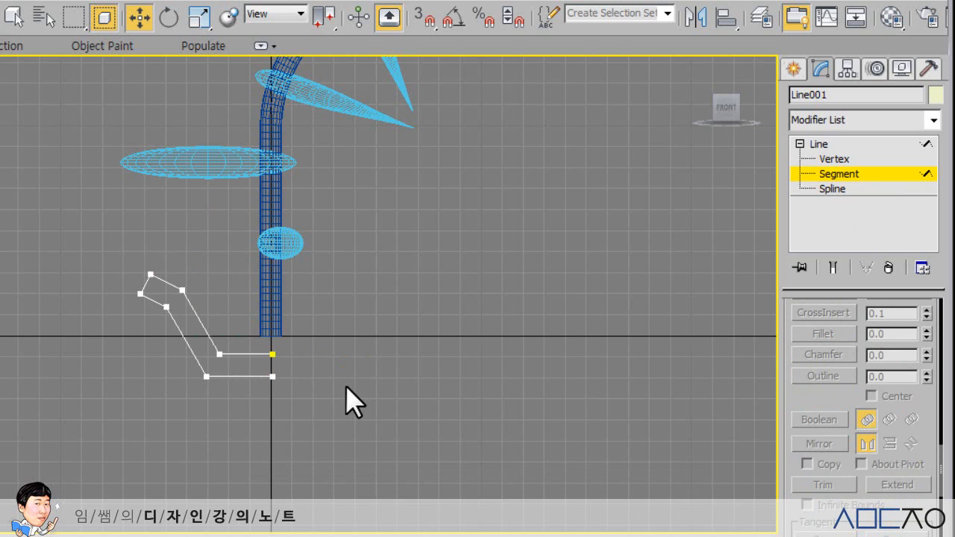
- Set the X position of the profile's two open end vertices to 0
click(834, 159)
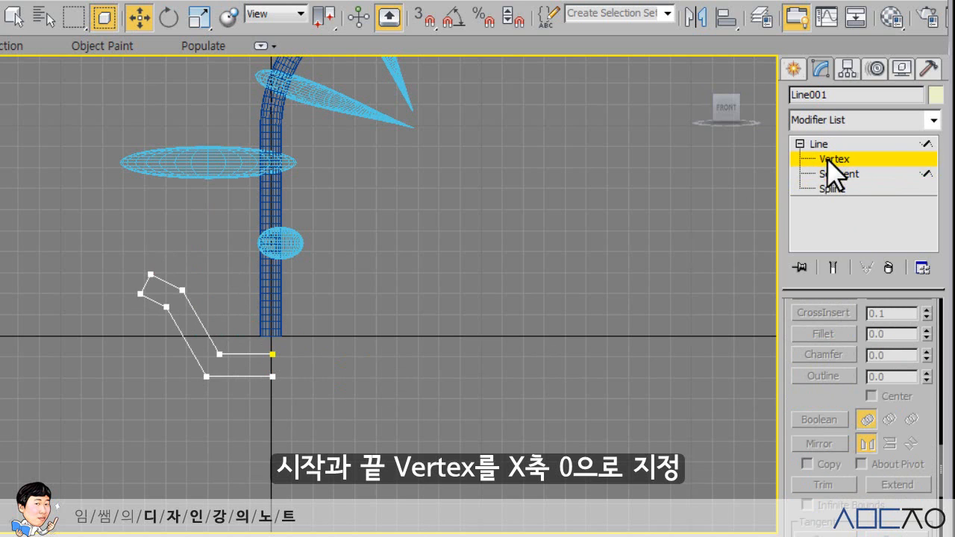
click(273, 354)
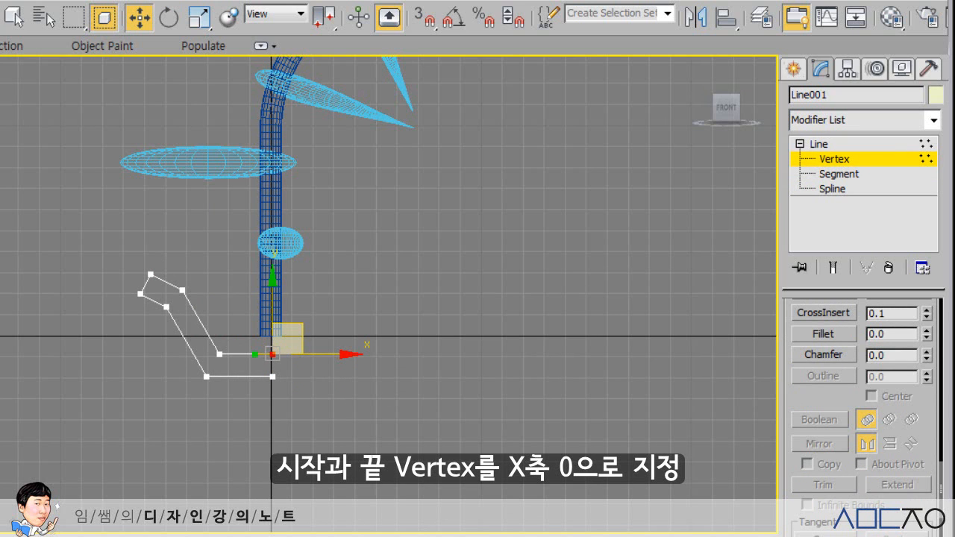
click(272, 376)
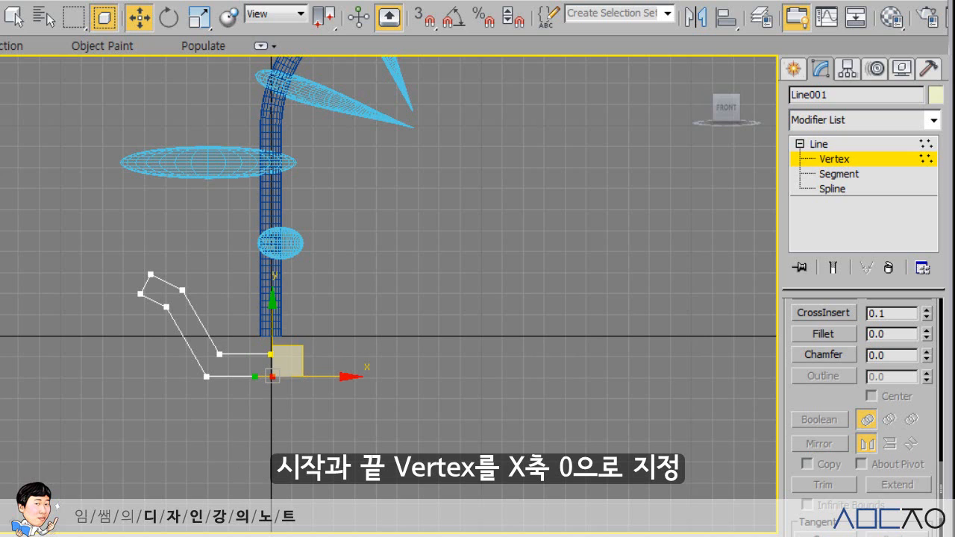
key(Return)
click(450, 390)
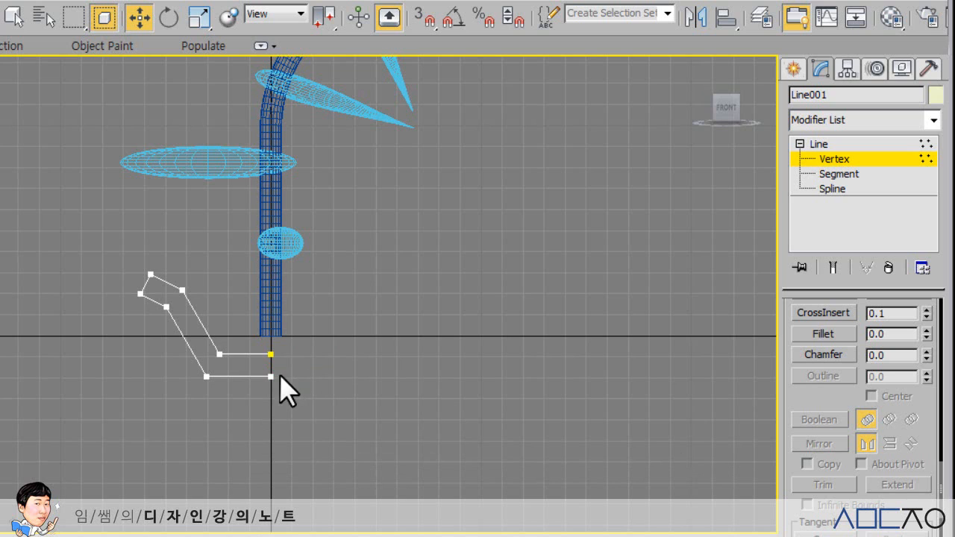
- Move the lower end vertex horizontally well past the stem's axis and enable Automatic Welding for Create Line
drag(271, 377, 415, 377)
scroll(817, 459, up, 5)
scroll(817, 459, up, 5)
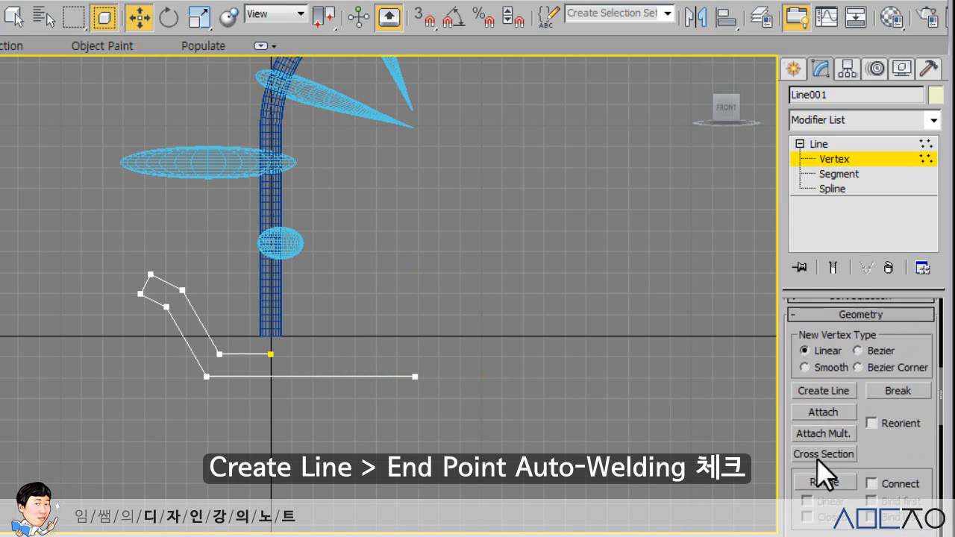
click(824, 475)
scroll(870, 448, down, 10)
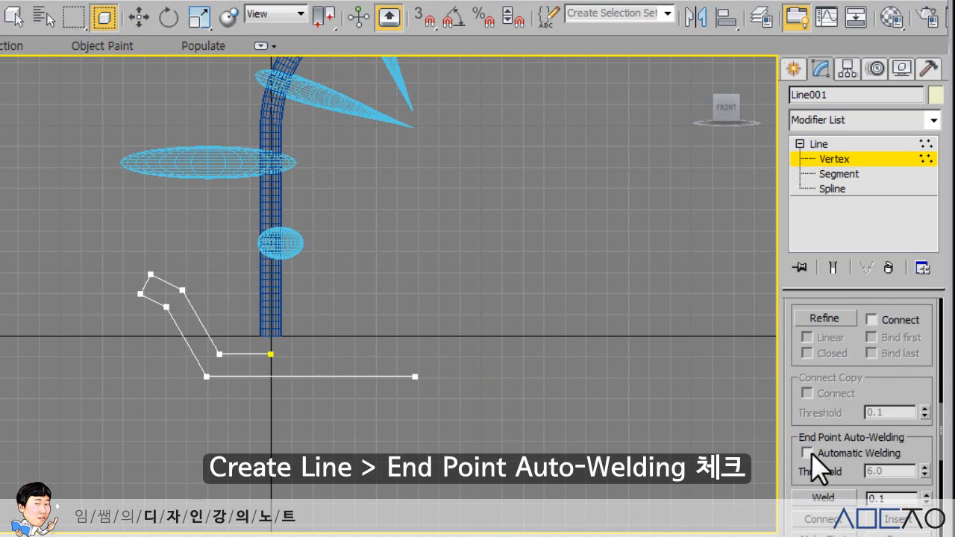
click(808, 453)
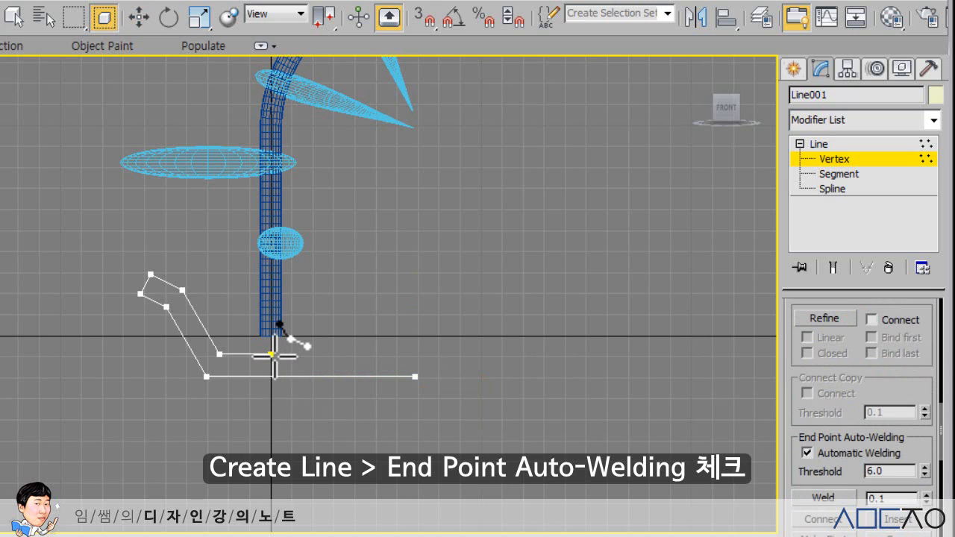
- Draw a straight vertical line from the upper end vertex down across the lower line, removing the misplaced point on the way
click(274, 357)
shift+click(287, 355)
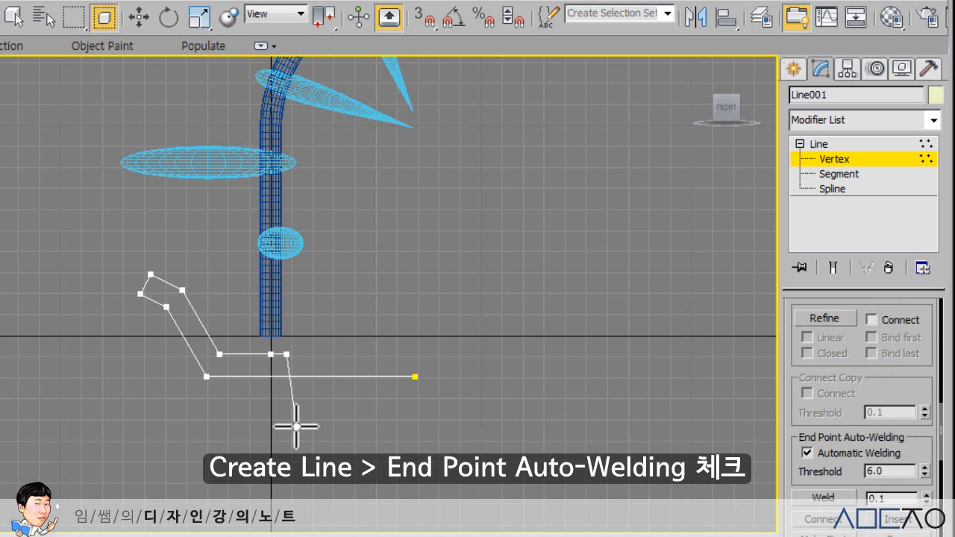
key(BackSpace)
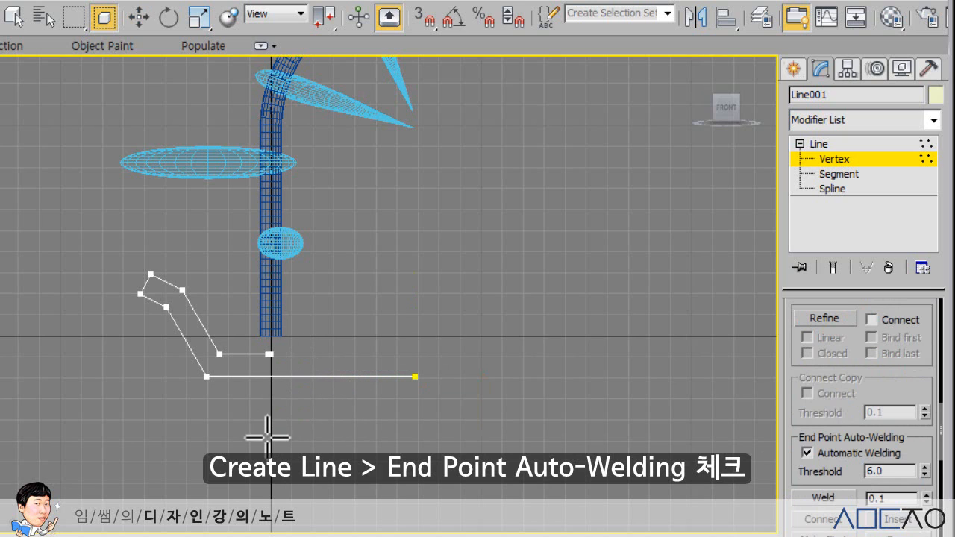
shift+click(269, 446)
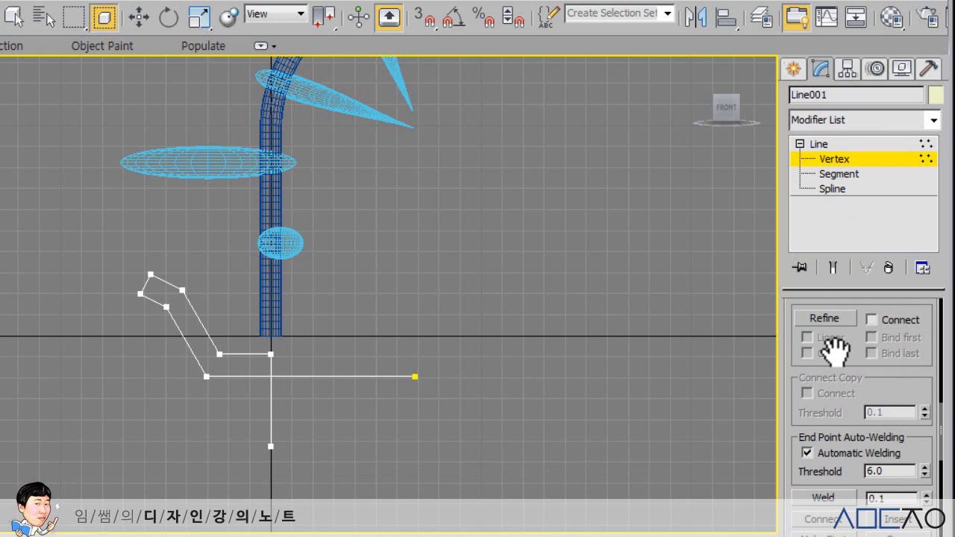
scroll(849, 363, up, 6)
click(834, 404)
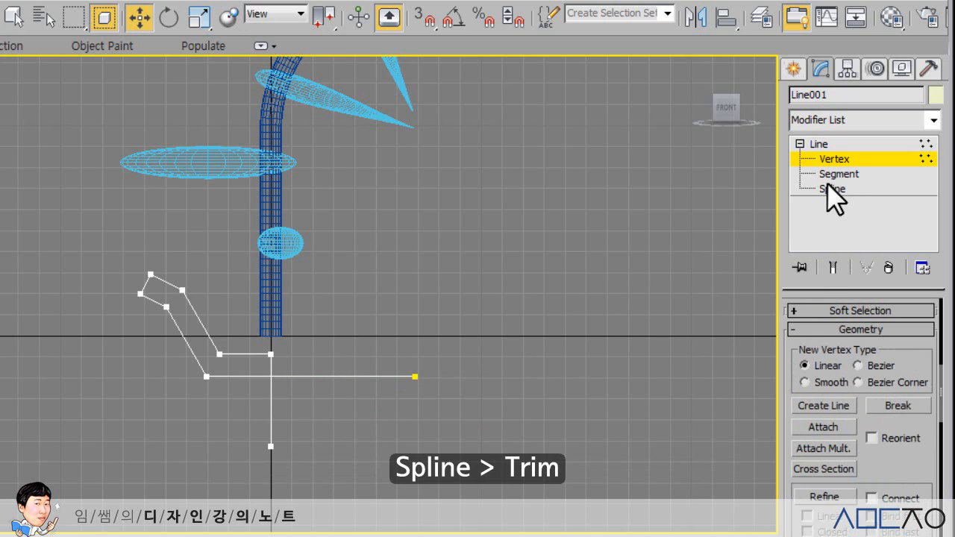
- Trim the overhanging ends of the lower horizontal line and the vertical line beyond their crossing at the stem's axis
click(832, 189)
drag(814, 437, 816, 373)
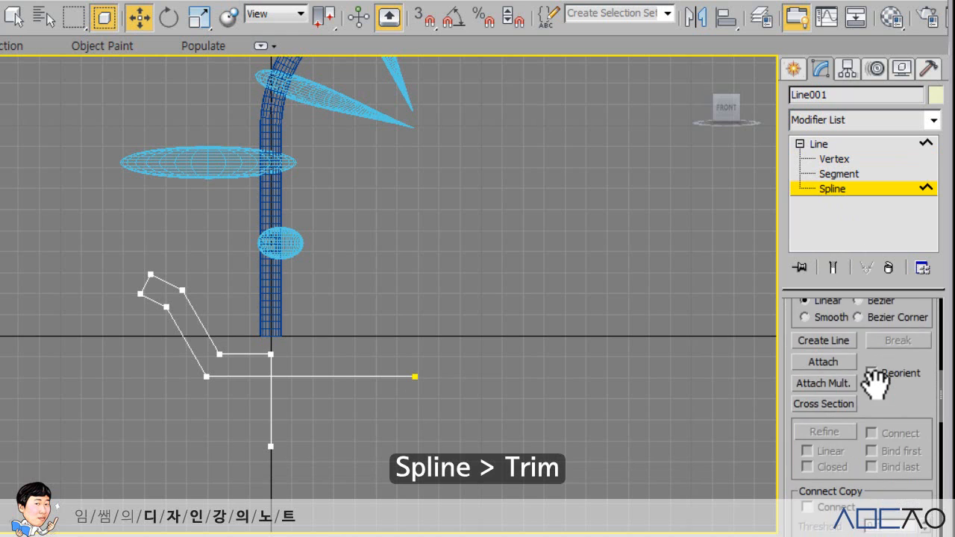
scroll(873, 417, down, 5)
scroll(874, 410, down, 5)
click(824, 477)
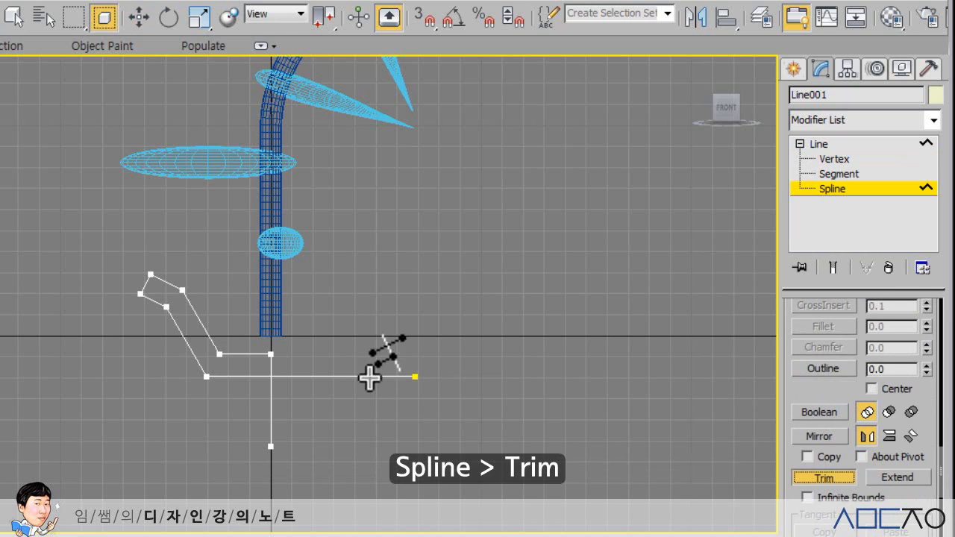
click(336, 377)
click(273, 390)
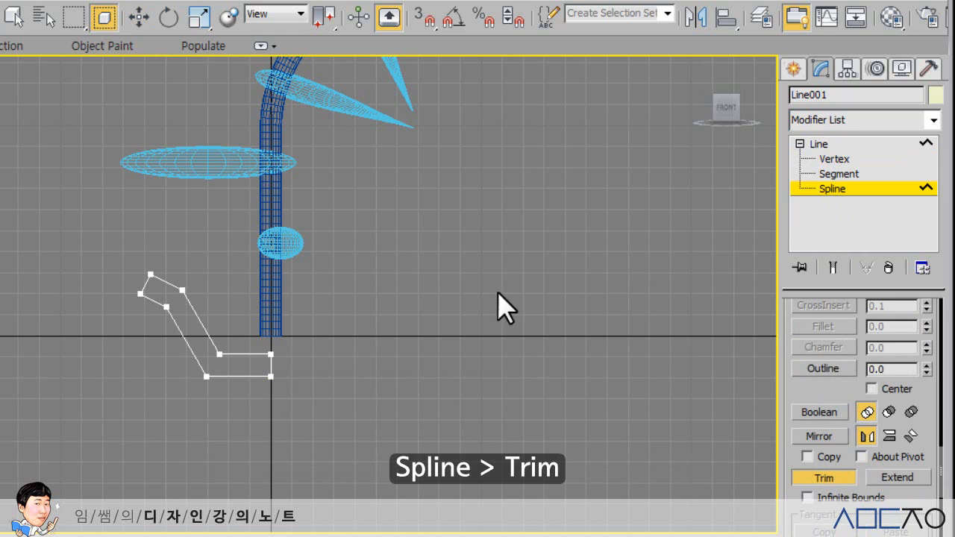
- Delete the short vertical segment that joins the profile's two ends at the axis
click(839, 175)
click(267, 366)
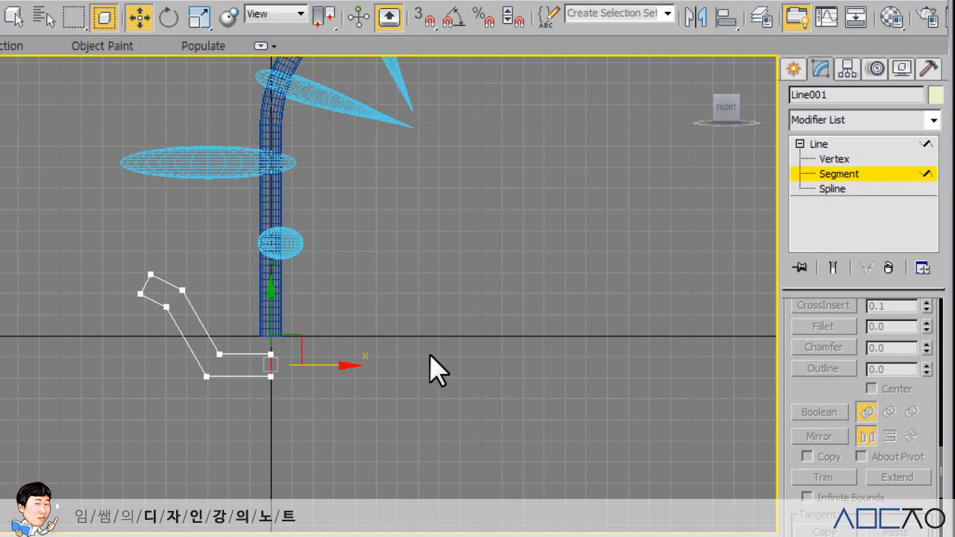
key(Delete)
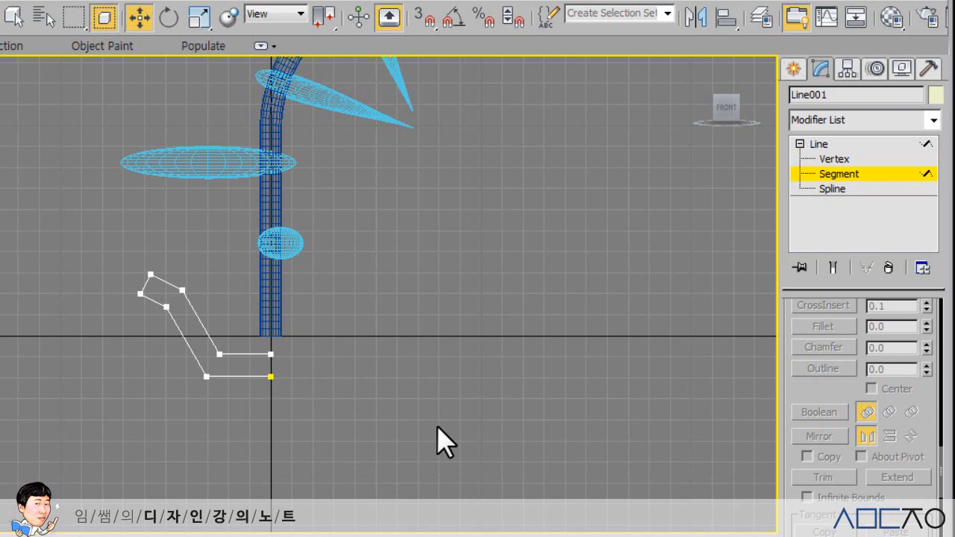
- Convert the two outermost vertices at the pot's rim to Smooth
click(831, 159)
drag(127, 267, 154, 302)
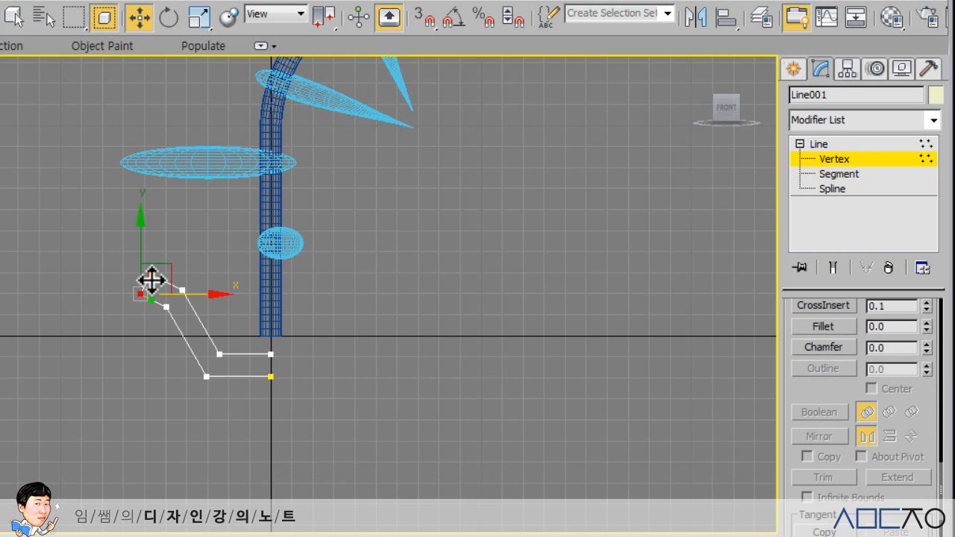
right_click(149, 275)
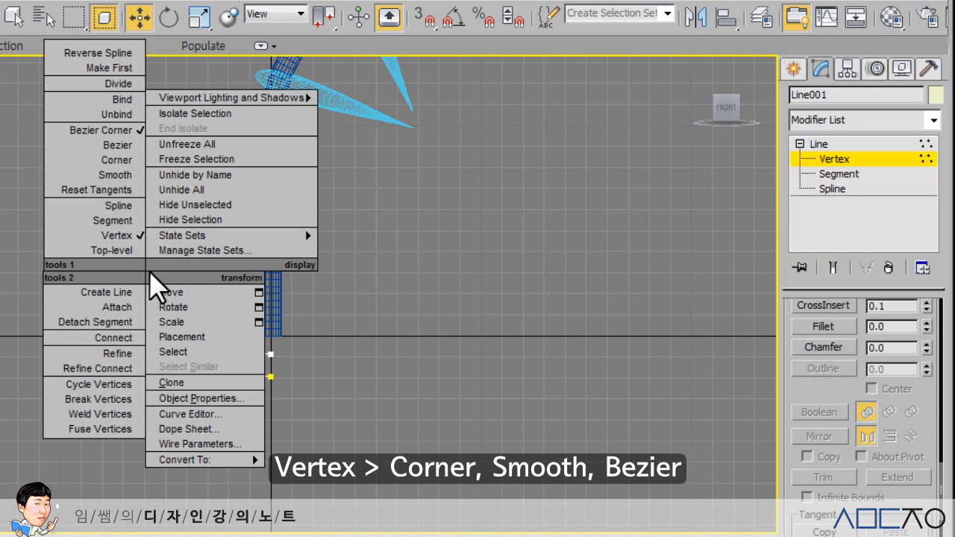
click(116, 175)
click(372, 388)
- Fillet the two vertices where the rim meets the pot's slanted wall
mouse_move(209, 317)
middle_down()
mouse_move(221, 327)
mouse_move(225, 309)
middle_up()
scroll(217, 327, up, 2)
drag(160, 247, 160, 251)
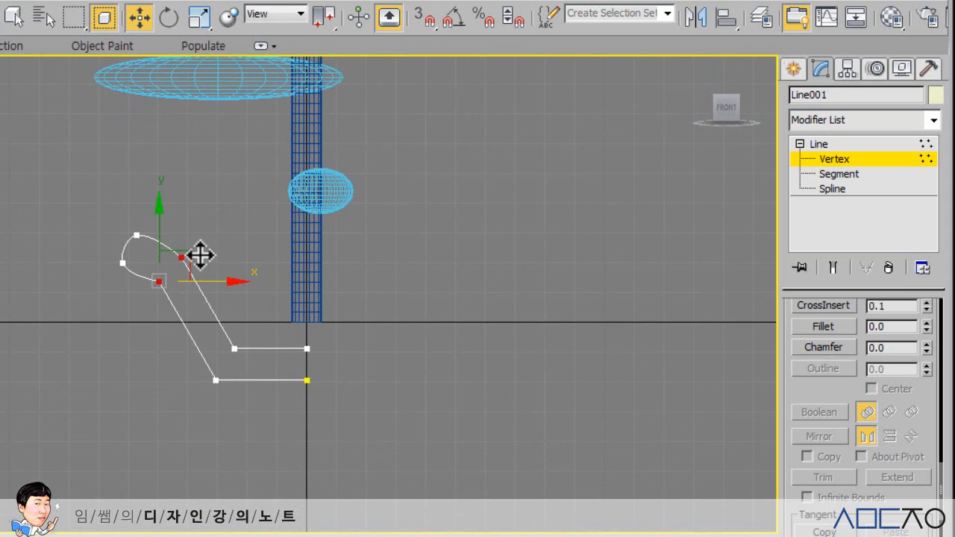
drag(821, 335, 825, 386)
click(825, 386)
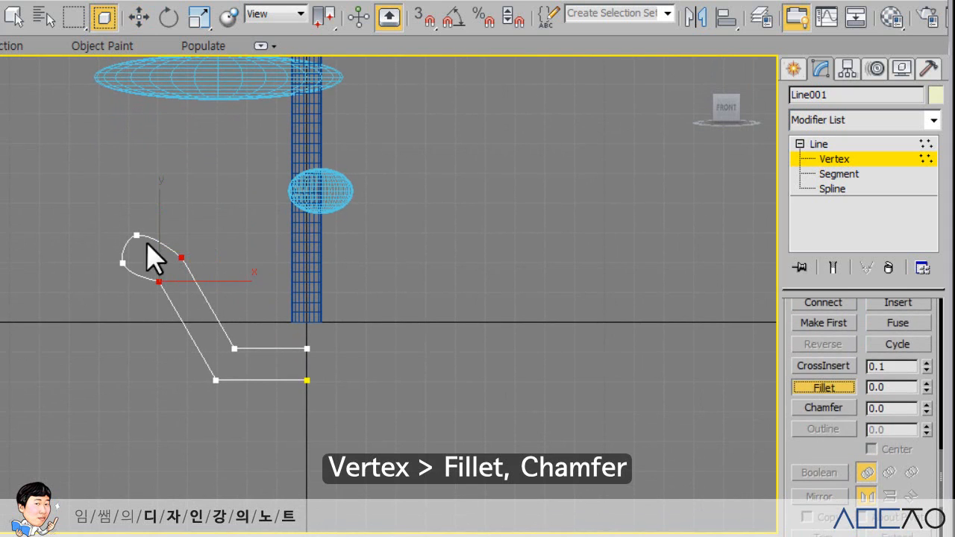
drag(182, 254, 174, 242)
- Chamfer the inner and outer corner vertices where the pot's wall meets its base
click(815, 407)
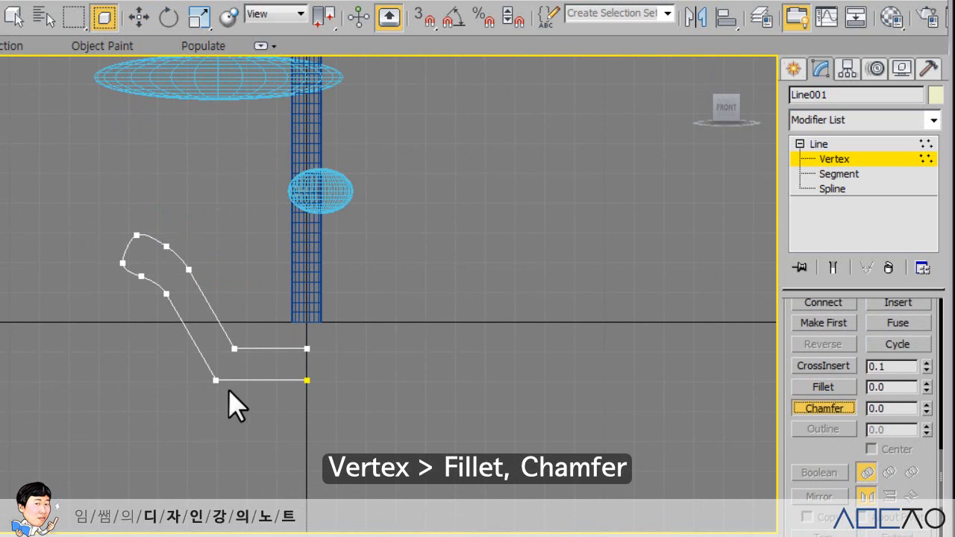
drag(214, 344, 235, 336)
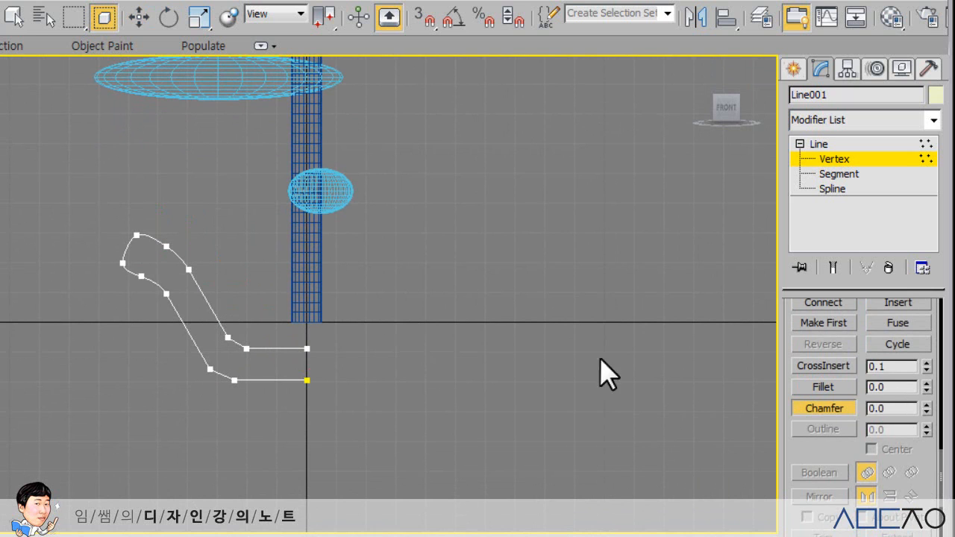
click(802, 409)
- Return to the four-viewport layout and apply a Lathe modifier to the whole pot profile
click(821, 144)
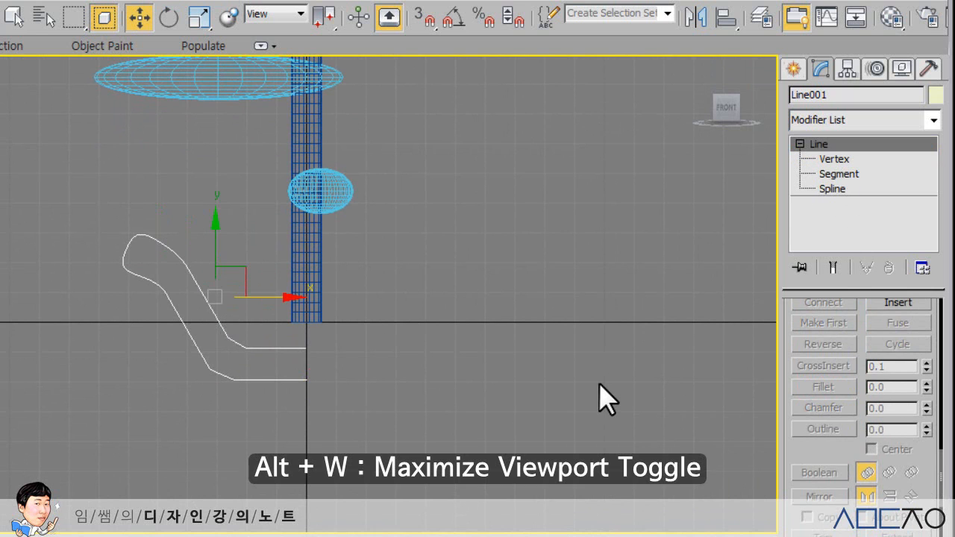
key(alt+w)
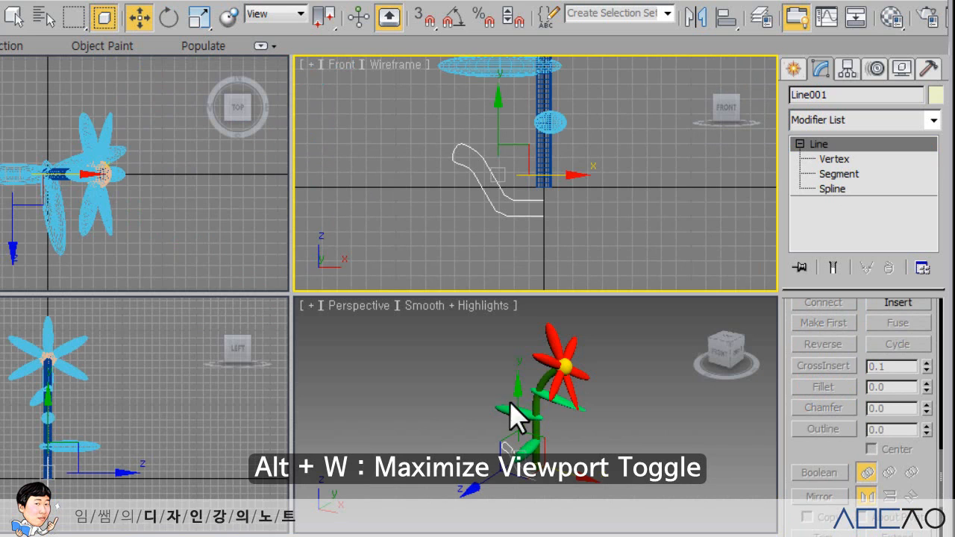
click(934, 119)
key(l)
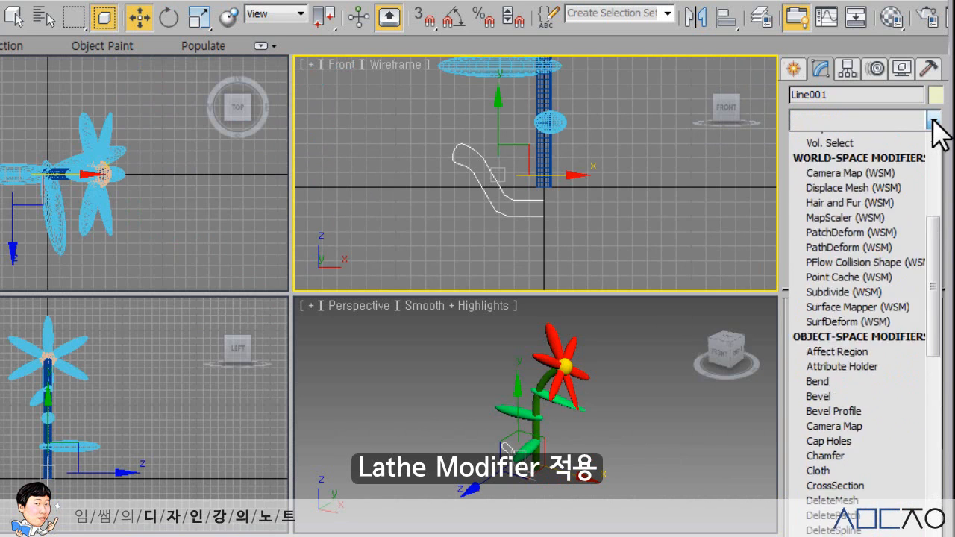
click(885, 141)
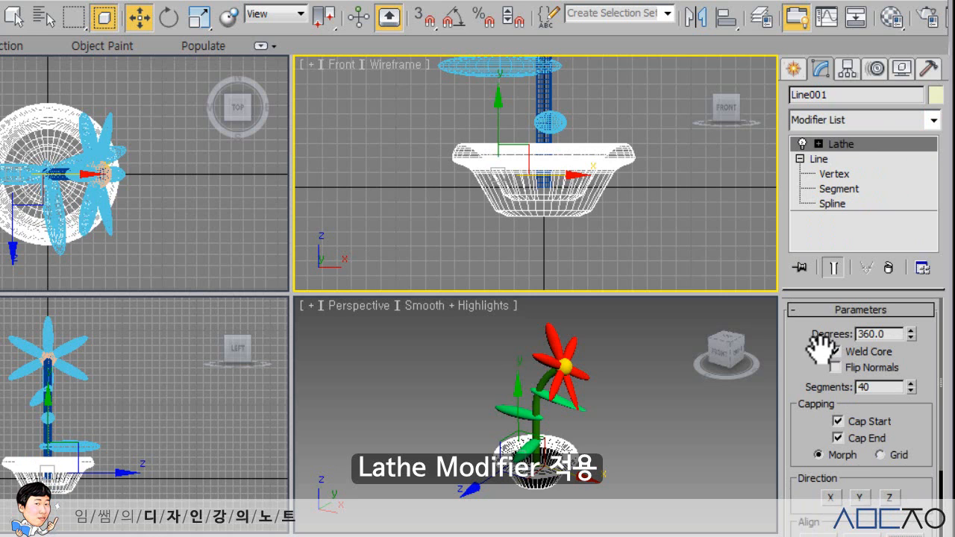
- Enable Flip Normals on the pot's Lathe and deselect the pot to check its shading in the perspective view
click(608, 459)
click(561, 454)
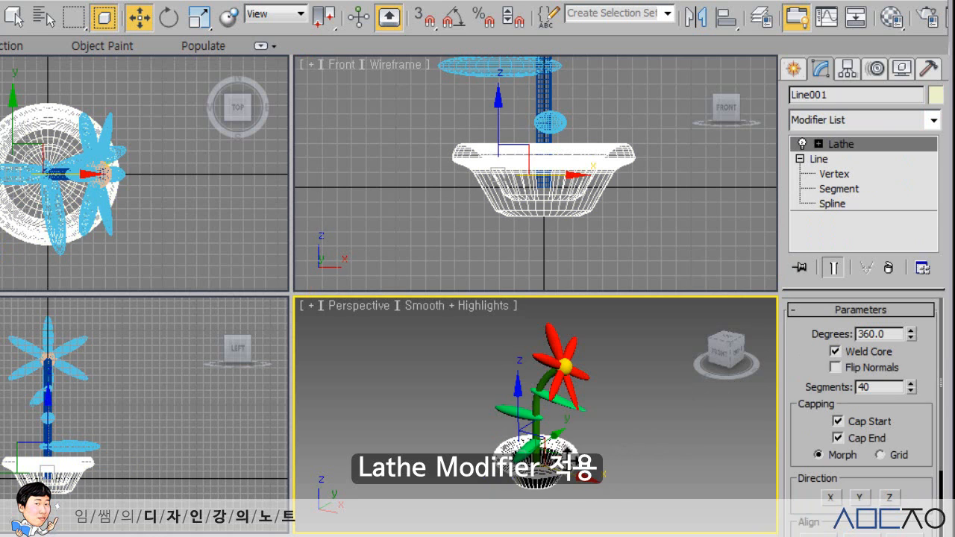
click(836, 367)
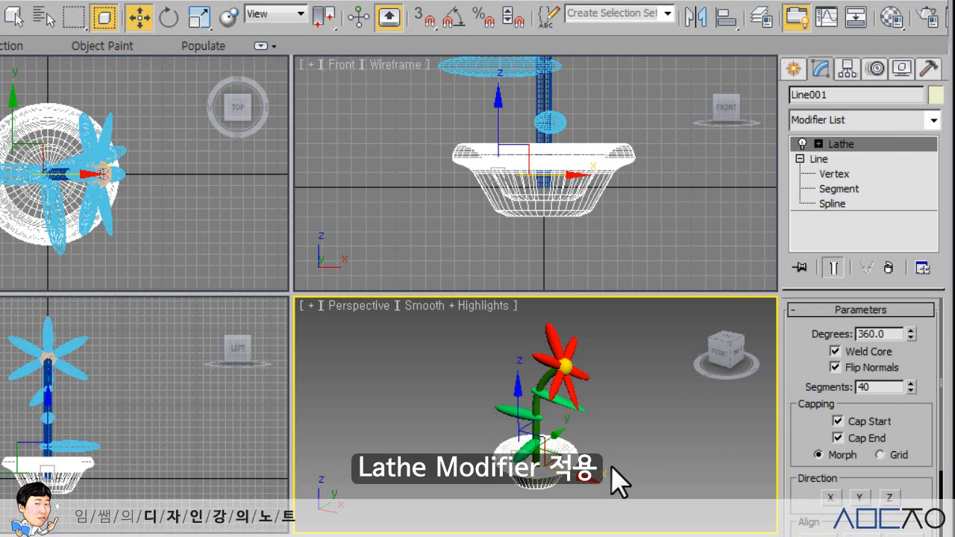
click(611, 468)
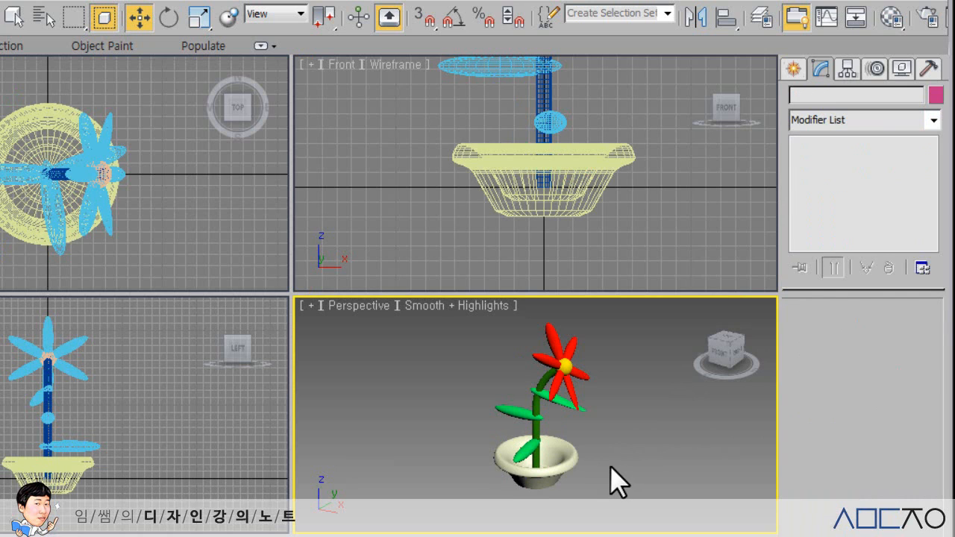
- Switch off the pot's Lathe modifier so only its line profile is displayed, and deselect it
click(584, 204)
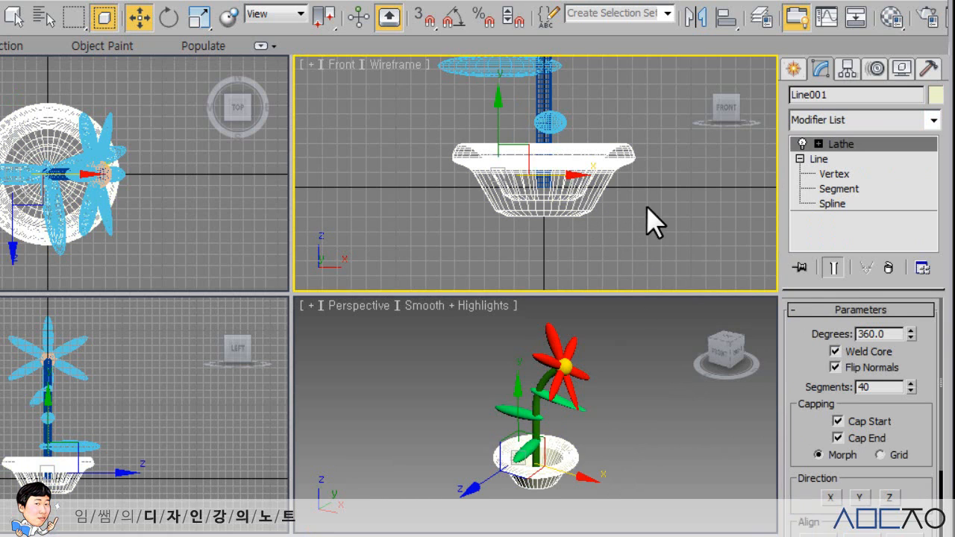
click(802, 143)
click(577, 224)
- Draw an open five-point line inside the pot wall, from the axis along the base, up the wall and horizontally back to the stem
scroll(576, 224, up, 3)
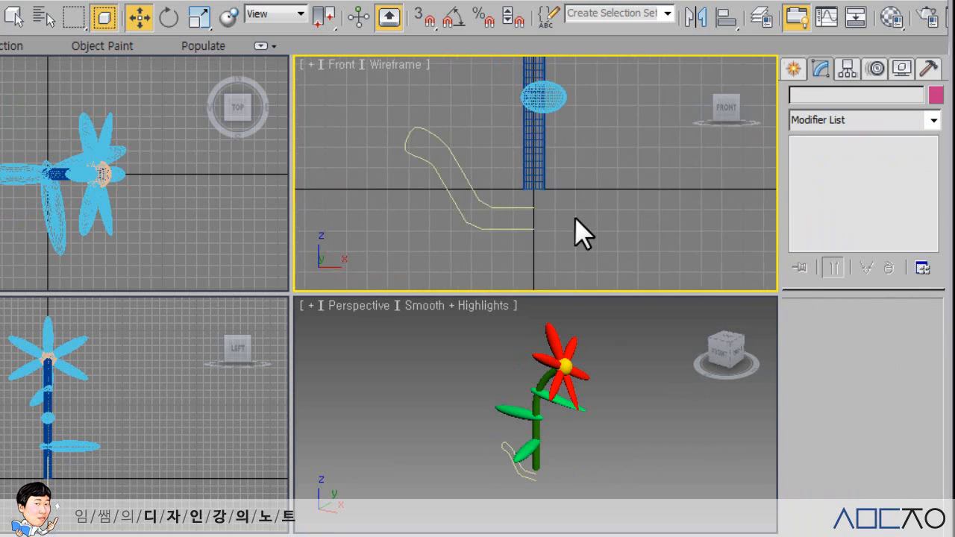
mouse_move(574, 217)
middle_down()
mouse_move(576, 199)
mouse_move(580, 207)
middle_up()
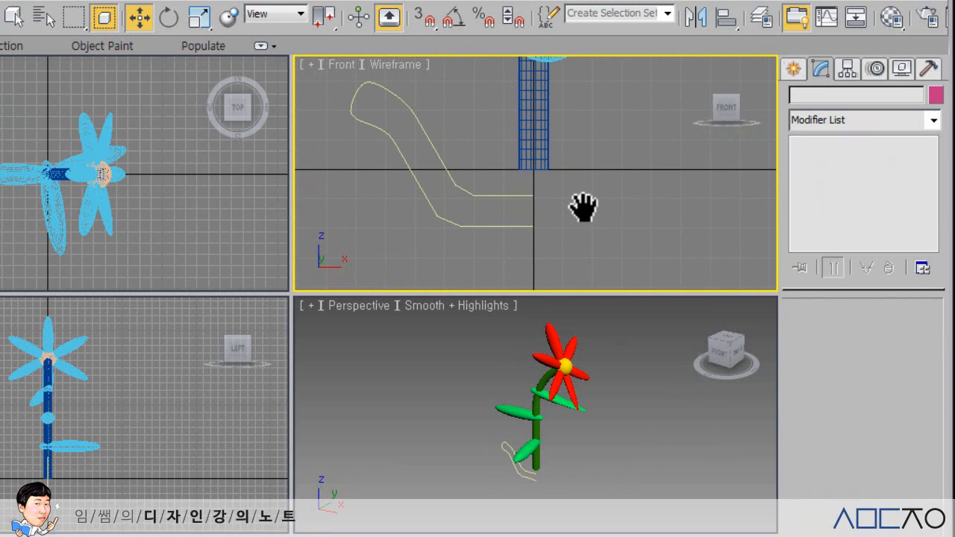
click(795, 69)
click(822, 97)
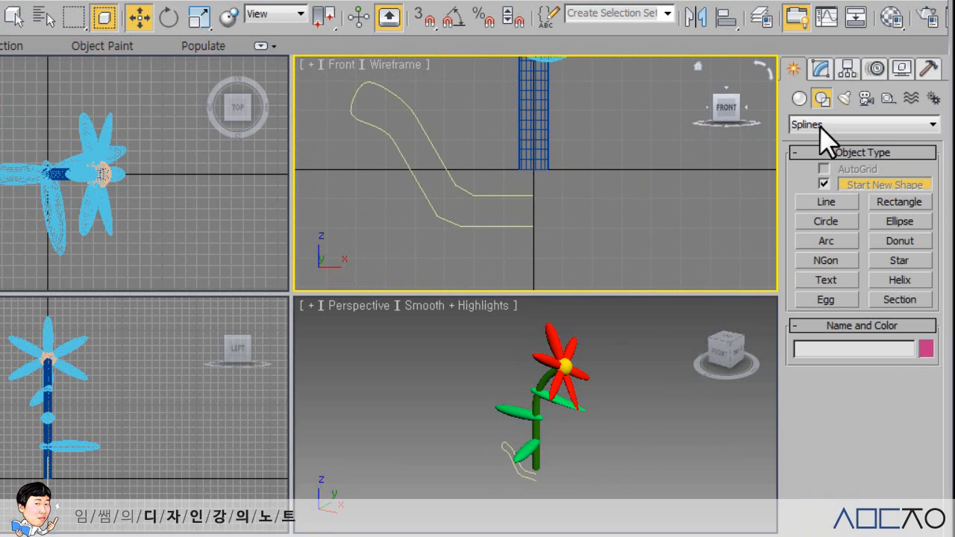
click(826, 202)
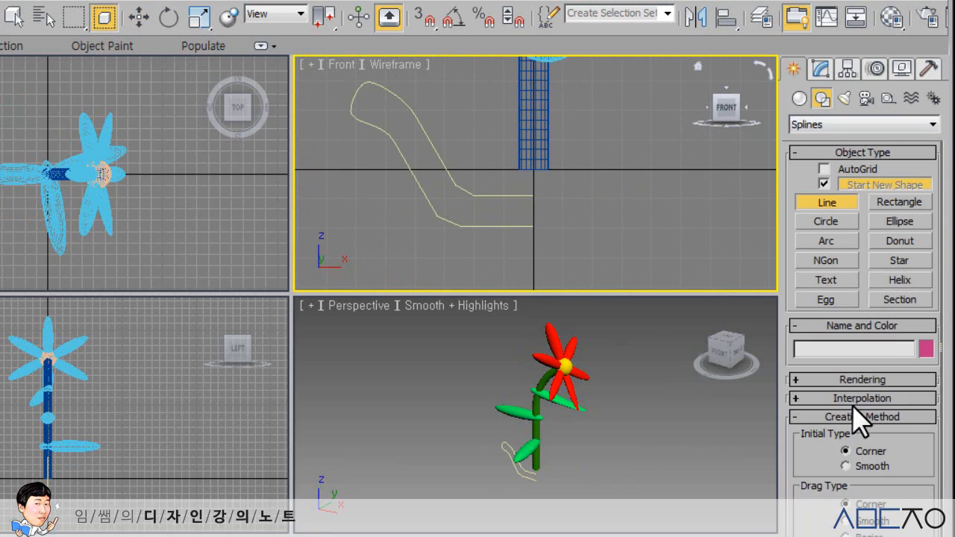
click(534, 212)
click(467, 211)
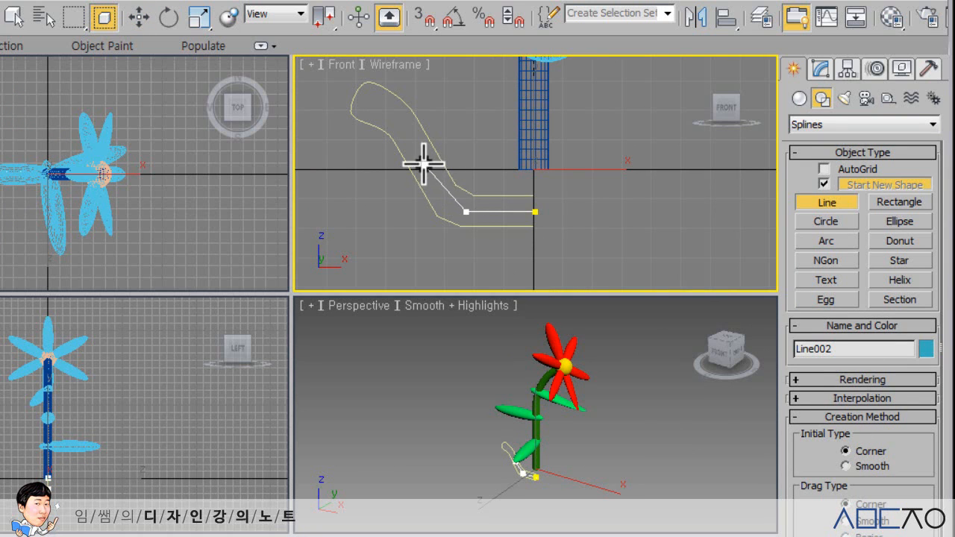
click(423, 163)
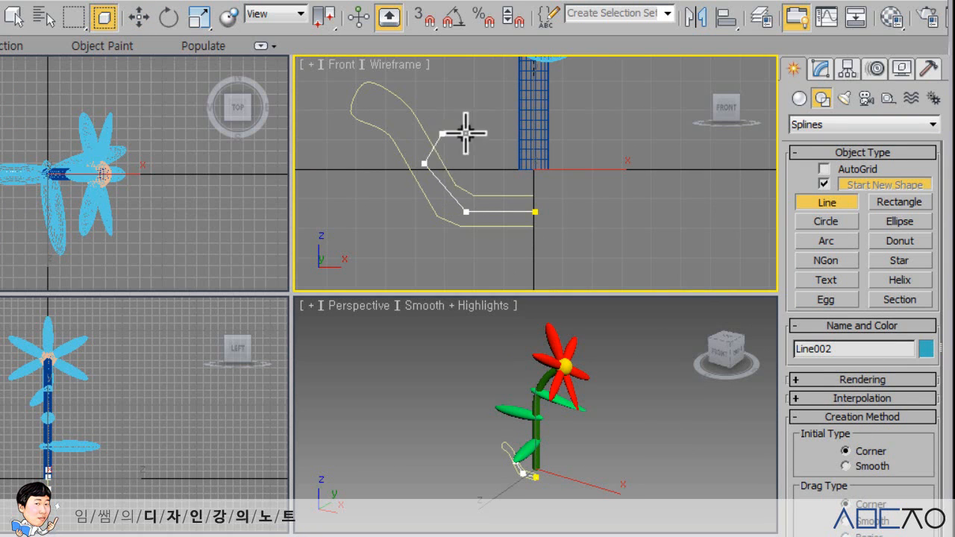
click(415, 138)
click(530, 137)
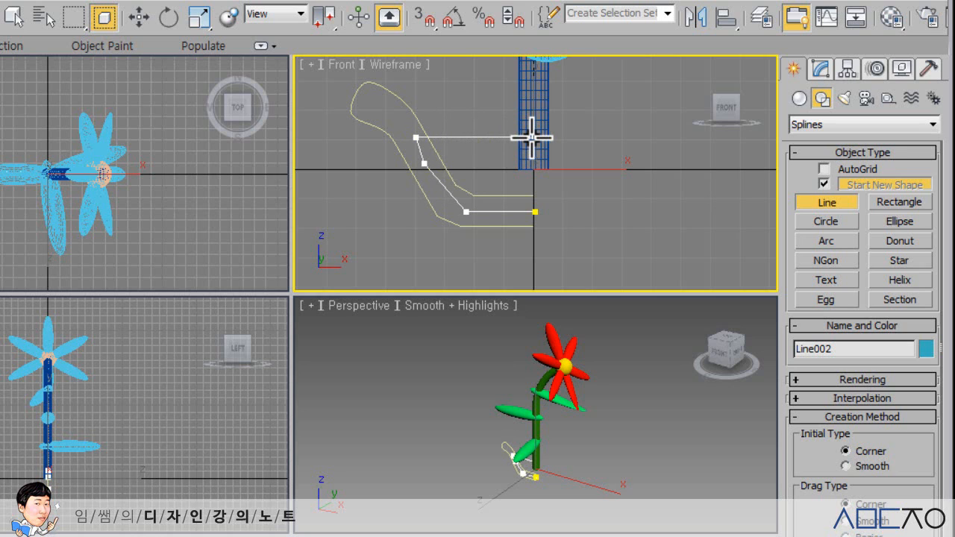
right_click(531, 137)
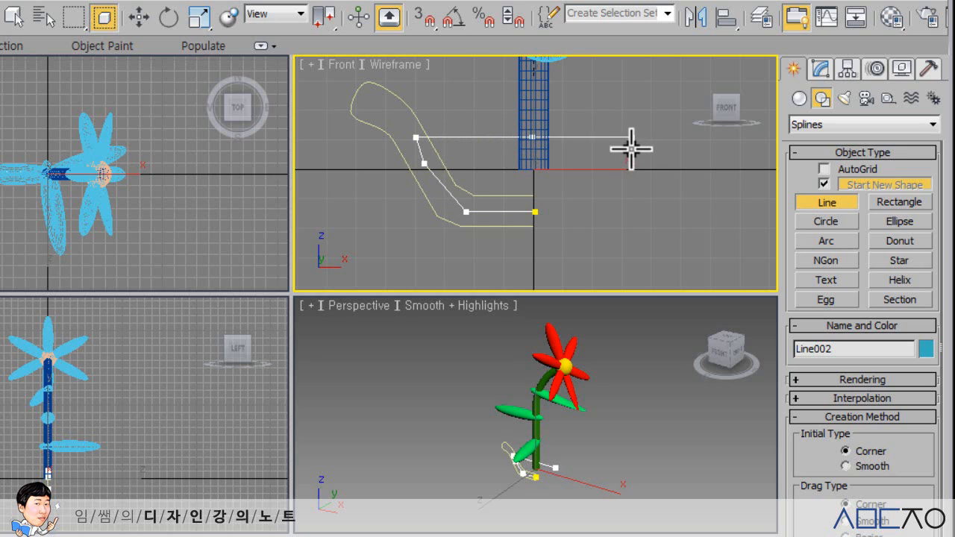
- Align the new line's upper and lower end vertices horizontally on the stem's axis
click(820, 69)
click(800, 144)
click(834, 159)
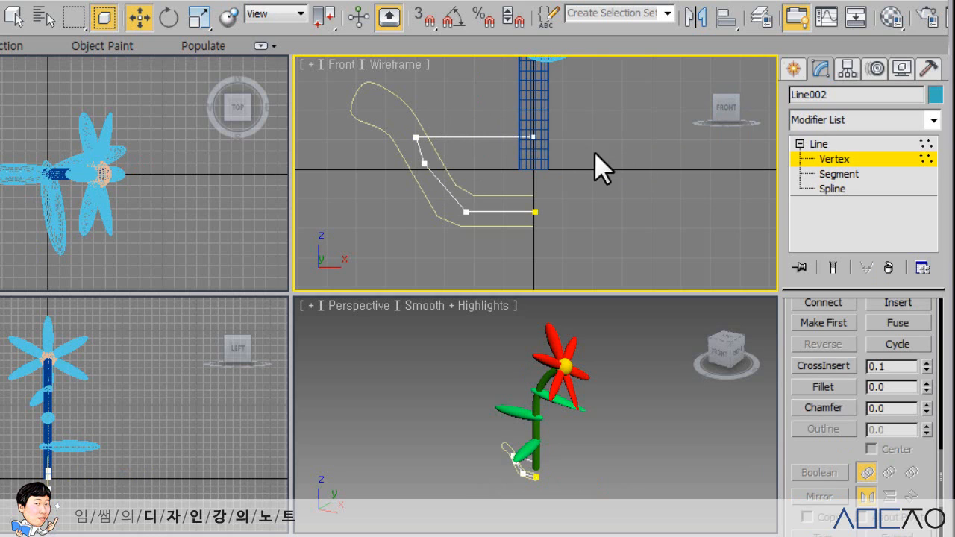
click(531, 137)
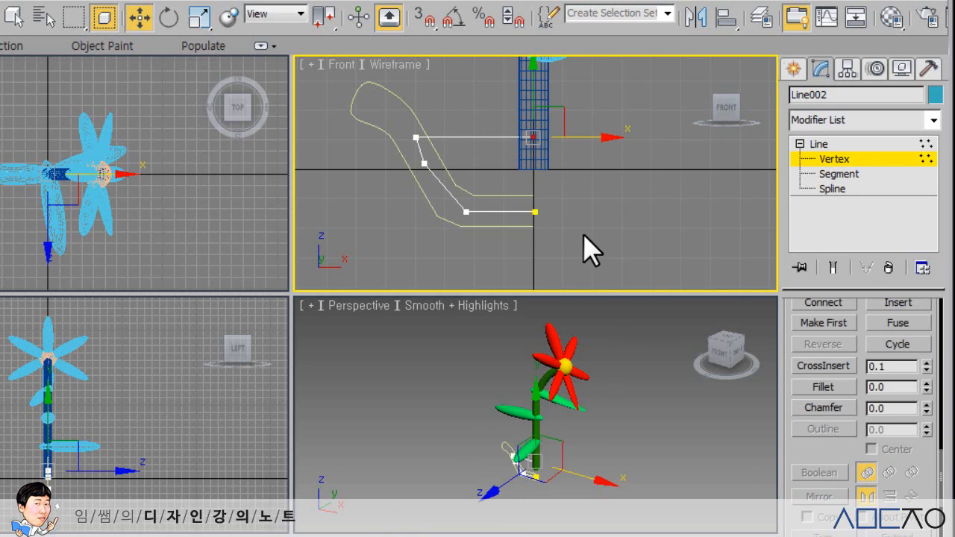
click(535, 212)
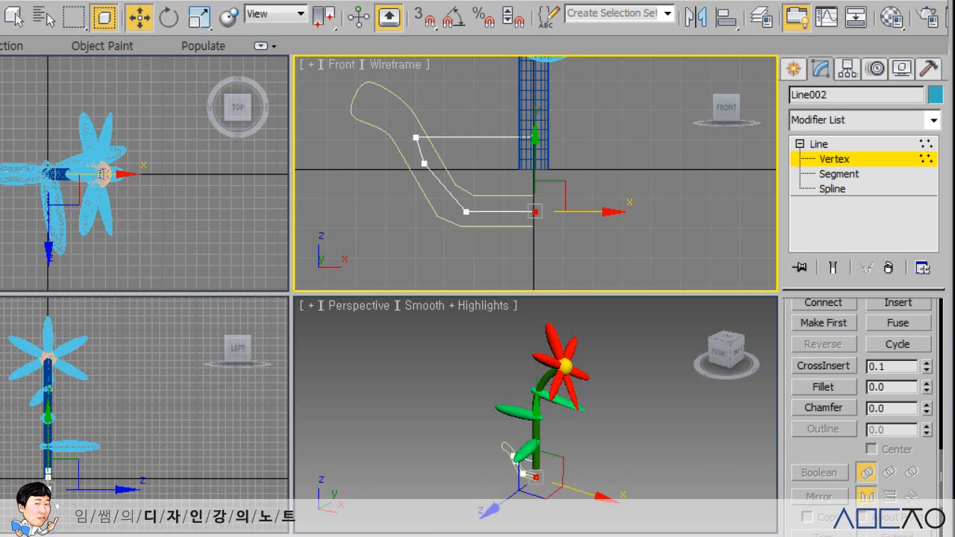
click(652, 225)
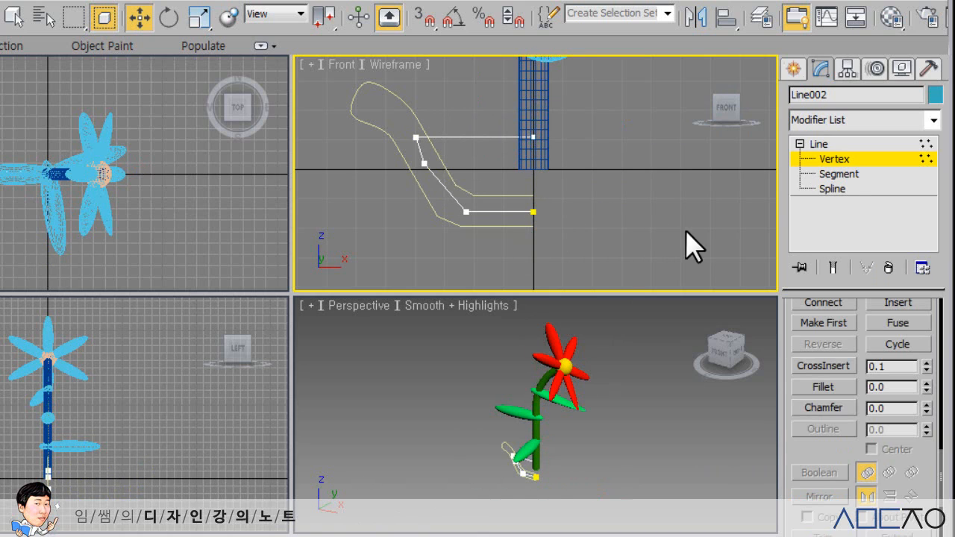
- Apply a Lathe modifier to the new inner profile line
click(818, 145)
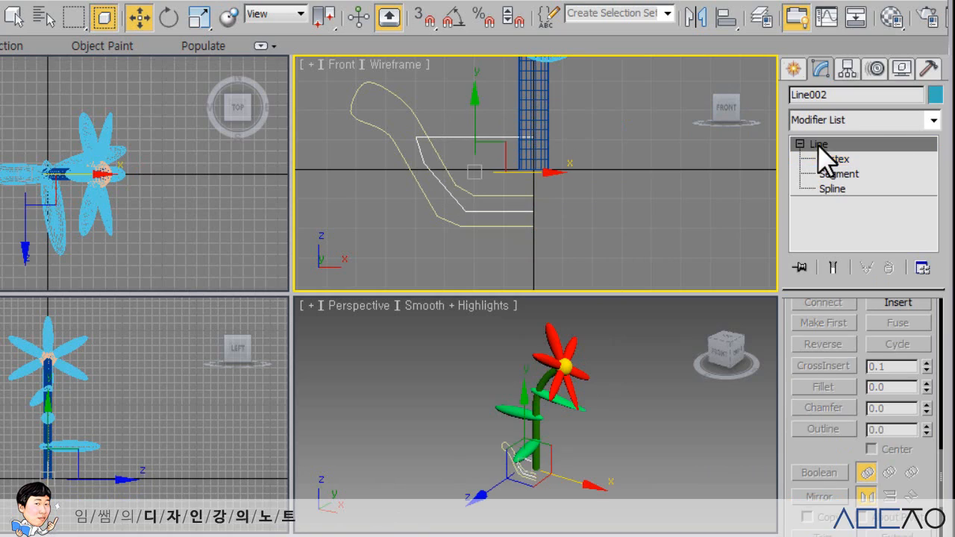
click(934, 120)
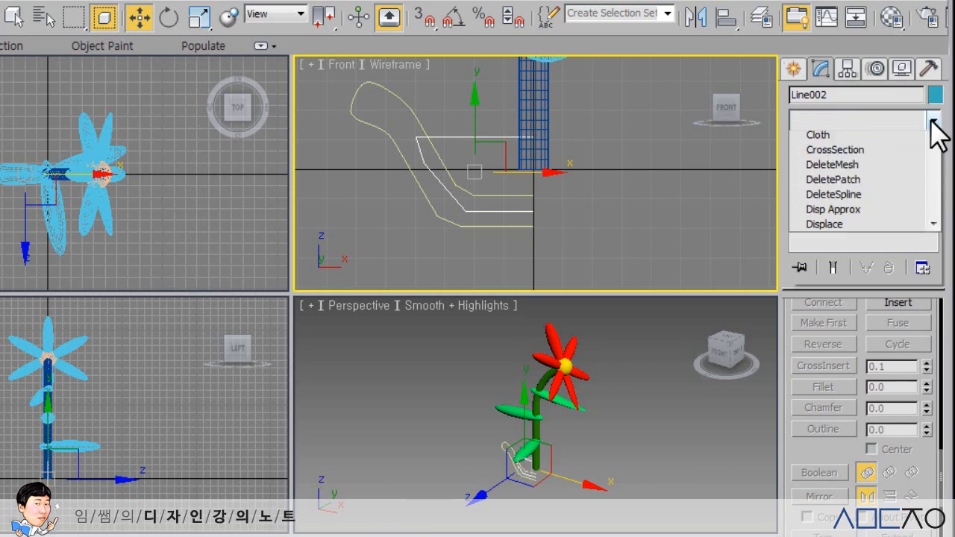
key(l)
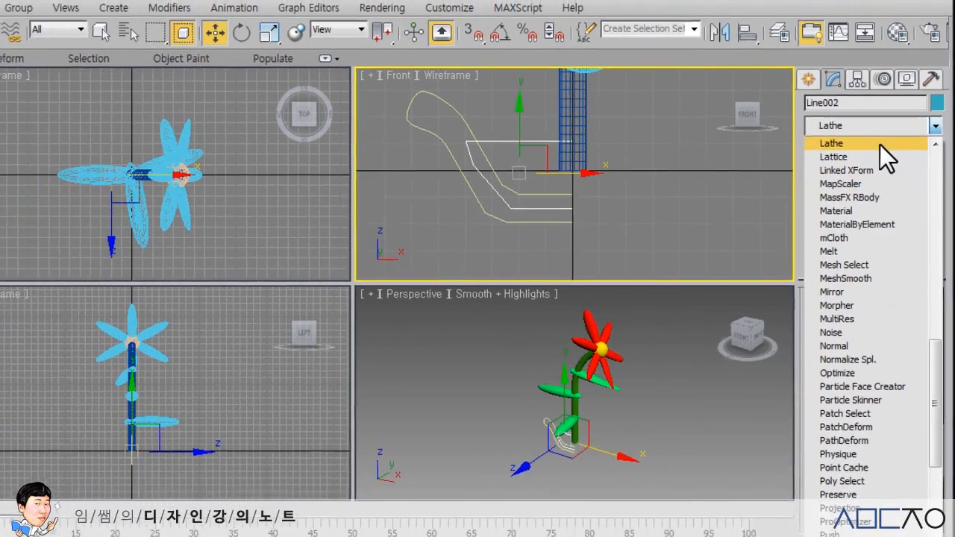
click(874, 138)
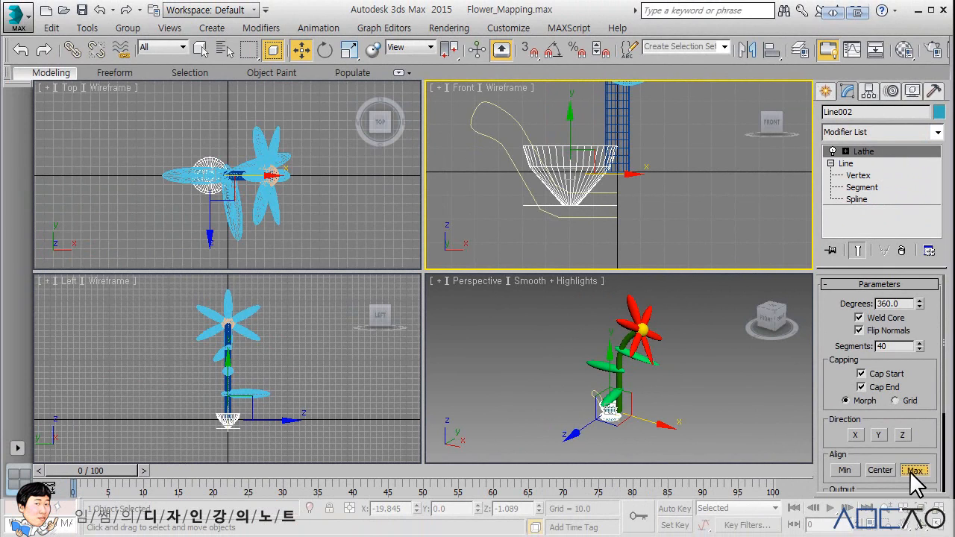
- Align the inner profile's Lathe axis to the line's maximum extent so the filling revolves around the stem's axis
click(914, 471)
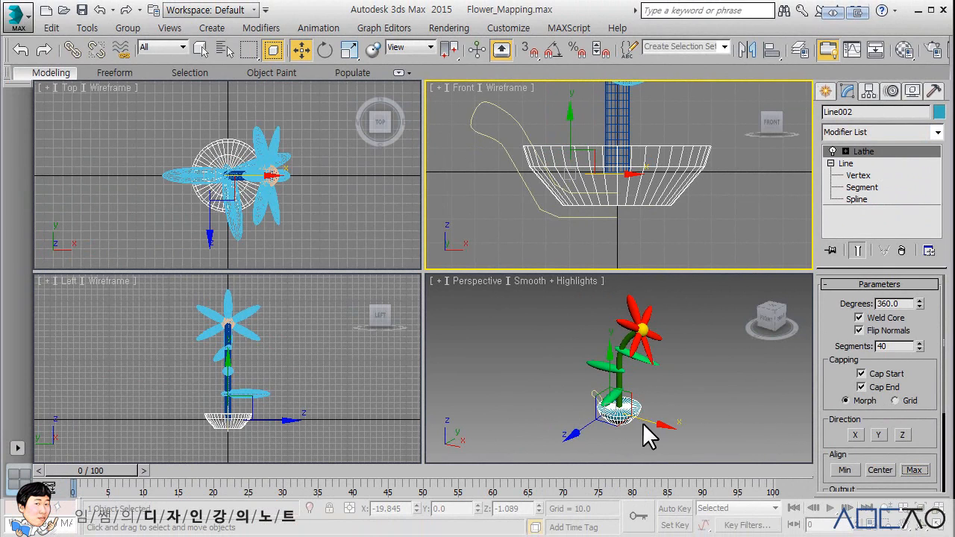
alt+middle_drag(673, 394, 682, 377)
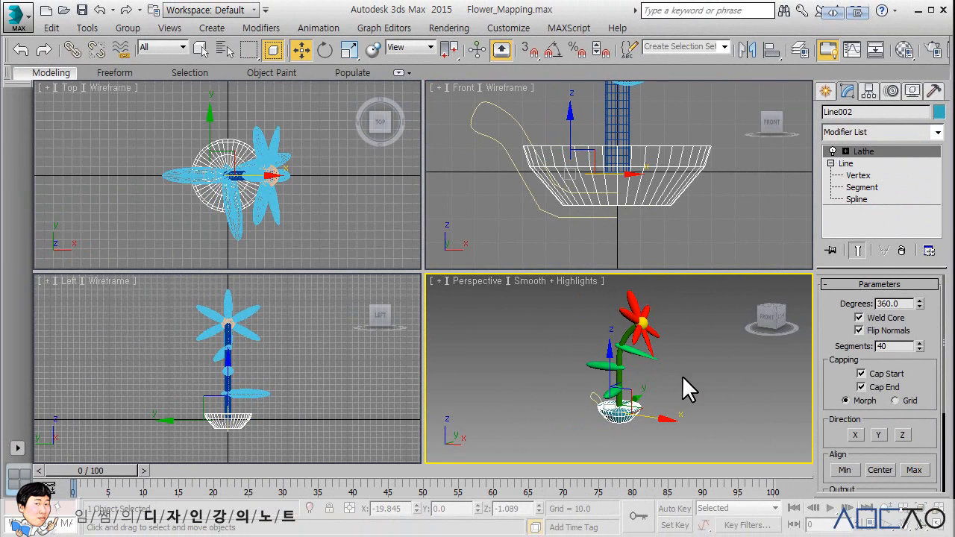
- Switch the pot's Lathe modifier back on, deselect the pot and maximize the Perspective view on the whole flower
click(594, 393)
click(833, 151)
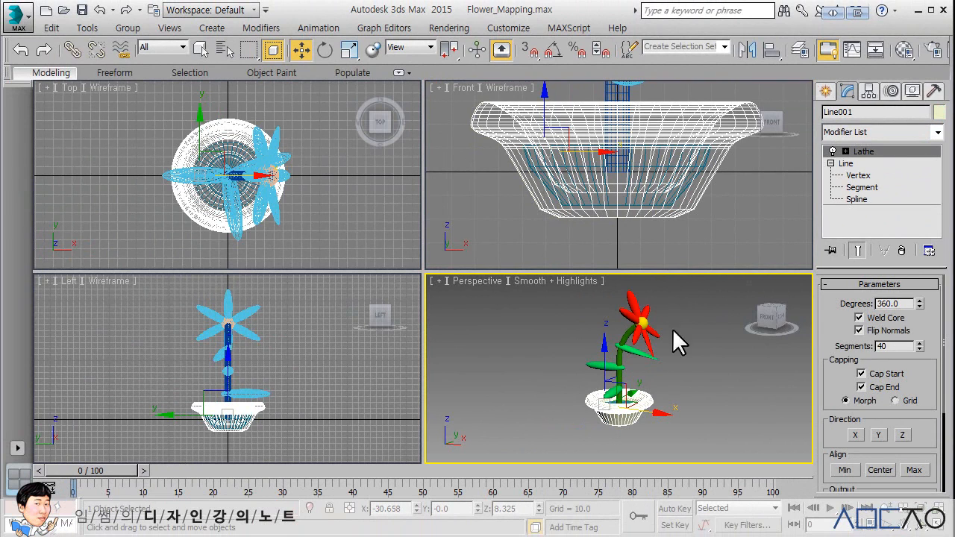
click(675, 386)
middle_drag(675, 387, 681, 364)
key(alt+w)
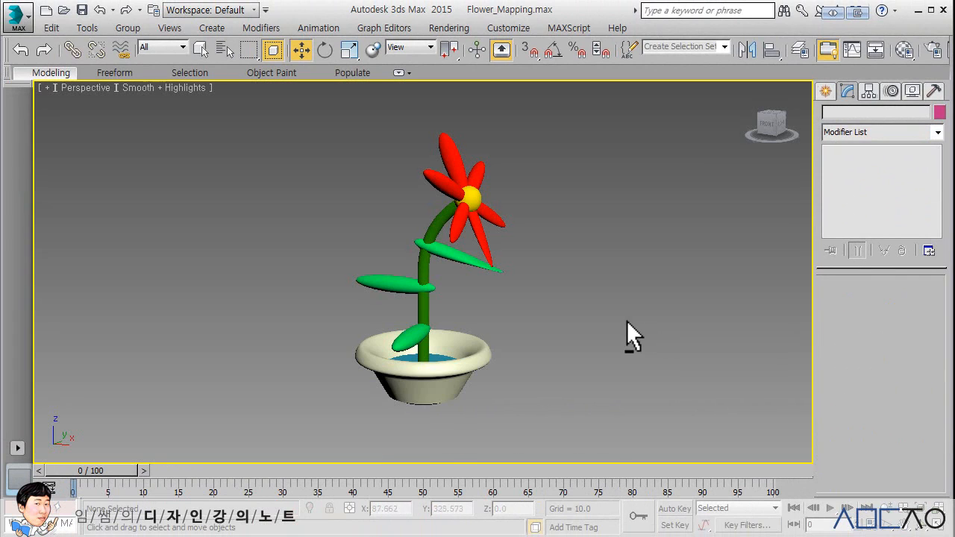
alt+middle_drag(627, 321, 627, 334)
scroll(624, 330, up, 2)
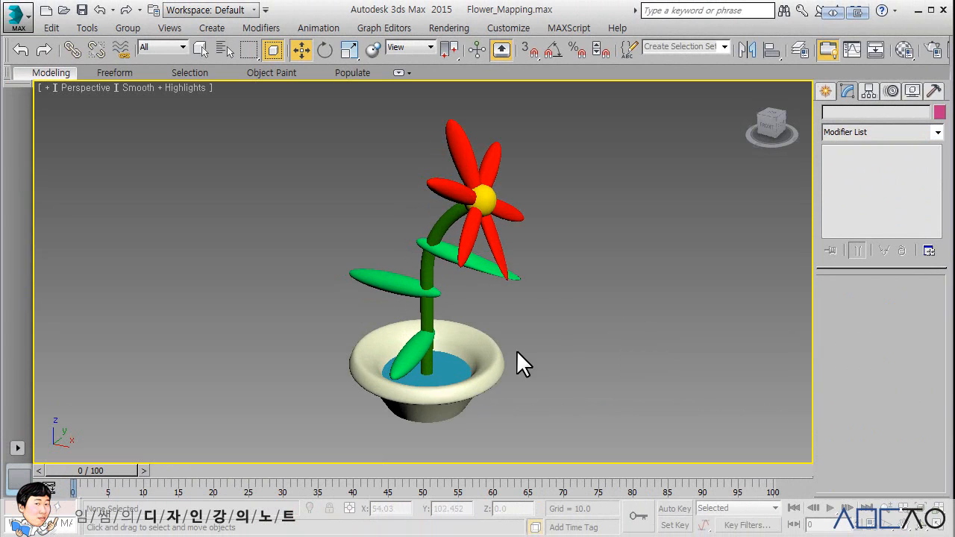
- Give an unused material a bright blue diffuse colour (RGB 0, 190, 252) and assign it to the pot
click(490, 351)
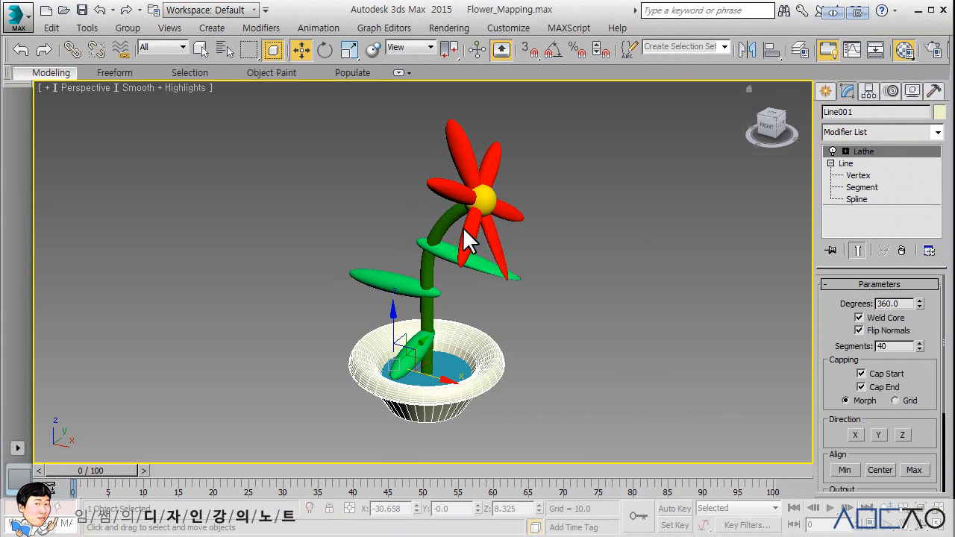
key(m)
drag(503, 24, 653, 27)
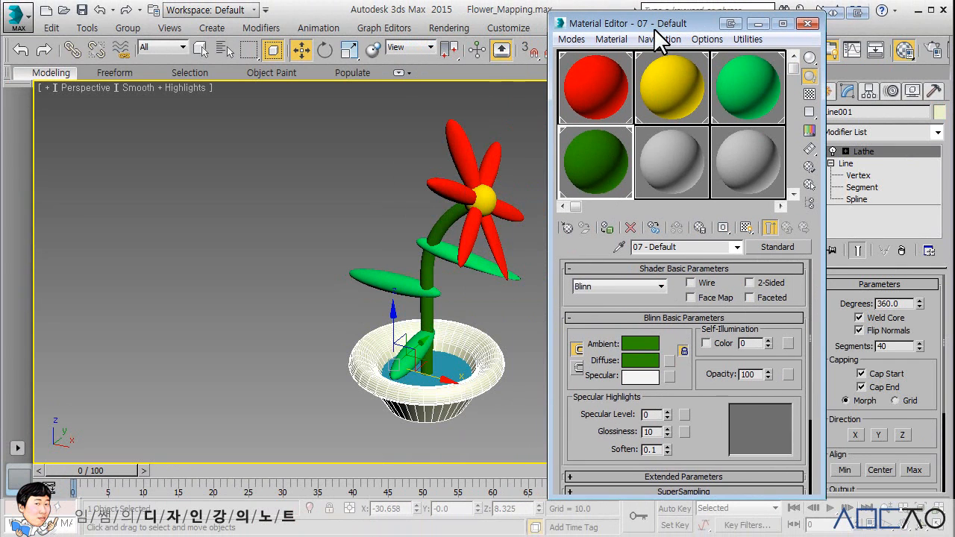
click(667, 156)
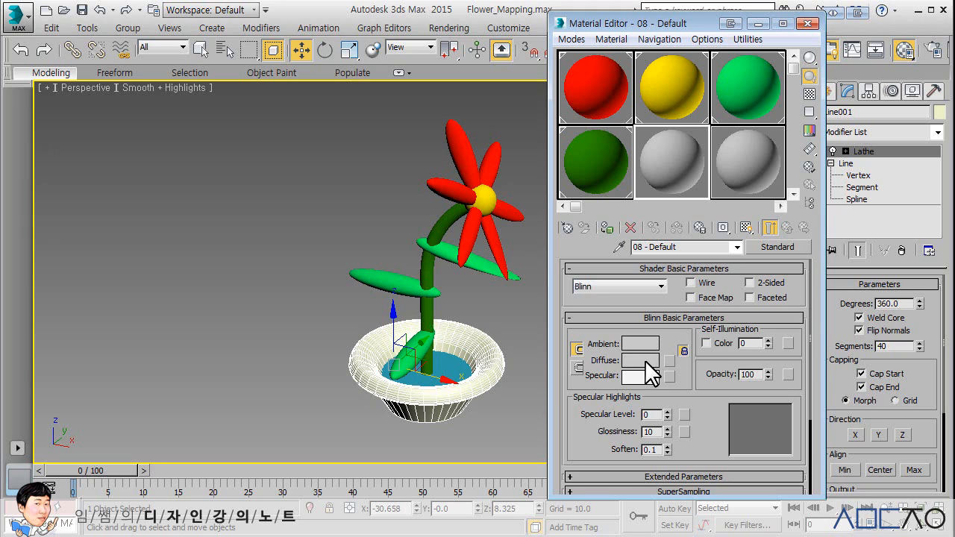
click(645, 360)
drag(313, 91, 305, 41)
drag(368, 54, 369, 38)
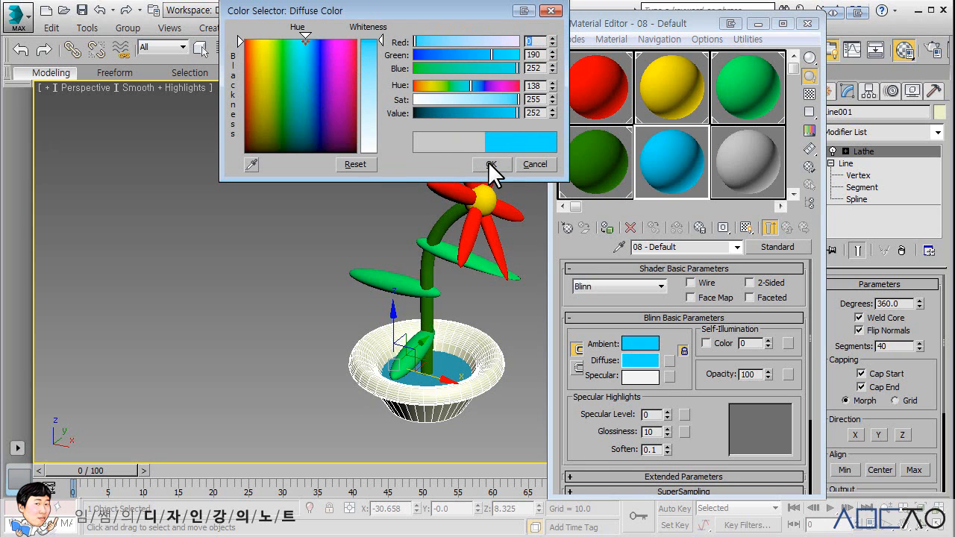
click(490, 163)
click(607, 228)
- Give the next unused material a dark brown diffuse colour, assign it to the pot's filling, and close the Material Editor
click(441, 363)
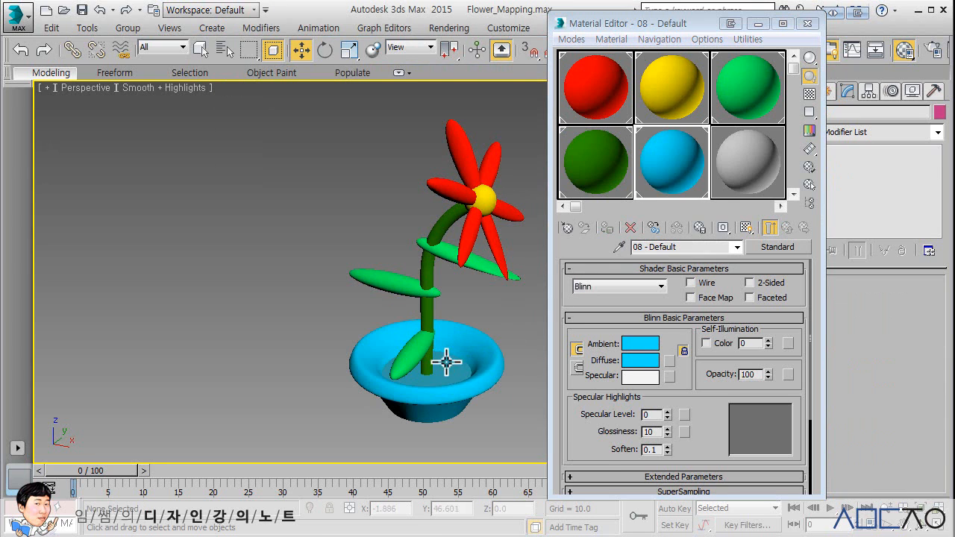
click(752, 162)
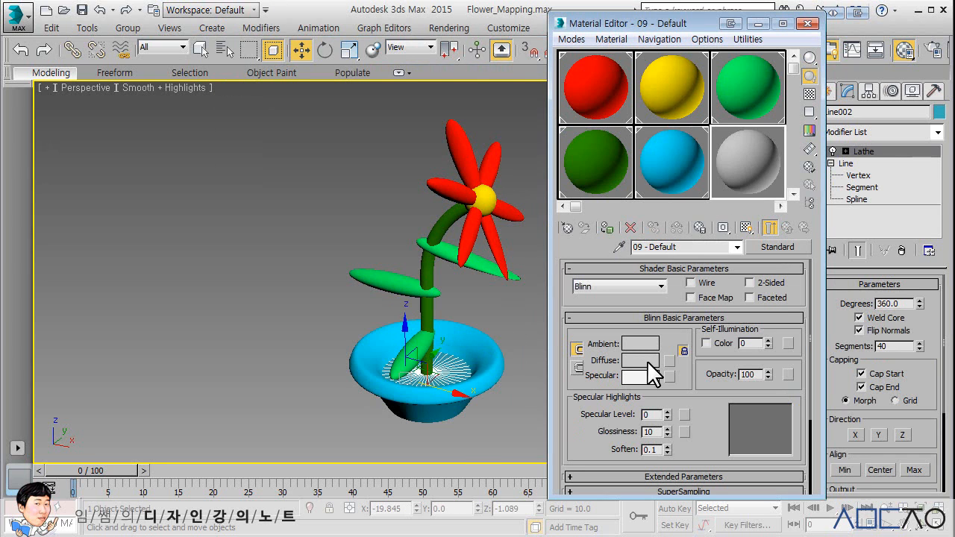
click(647, 361)
drag(306, 103, 264, 106)
drag(369, 83, 369, 39)
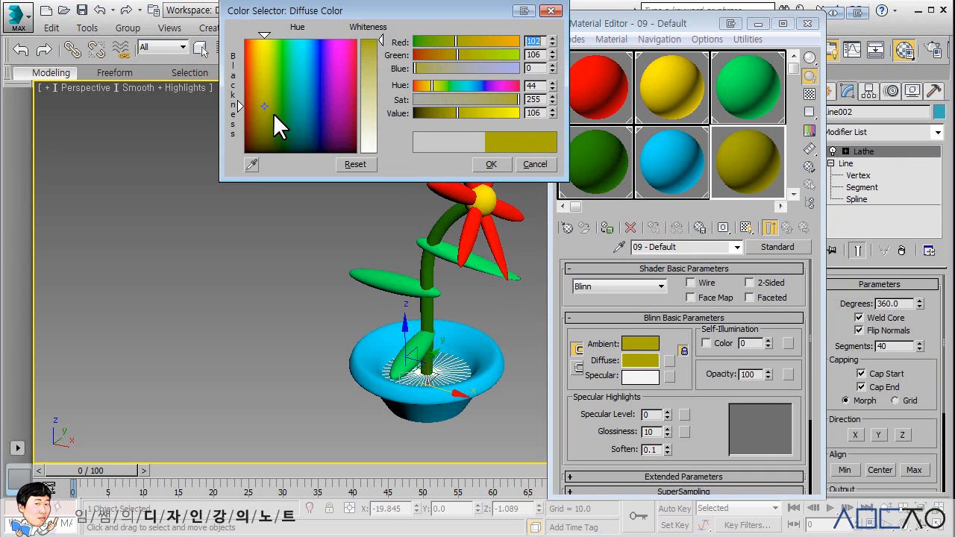
drag(274, 114, 254, 109)
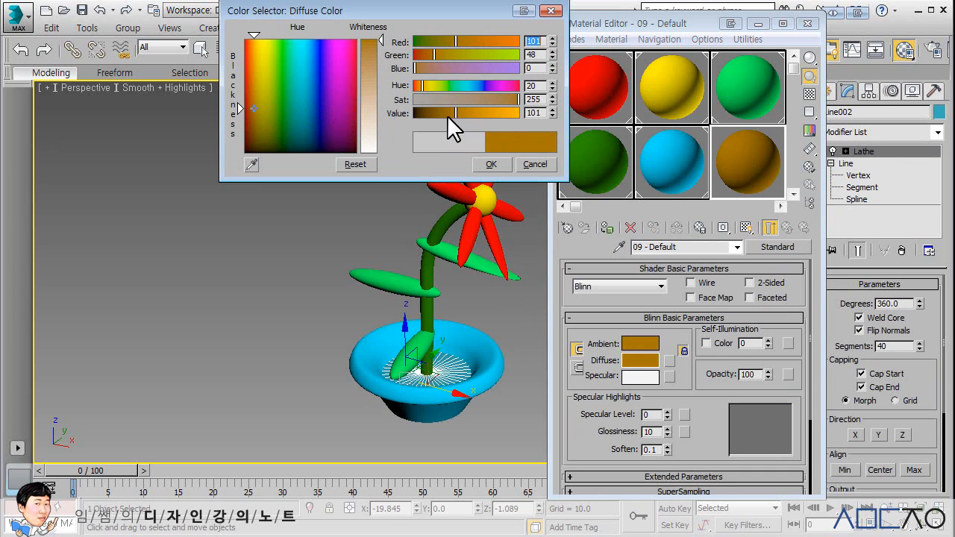
drag(447, 115, 443, 114)
click(487, 164)
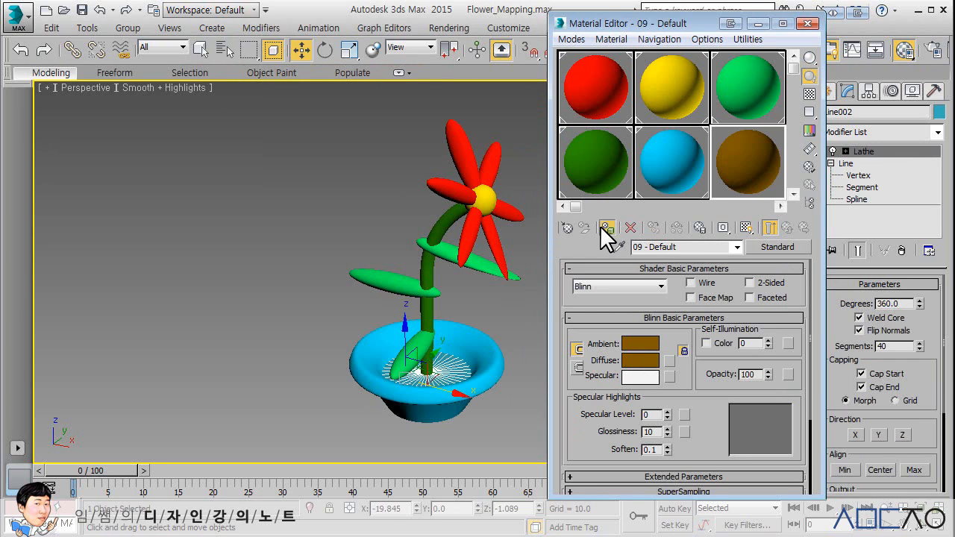
click(606, 228)
click(807, 23)
click(656, 250)
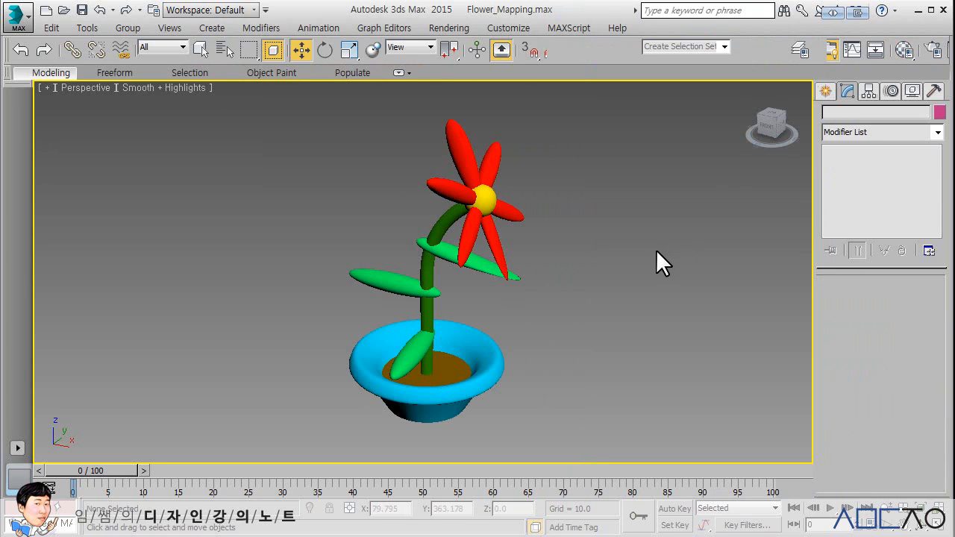